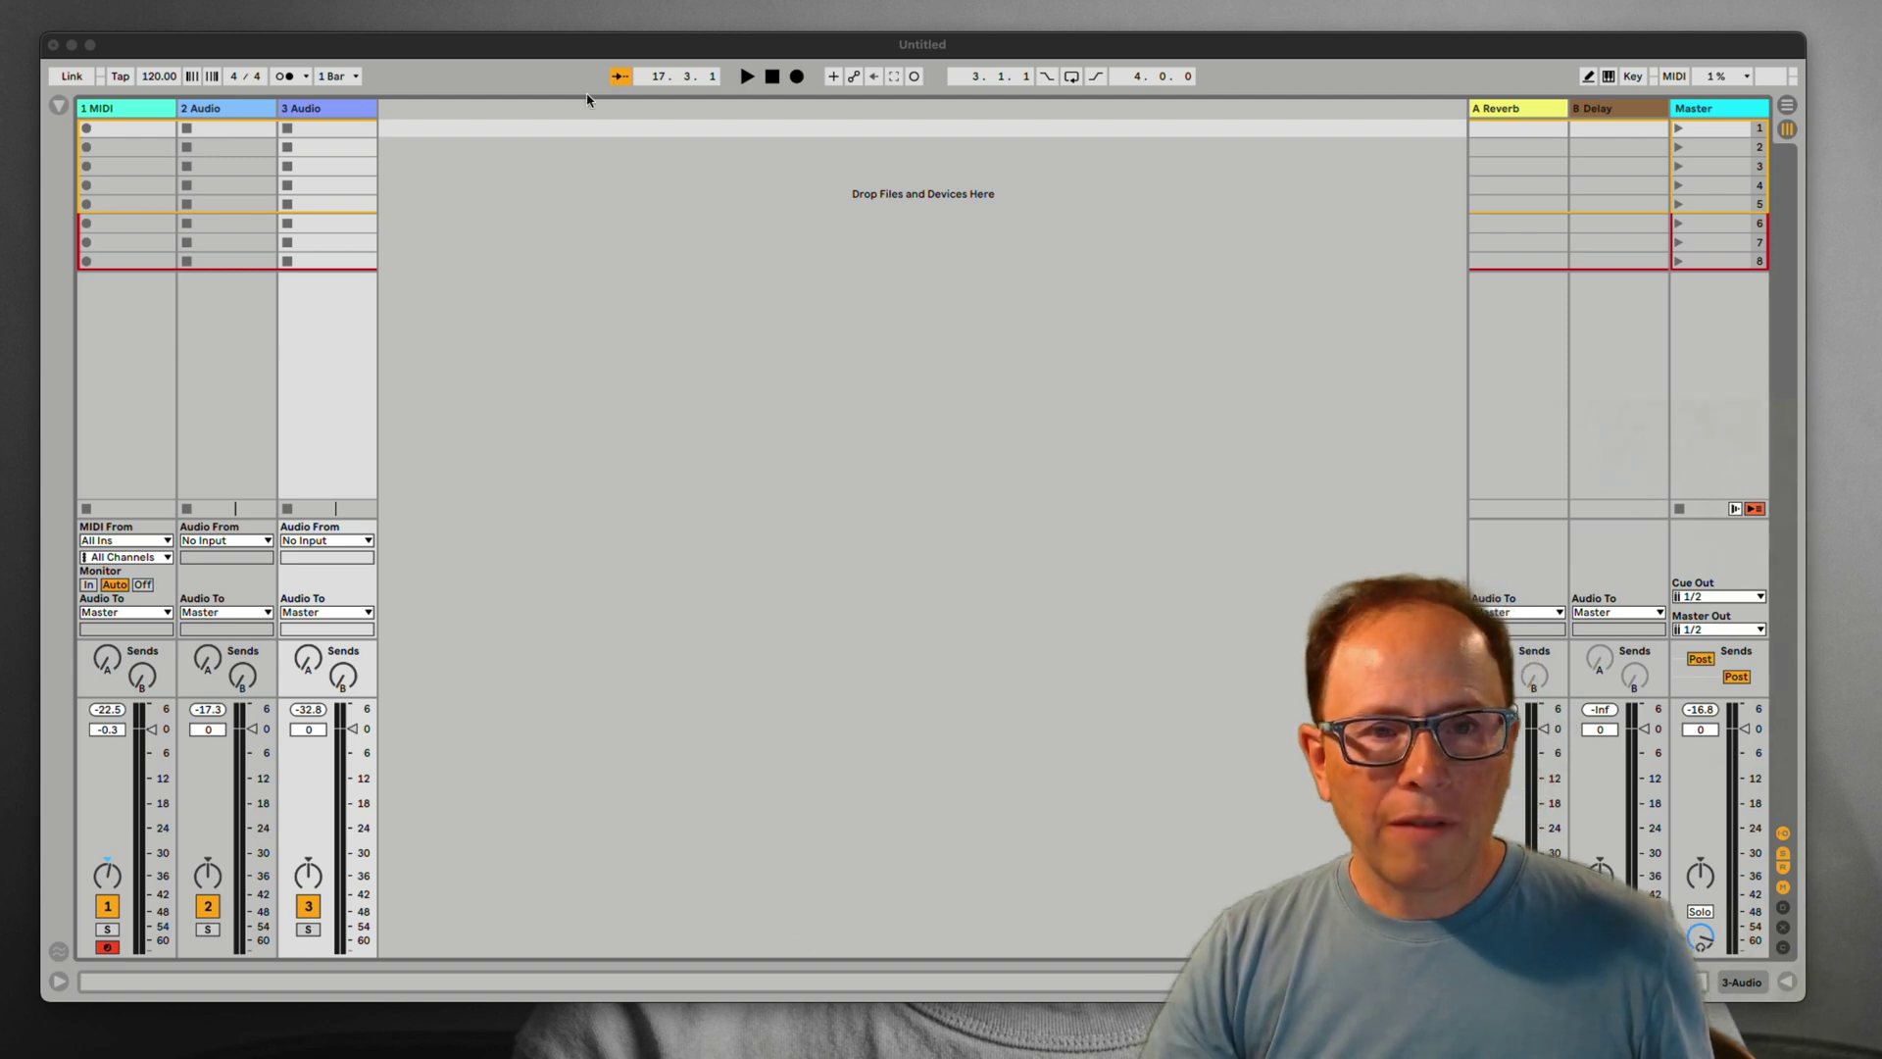
# Rename the first MIDI track to Drums Room
pyautogui.moveTo(566, 49); pyautogui.dragTo(592, 37)
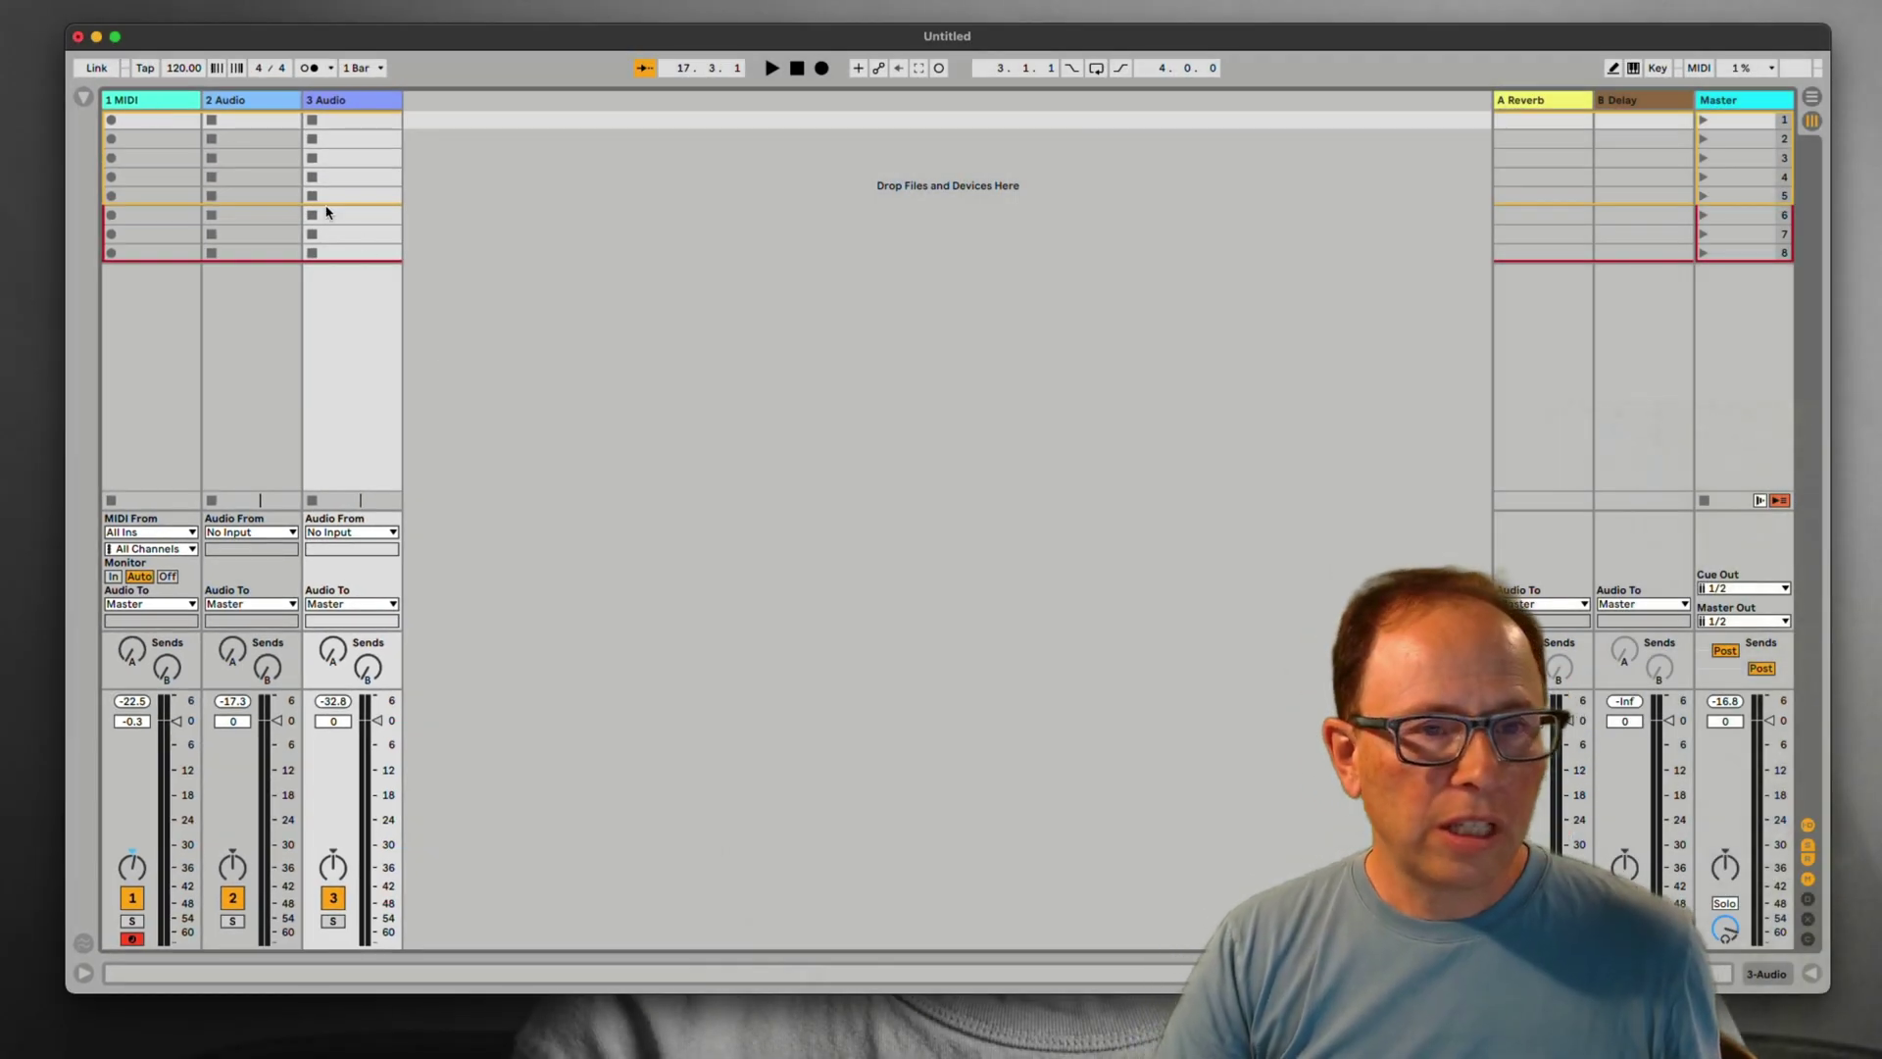
pyautogui.click(172, 106)
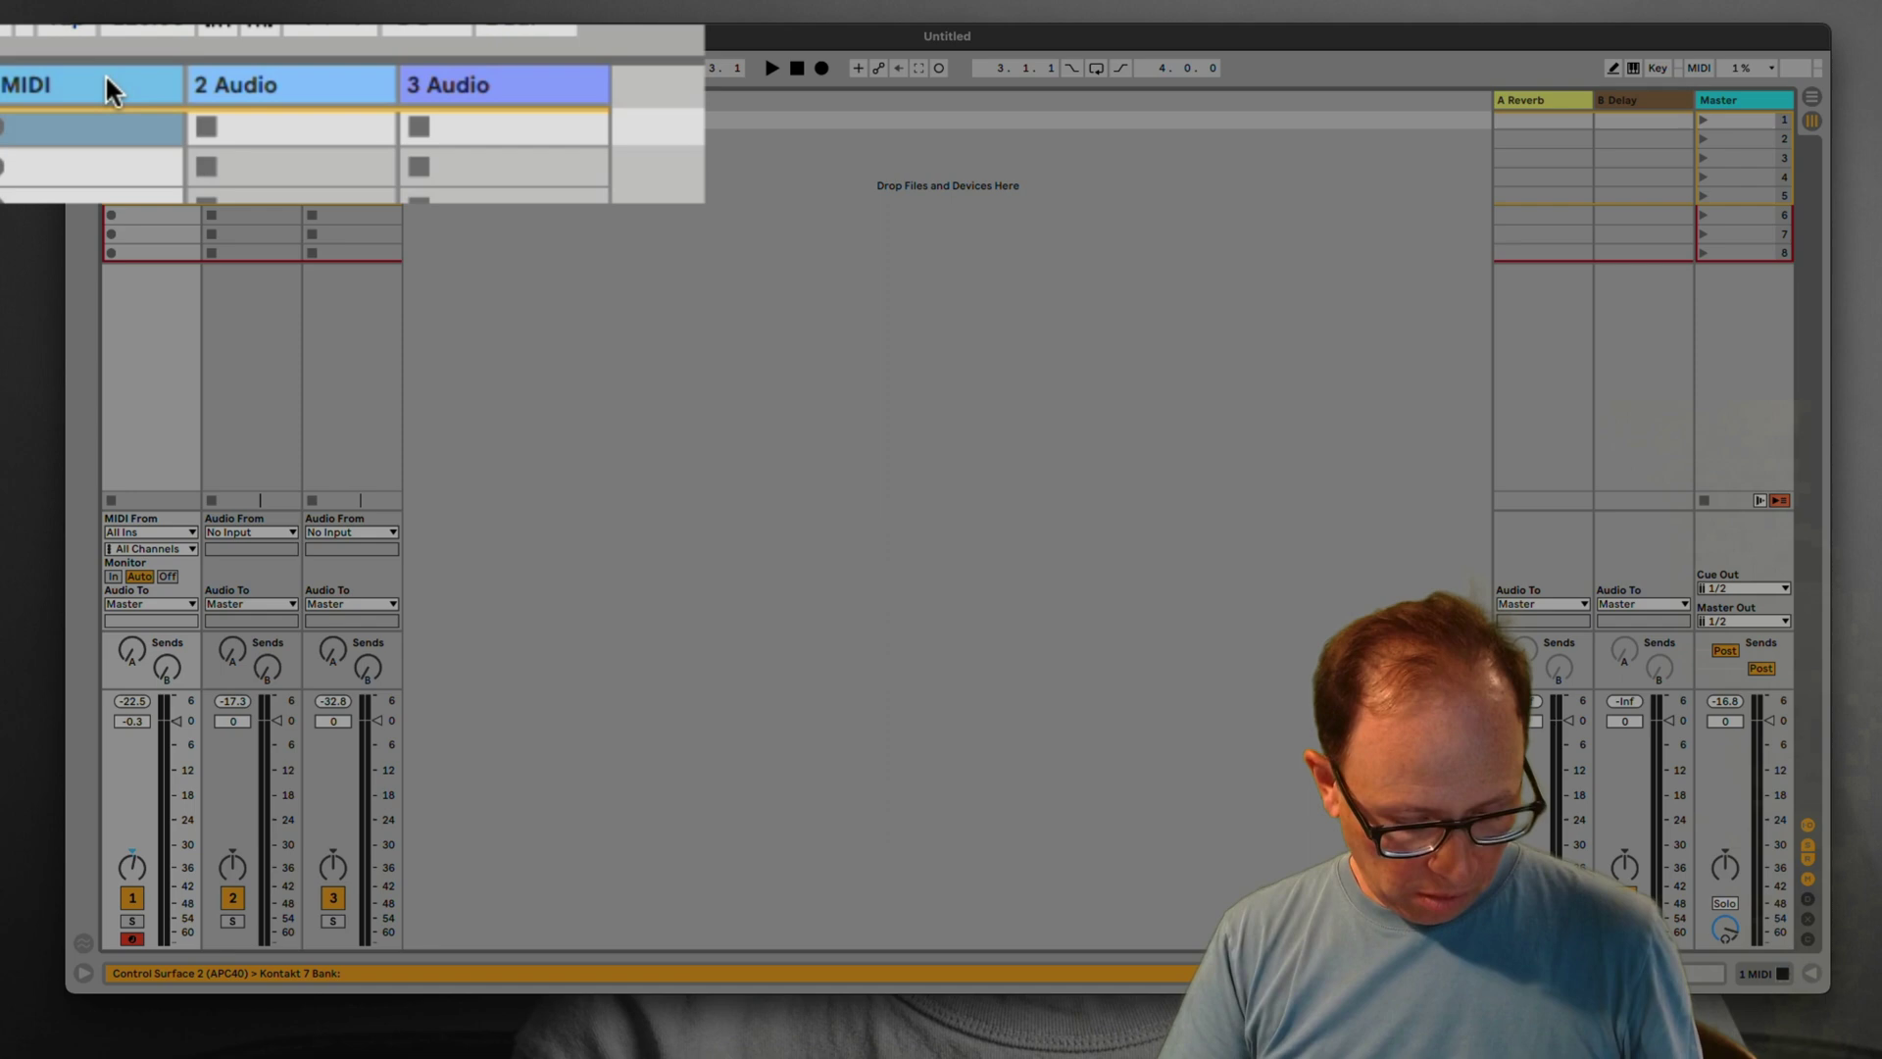
pyautogui.press('super+r')
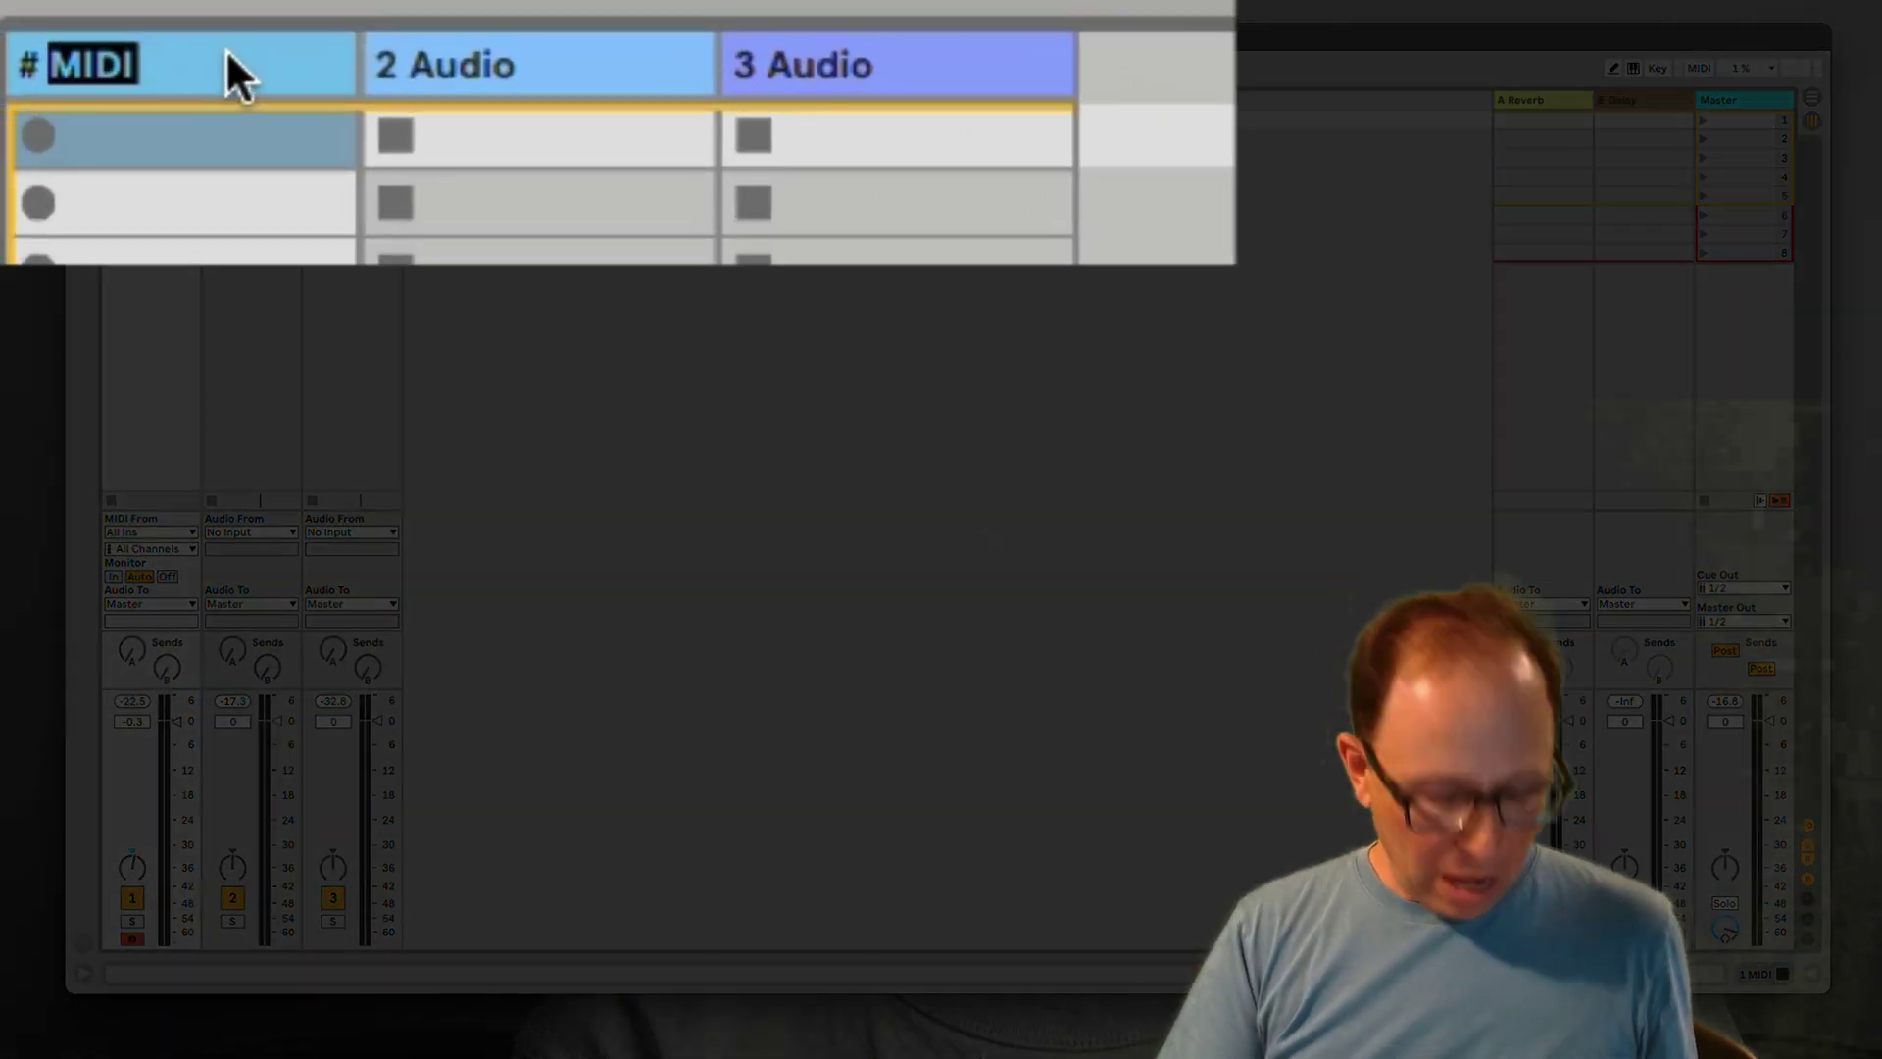
pyautogui.write('Drums')
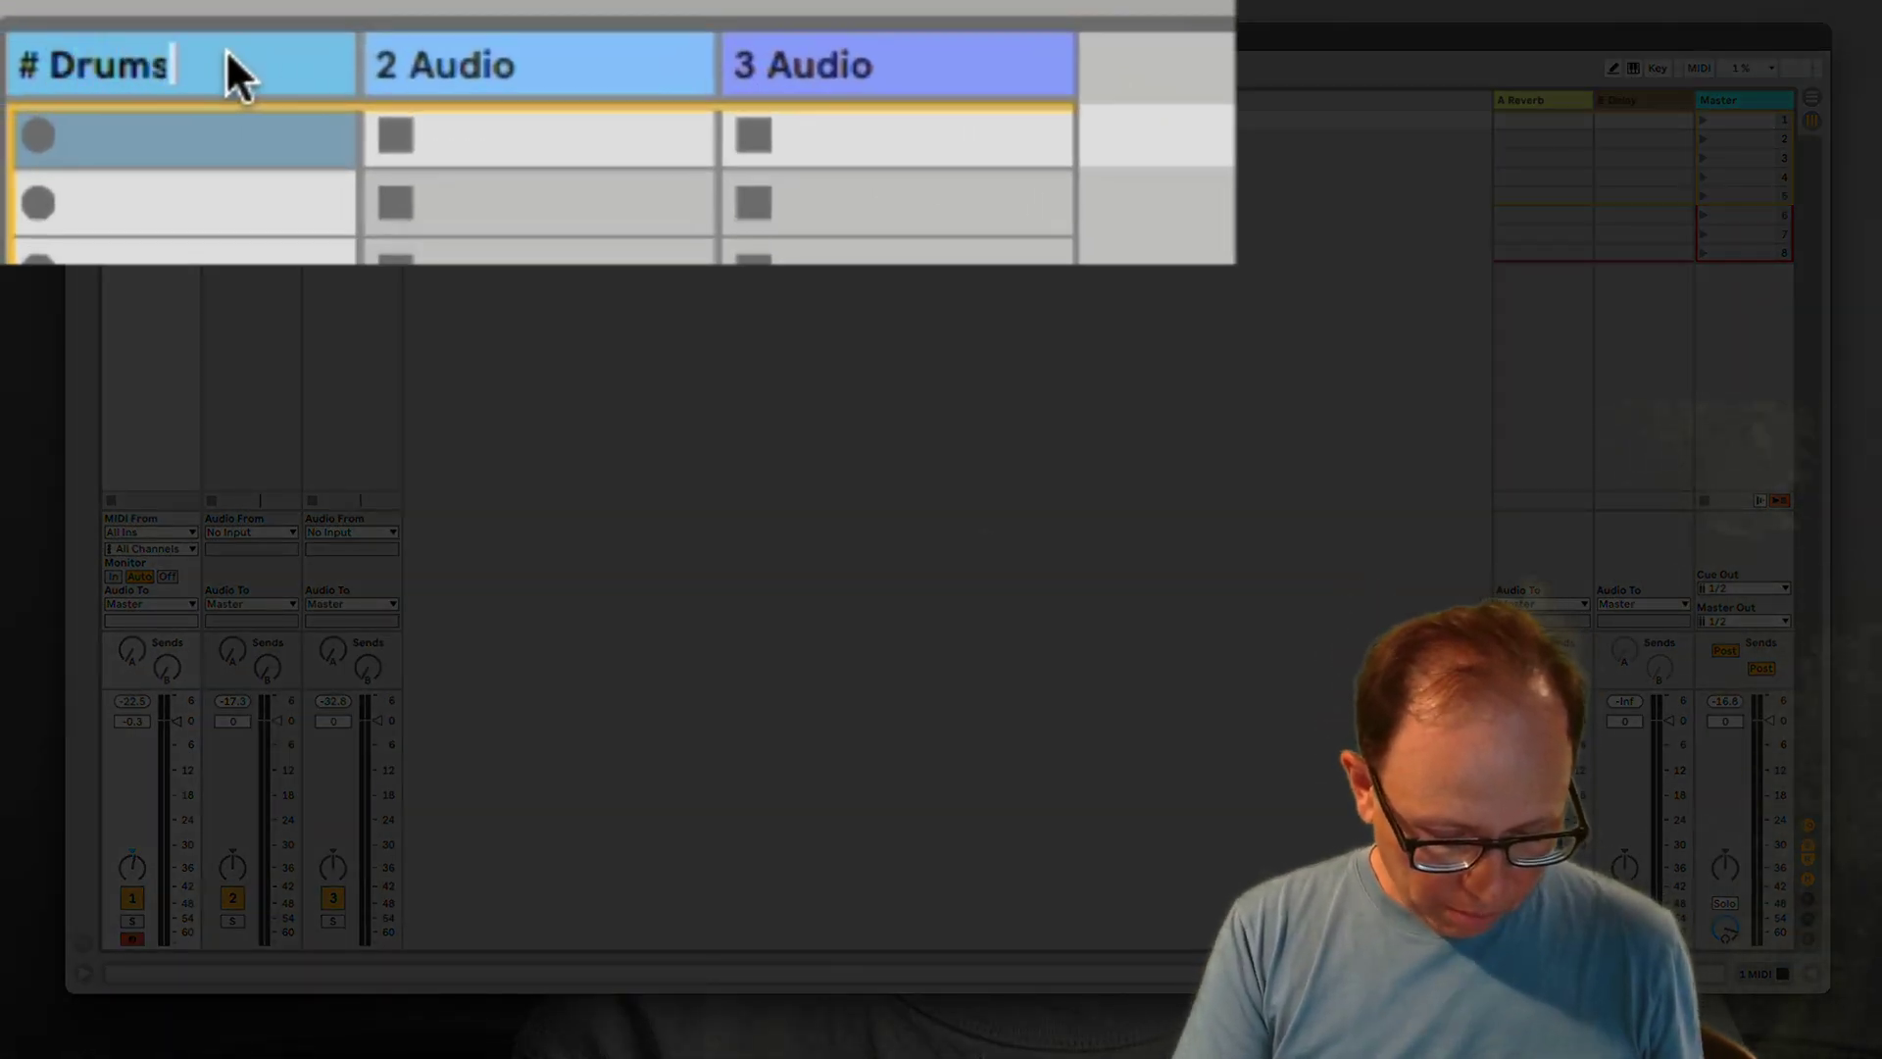
pyautogui.write(' Ro')
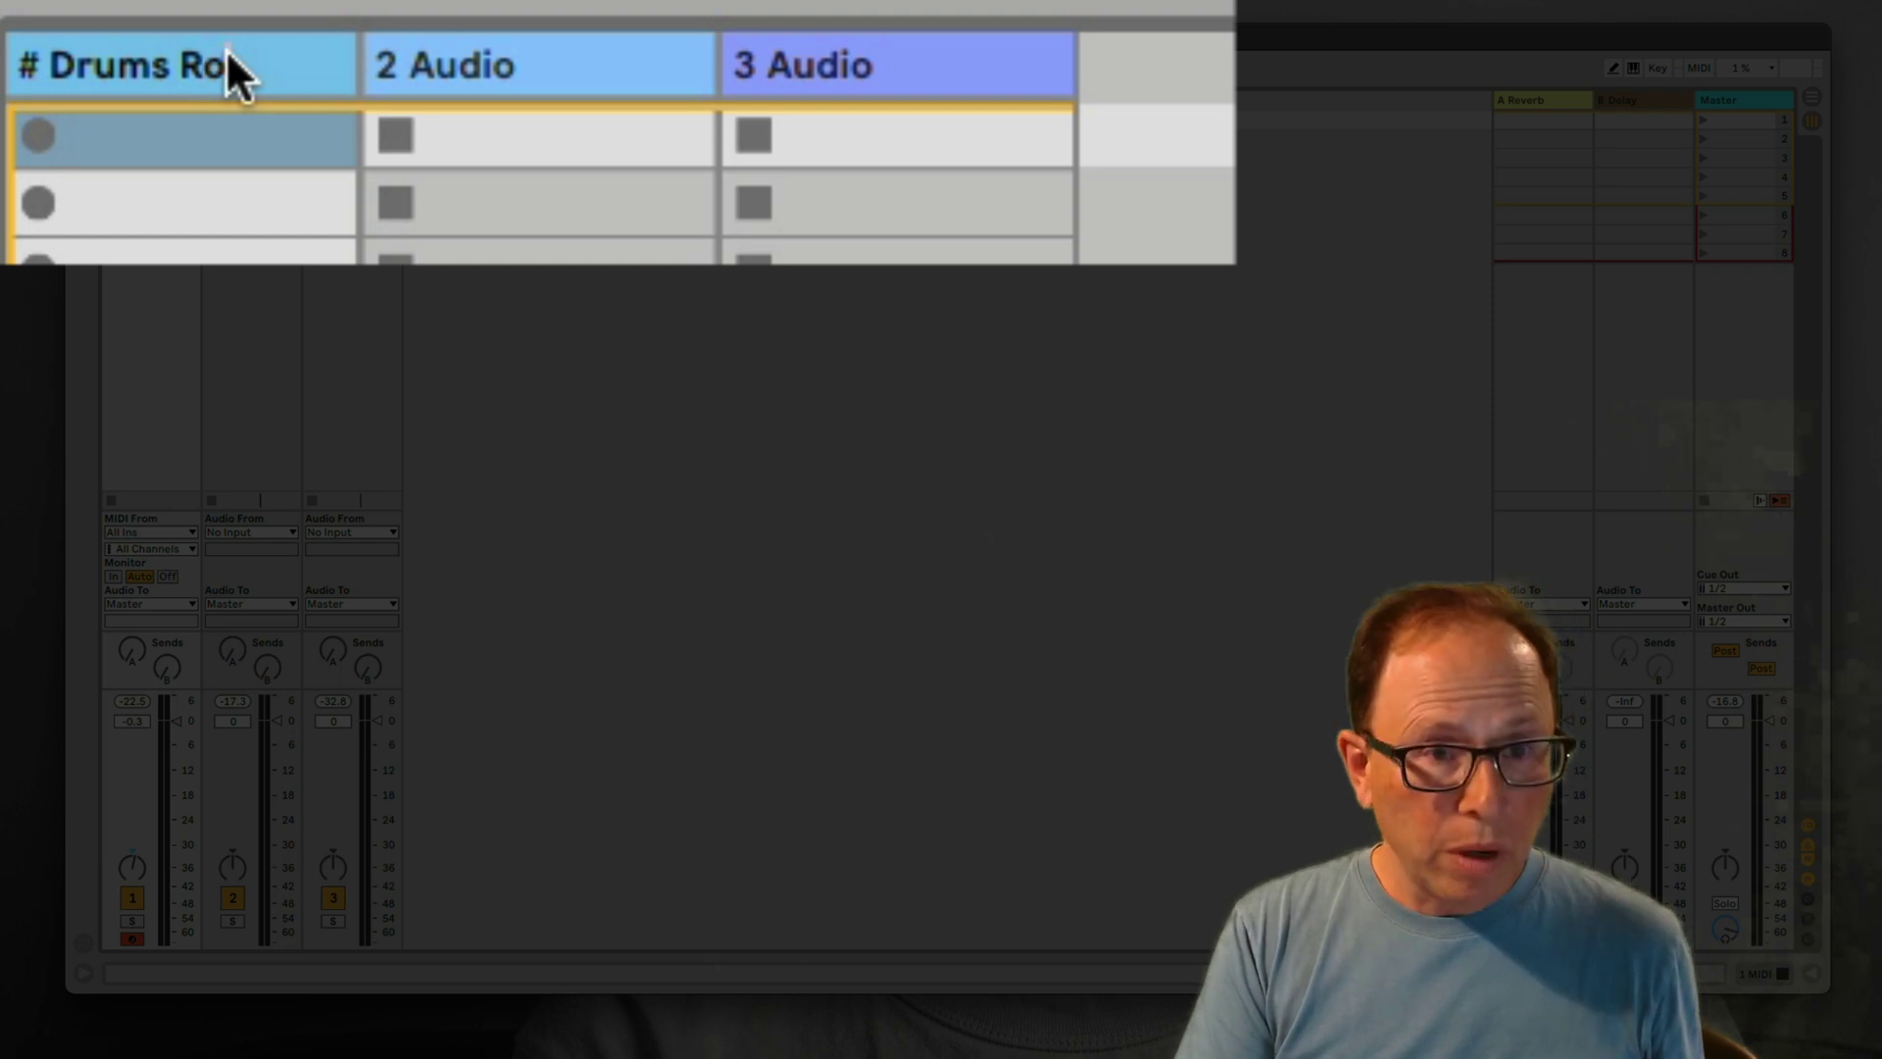
pyautogui.write('om')
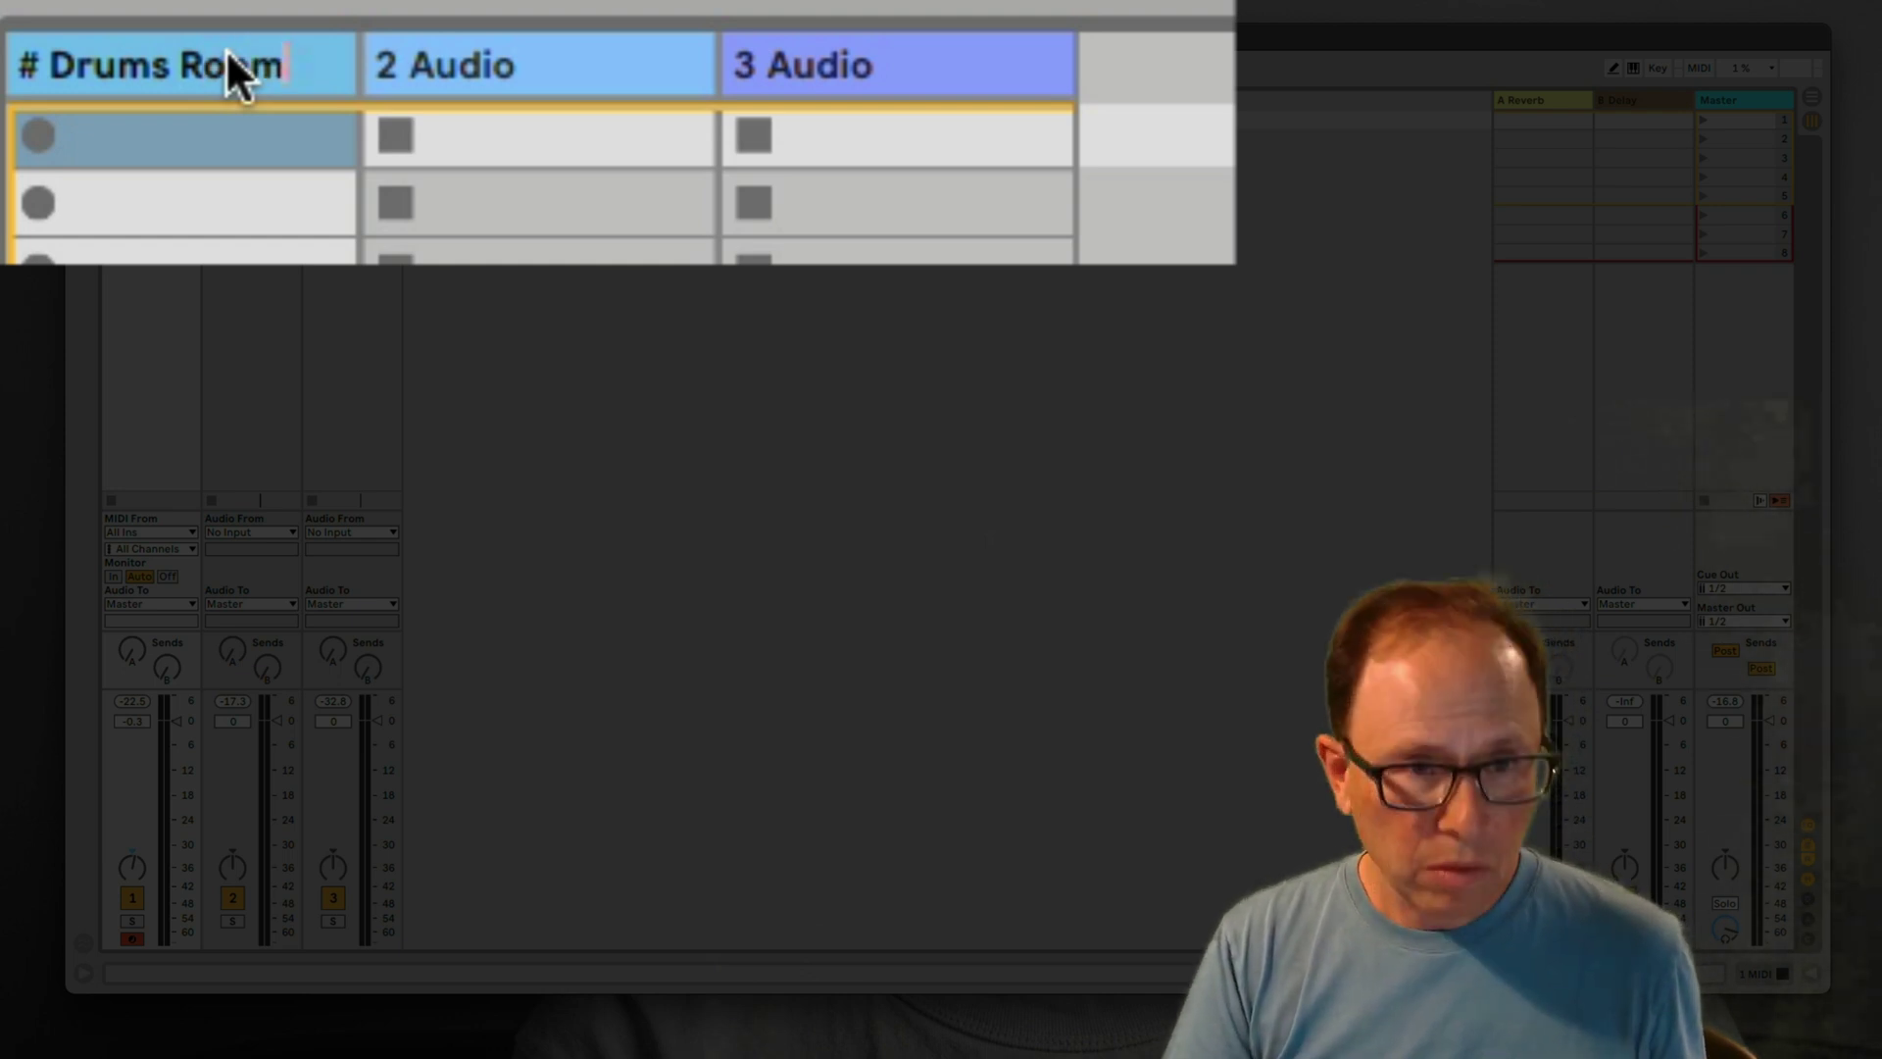
pyautogui.press('Return')
# Rename the second track to Kick
pyautogui.press('Right')
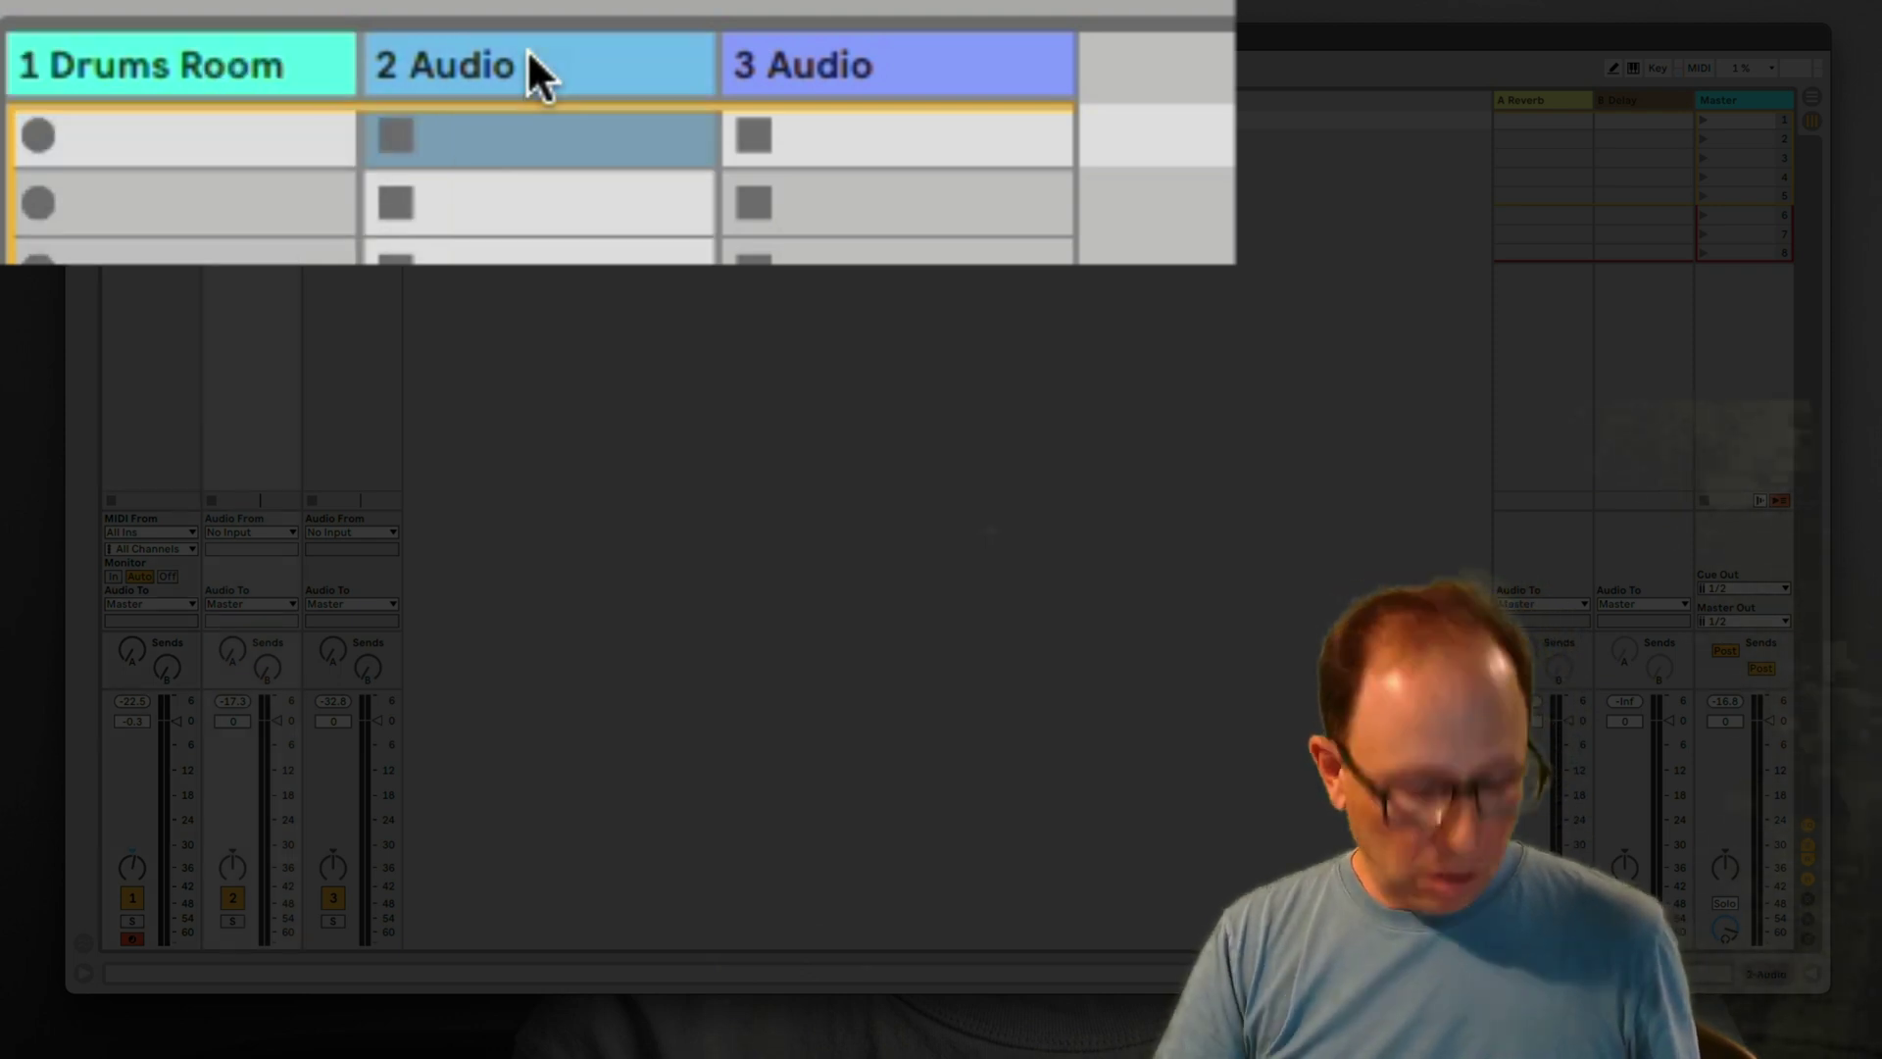
pyautogui.press('super+r')
pyautogui.doubleClick(527, 49)
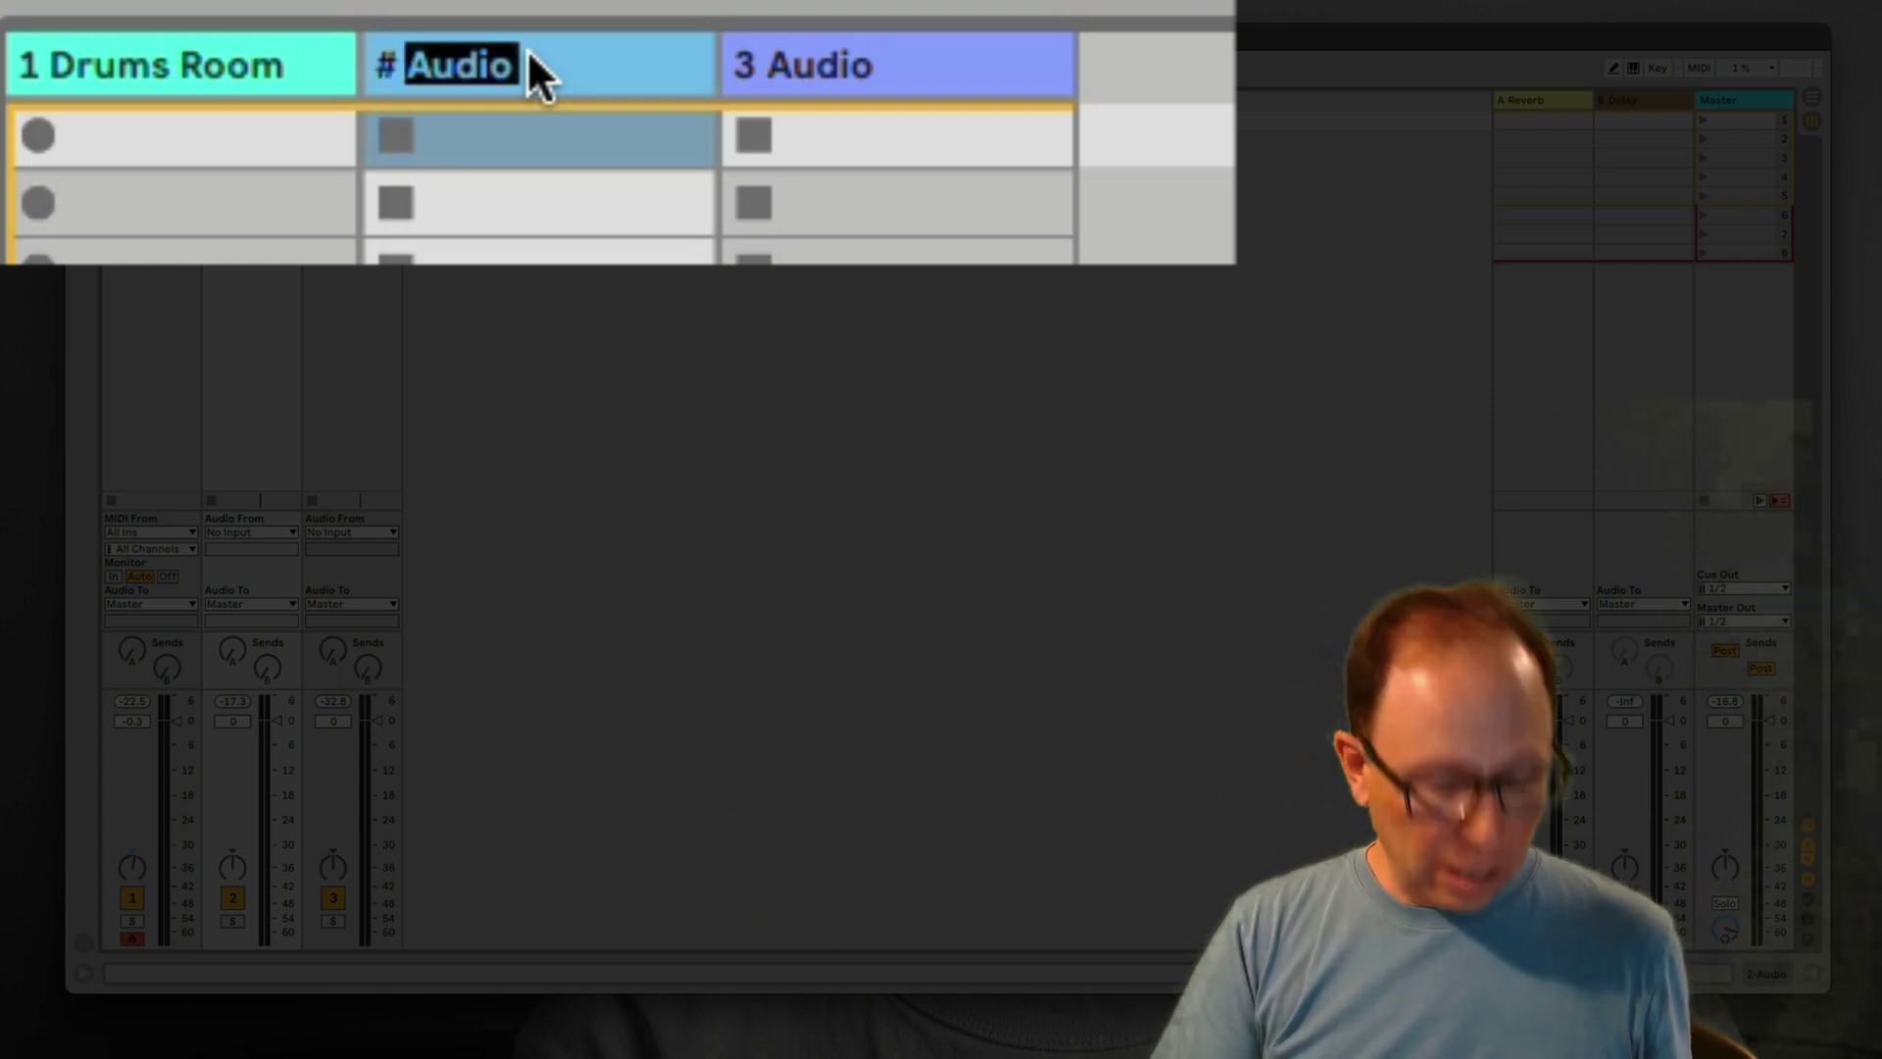
pyautogui.write('Kick')
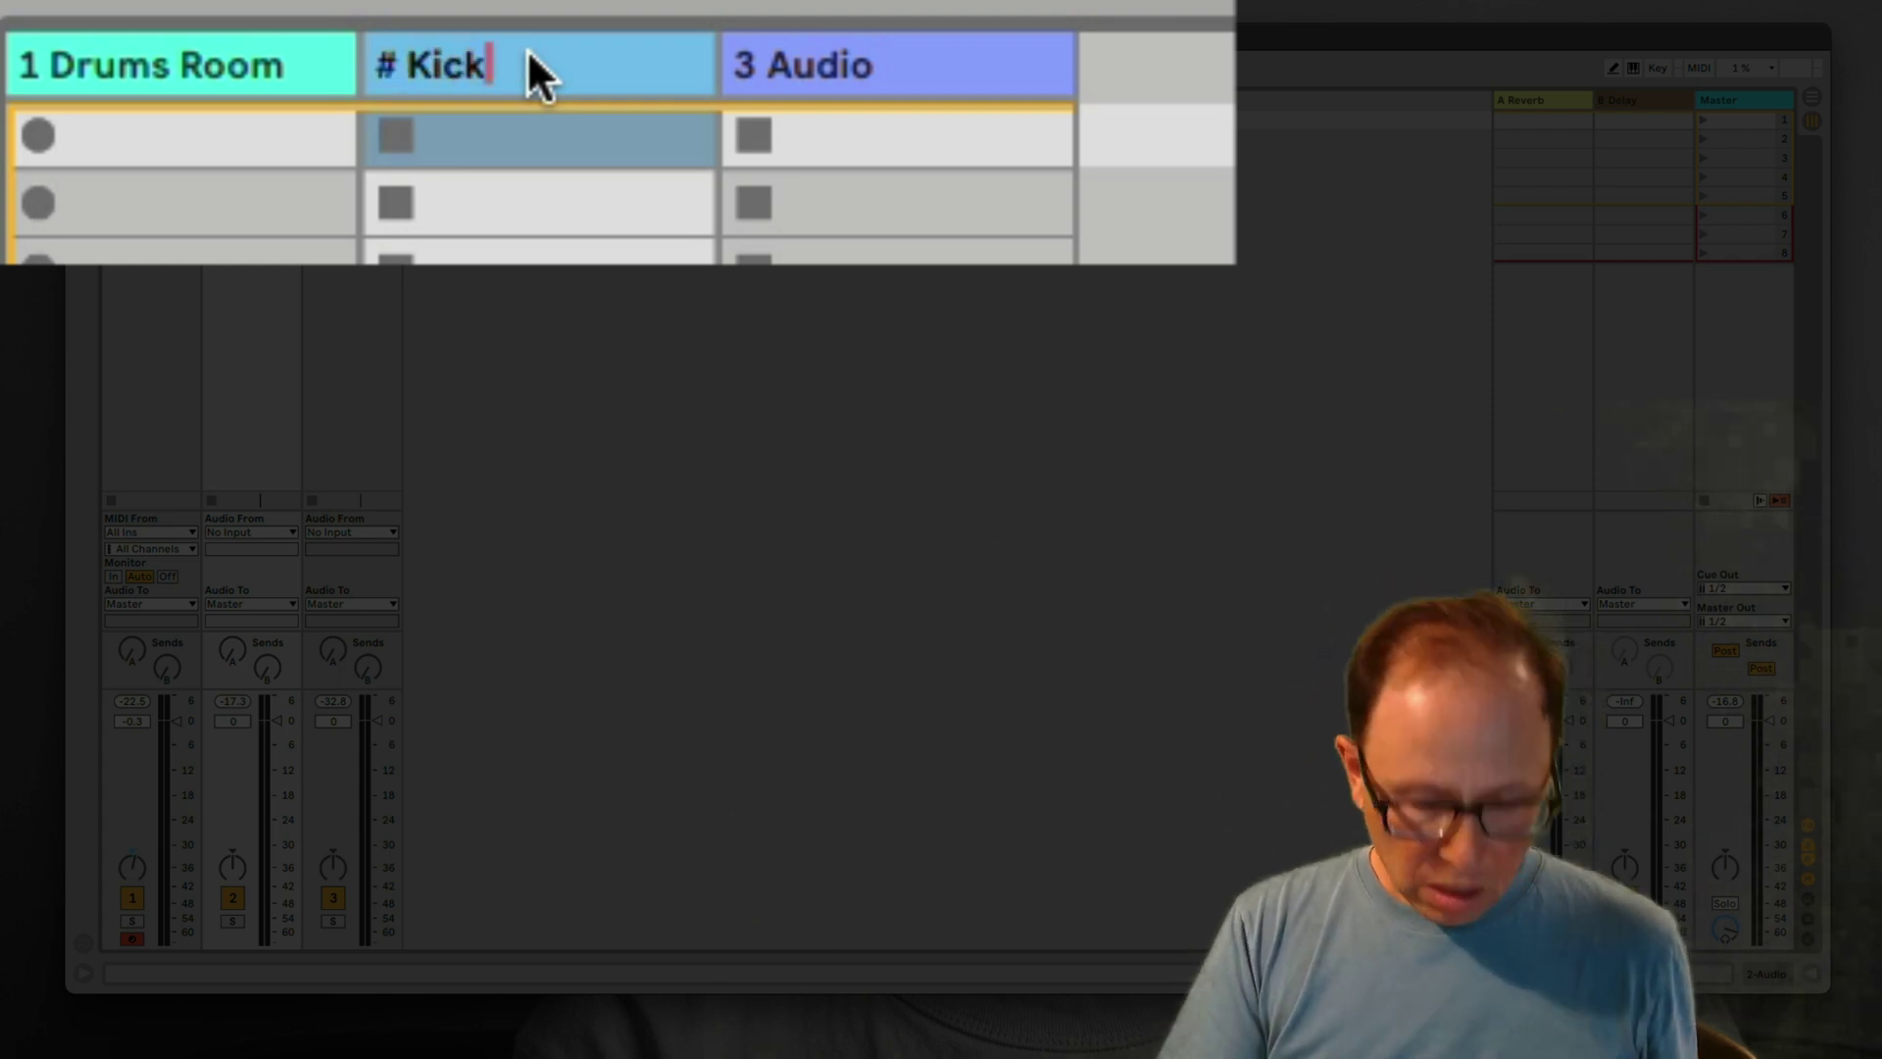
pyautogui.press('Return')
# Rename the third track to Snare
pyautogui.press('Right')
pyautogui.press('super+r')
pyautogui.press('Right')
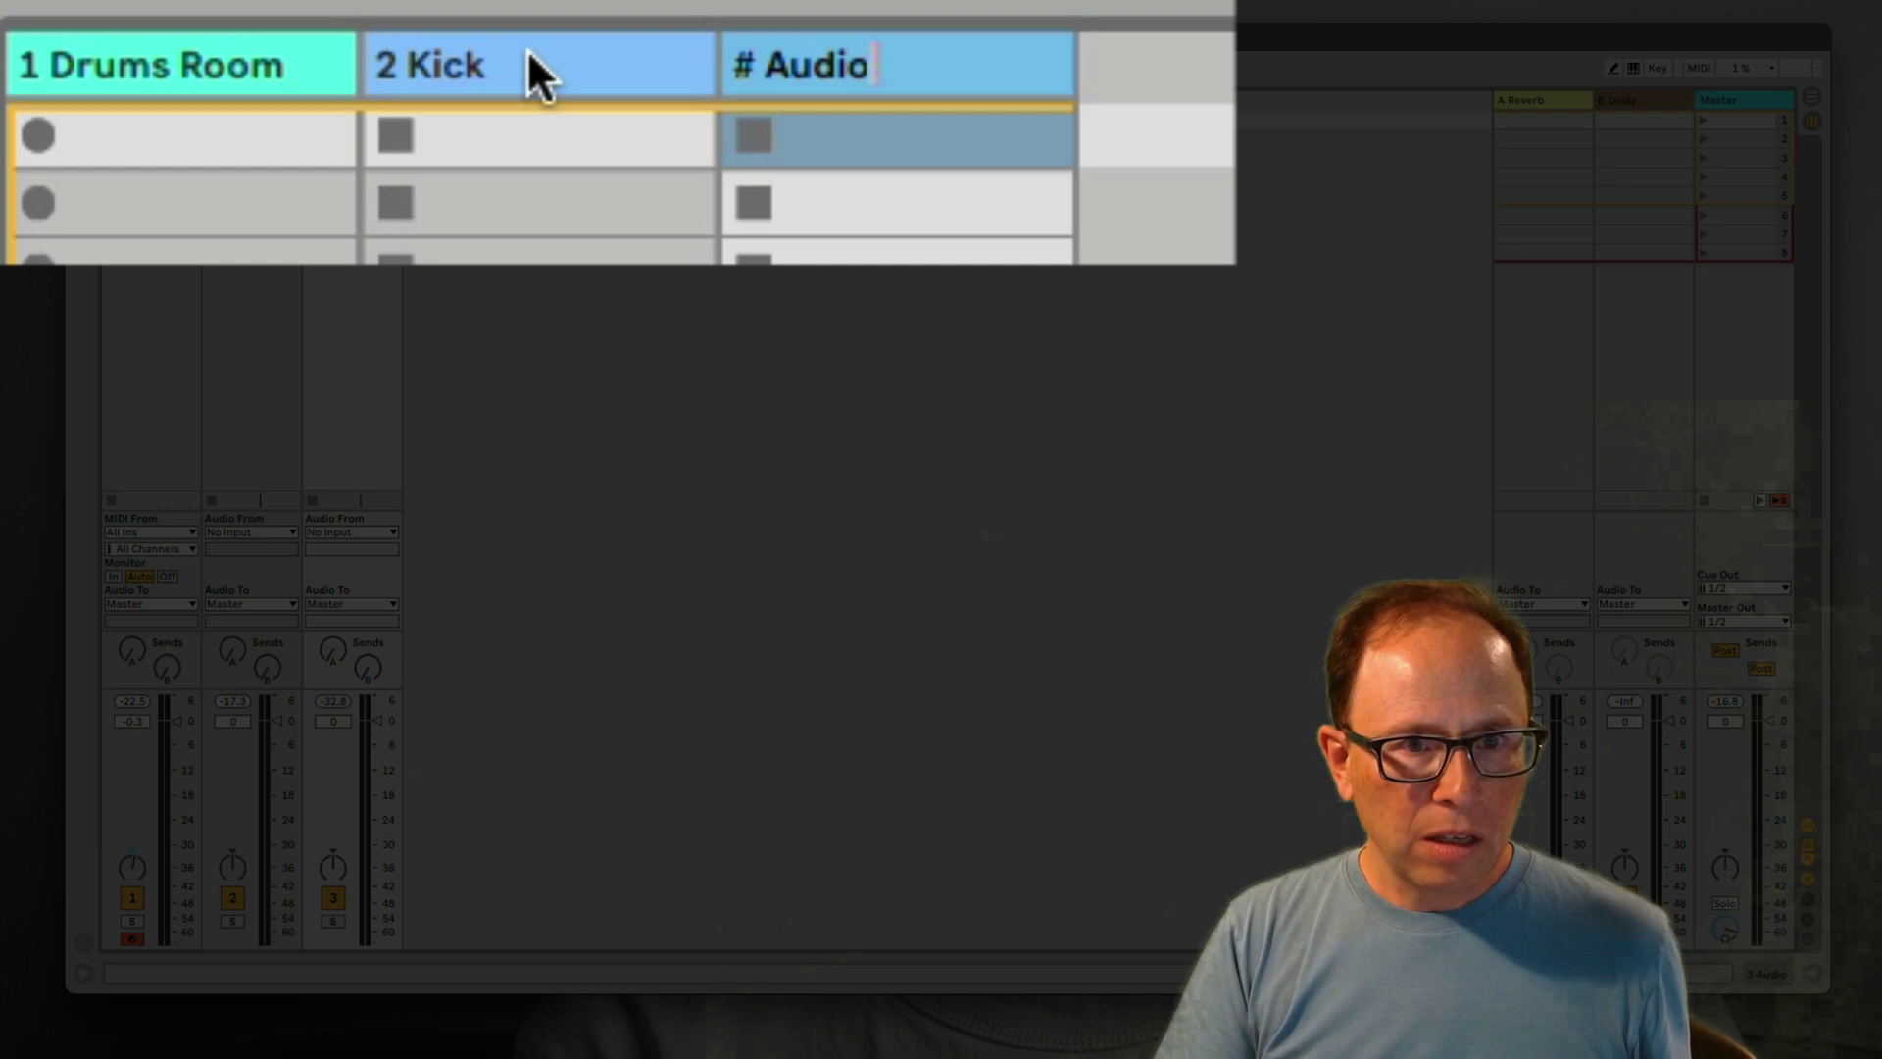
pyautogui.hotkey('alt', 'shift', 'Left')
pyautogui.write('Snare')
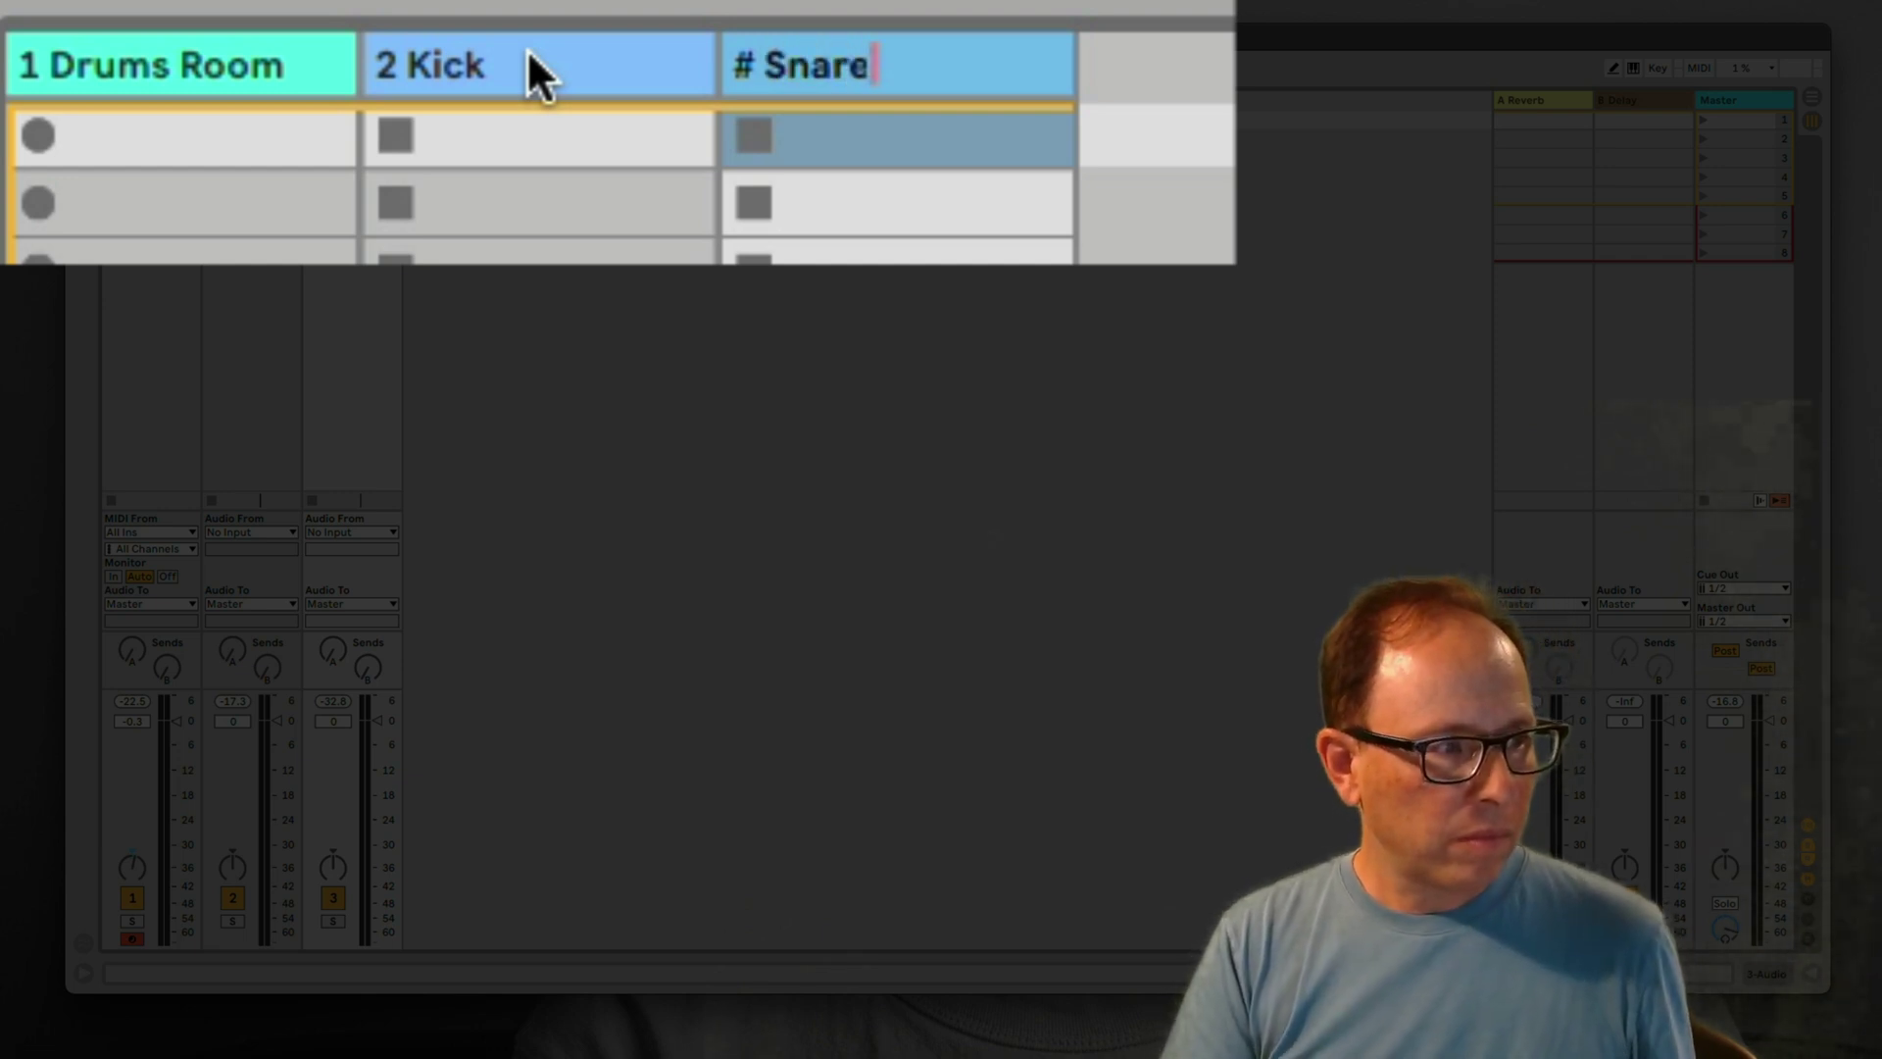
pyautogui.press('Return')
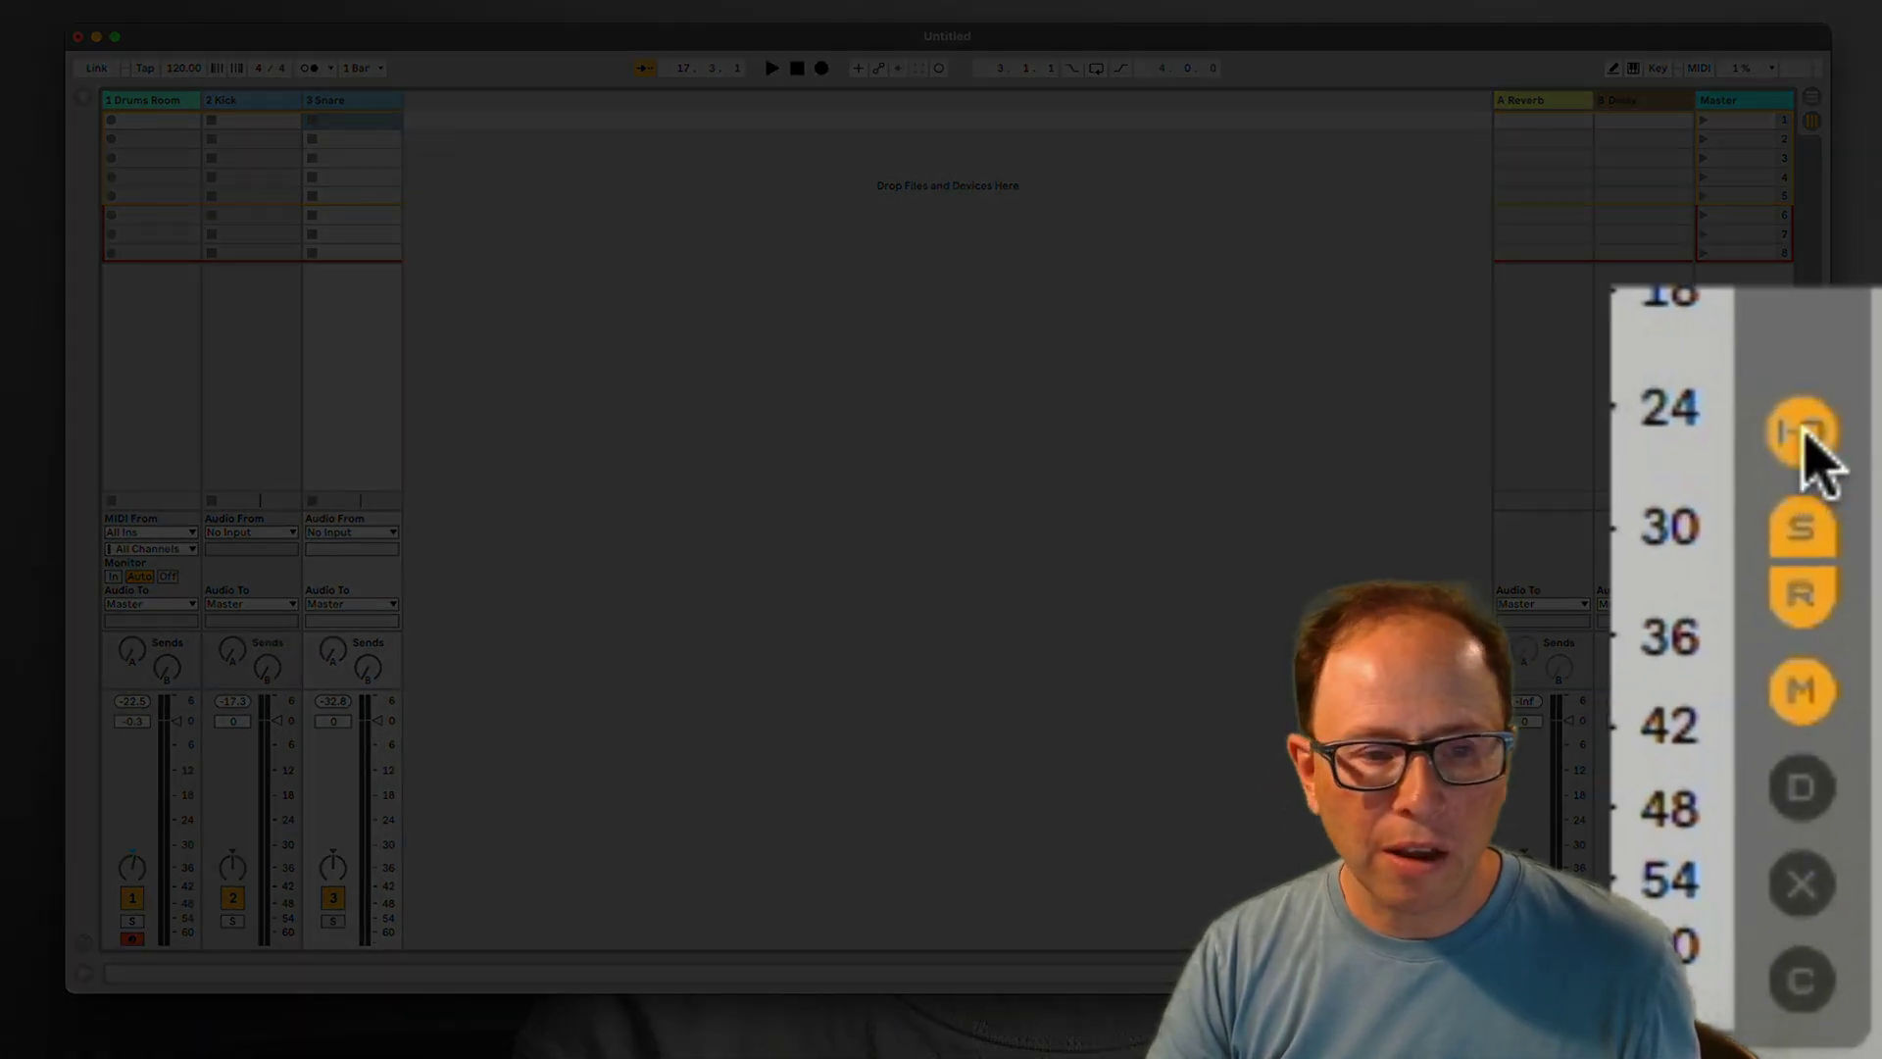
# Drag Kontakt 7 from the Native Instruments plug-ins in the Browser onto the Drums Room track
pyautogui.click(1807, 826)
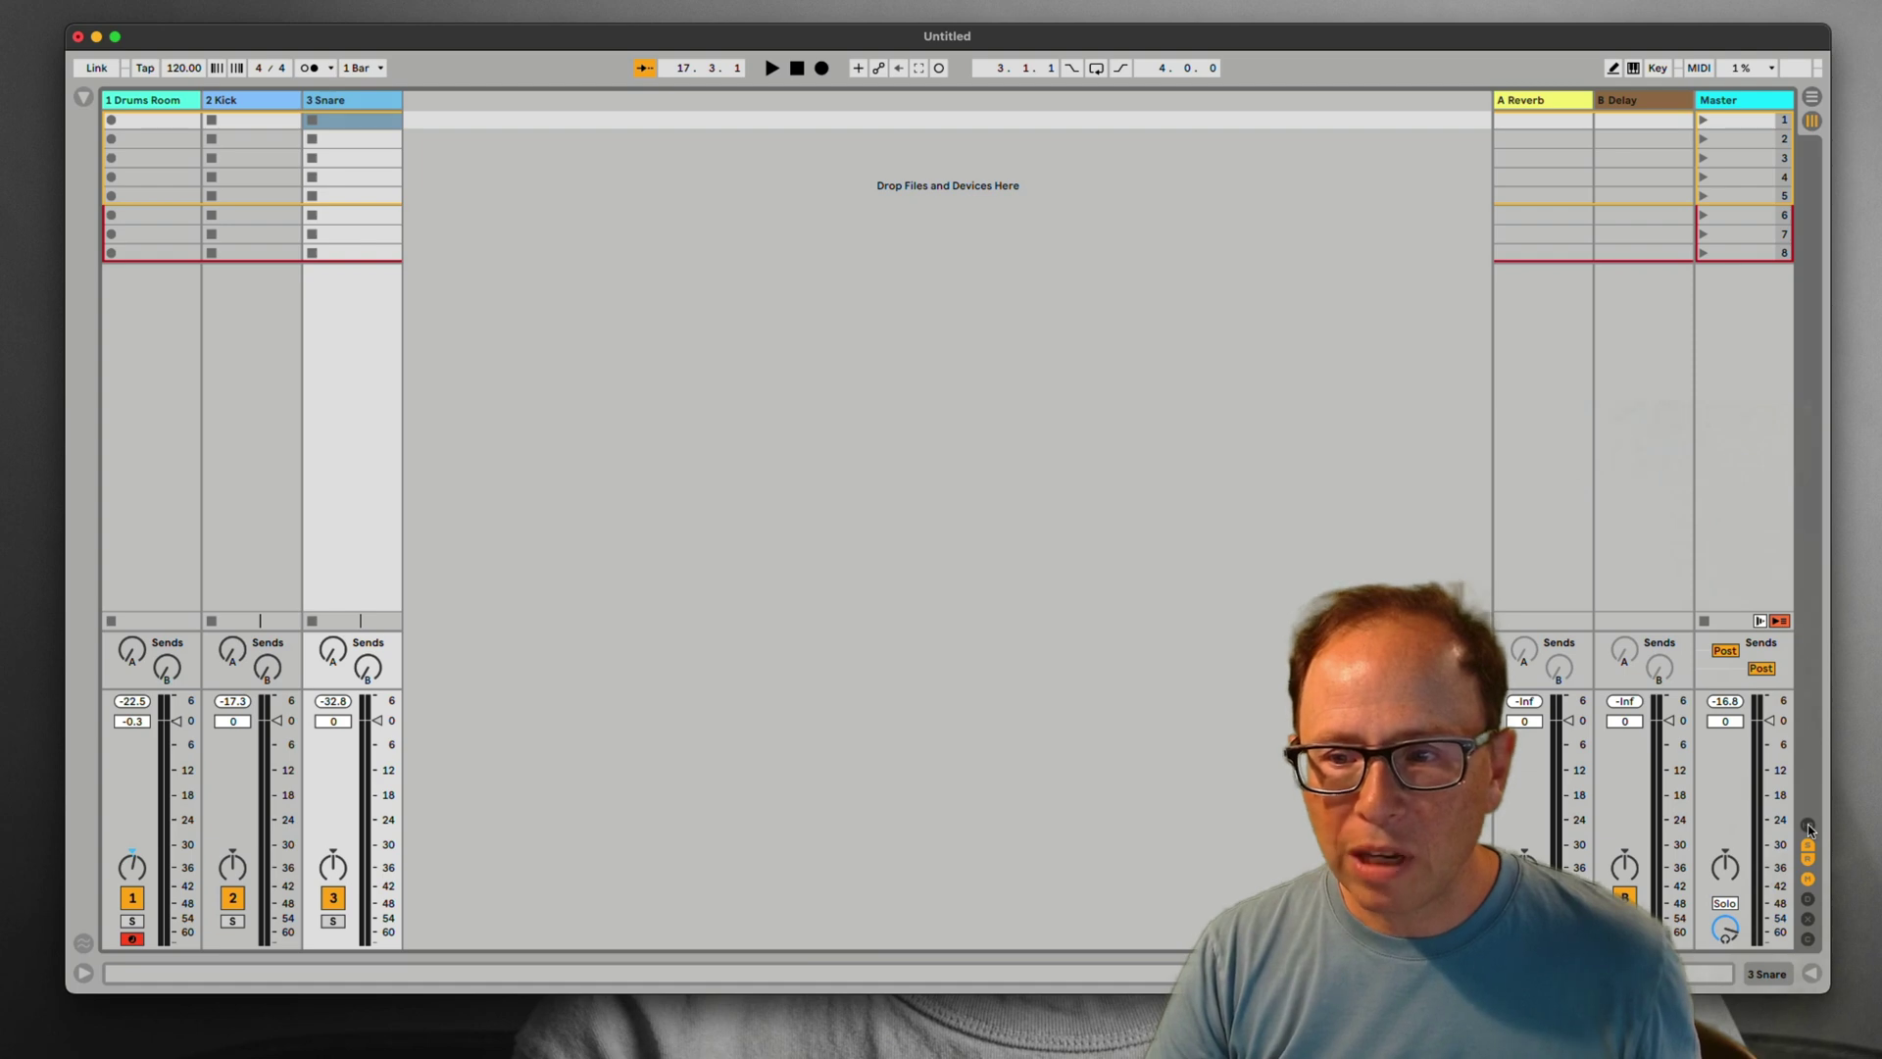
pyautogui.click(1807, 827)
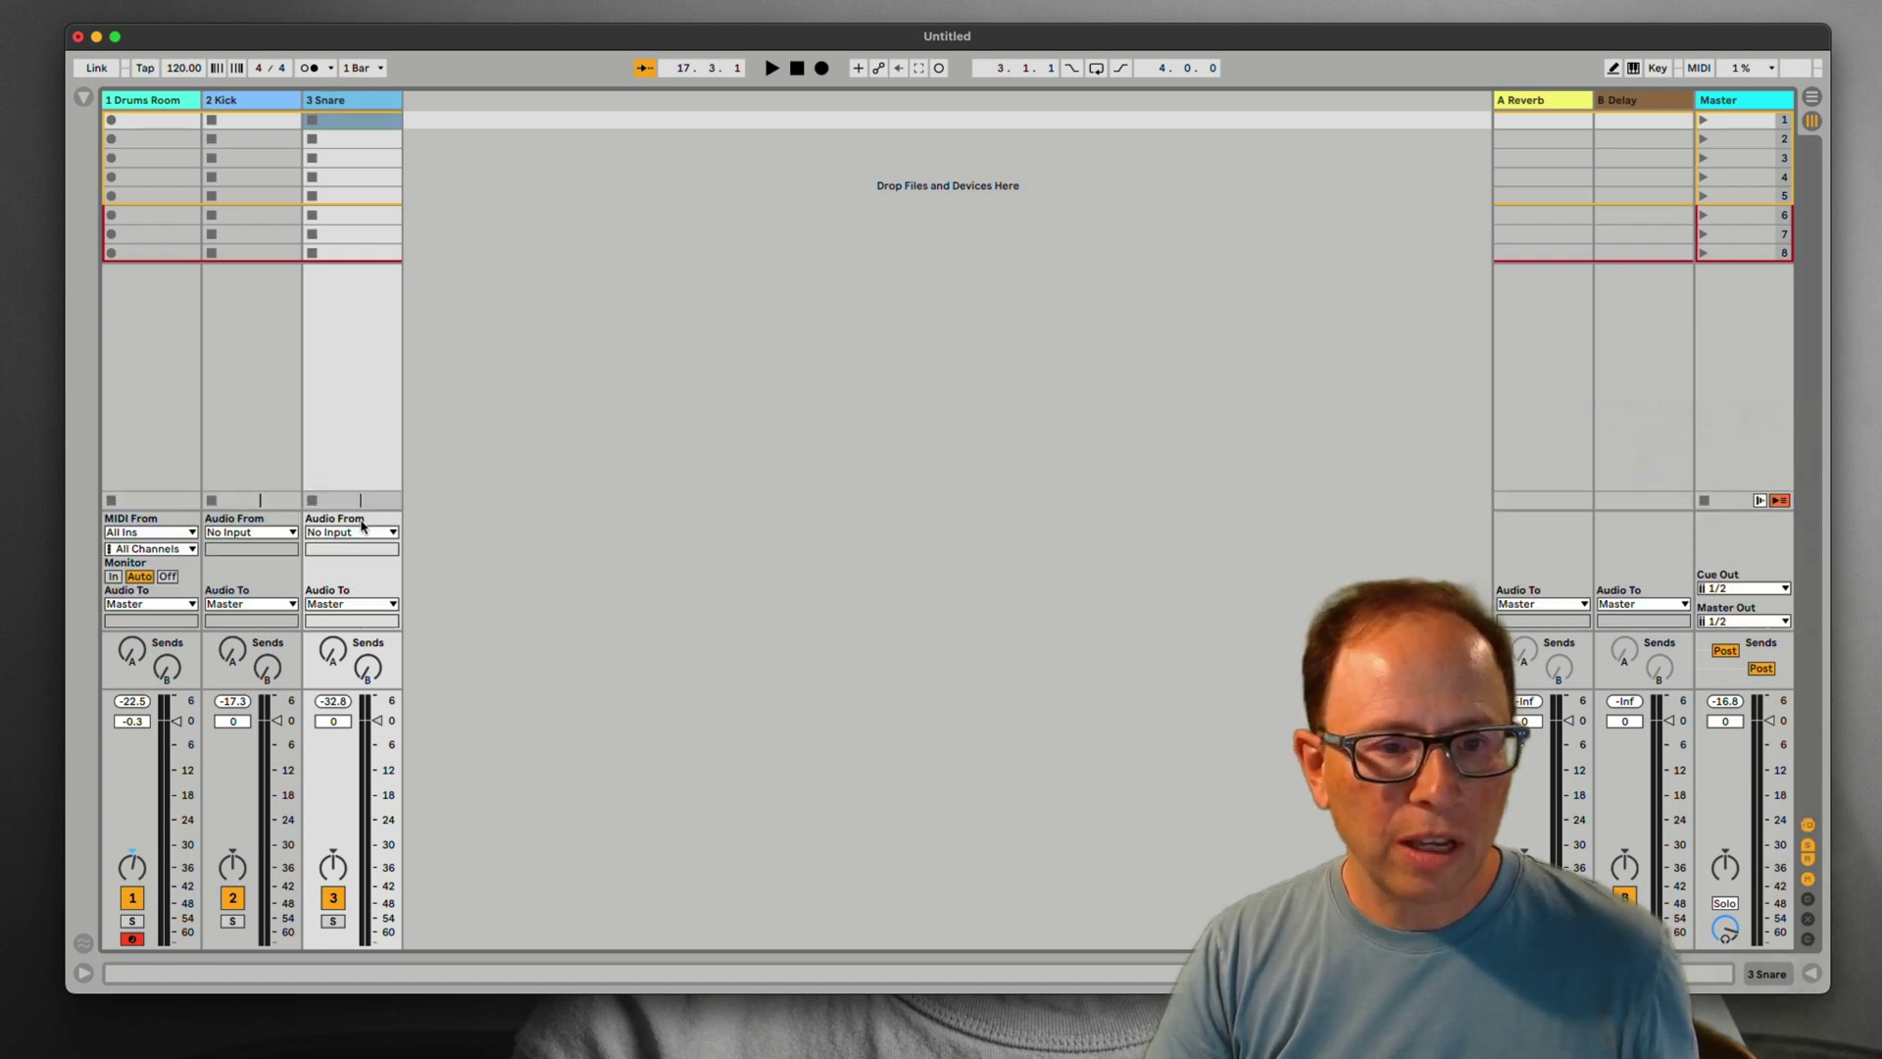
pyautogui.click(84, 99)
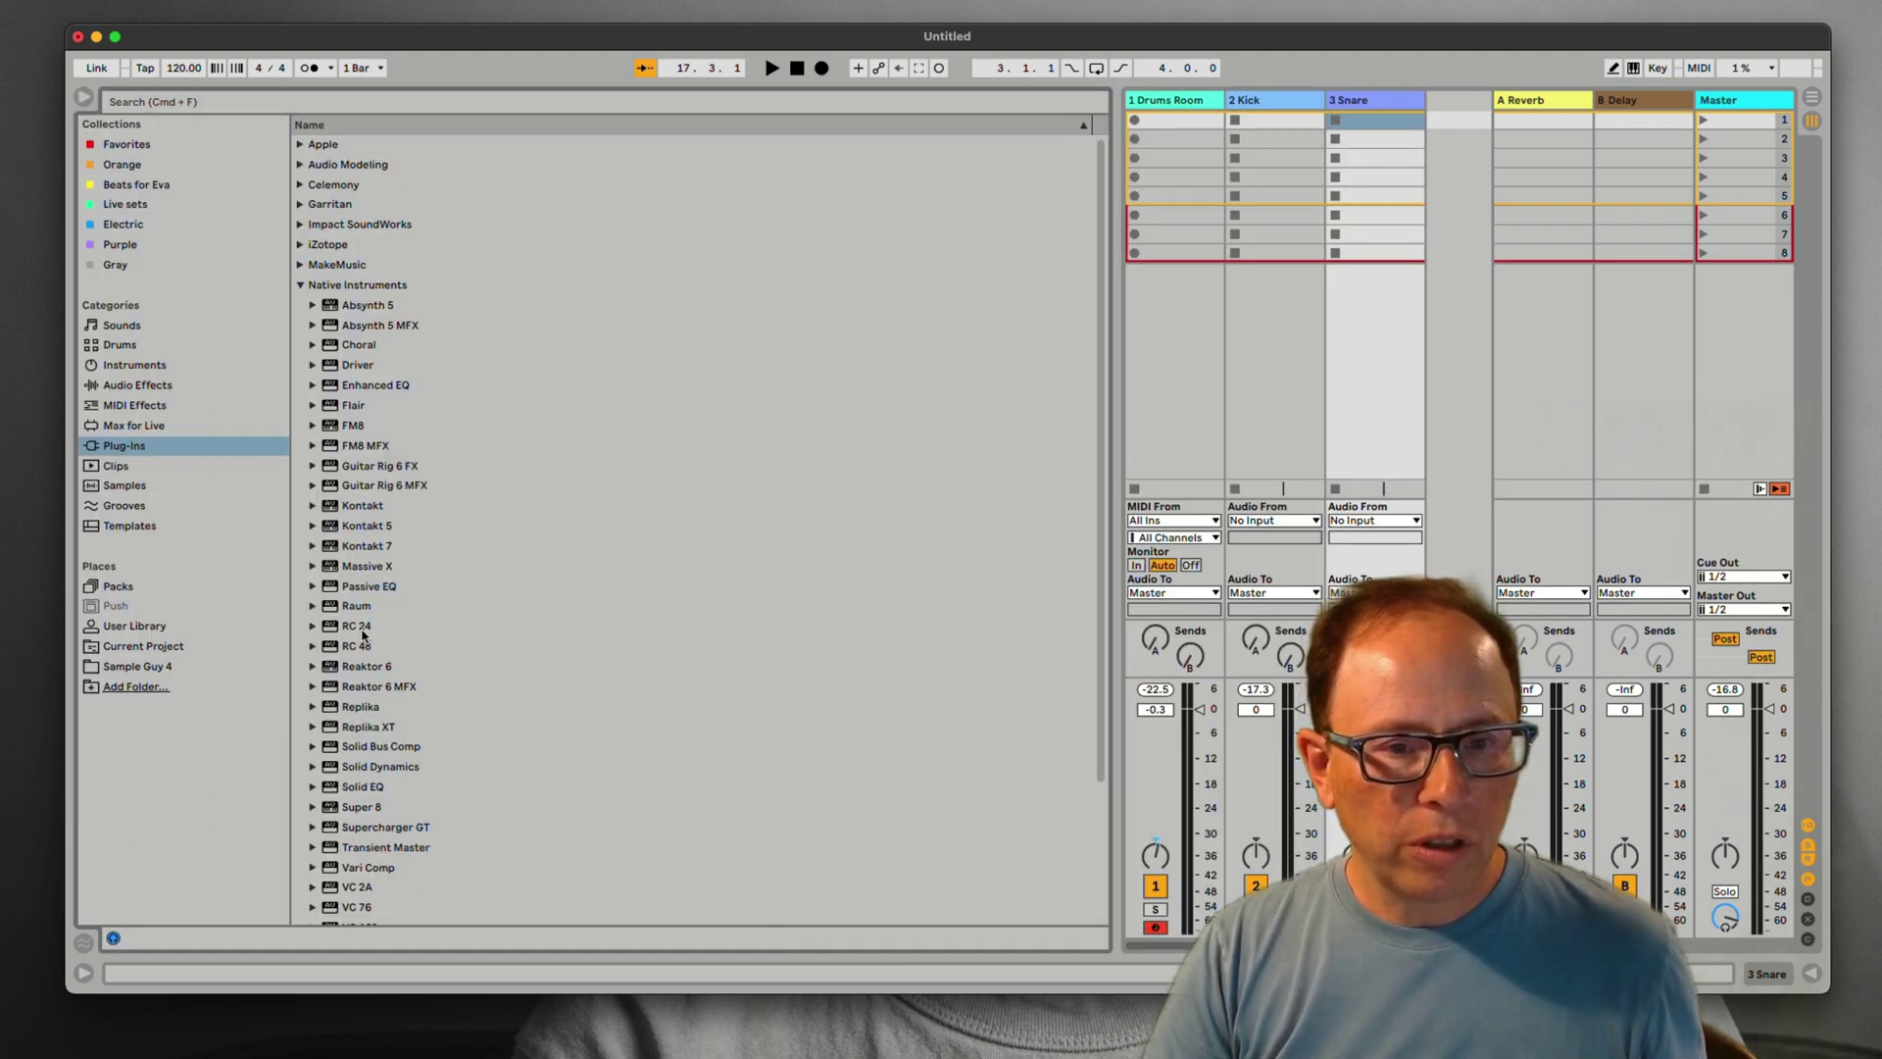
pyautogui.click(330, 547)
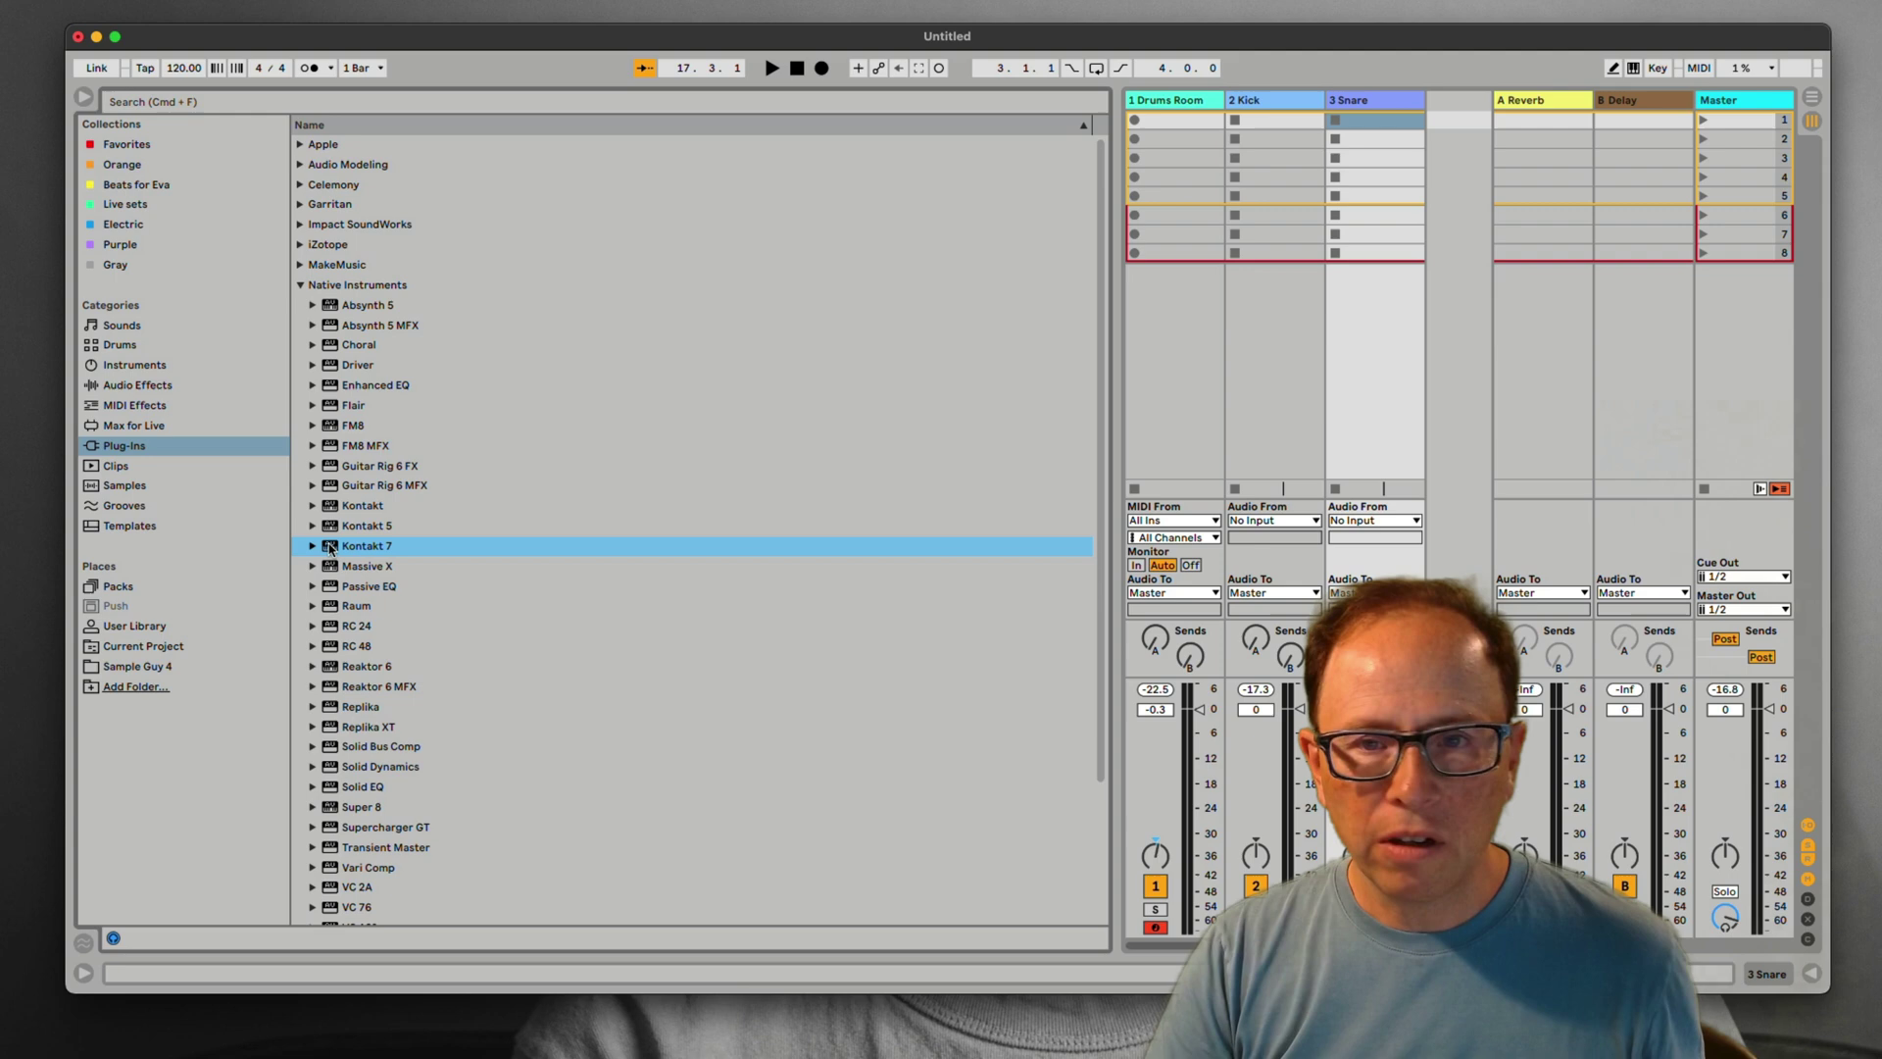
pyautogui.moveTo(331, 547); pyautogui.dragTo(1142, 190)
pyautogui.moveTo(1168, 124); pyautogui.dragTo(1172, 104)
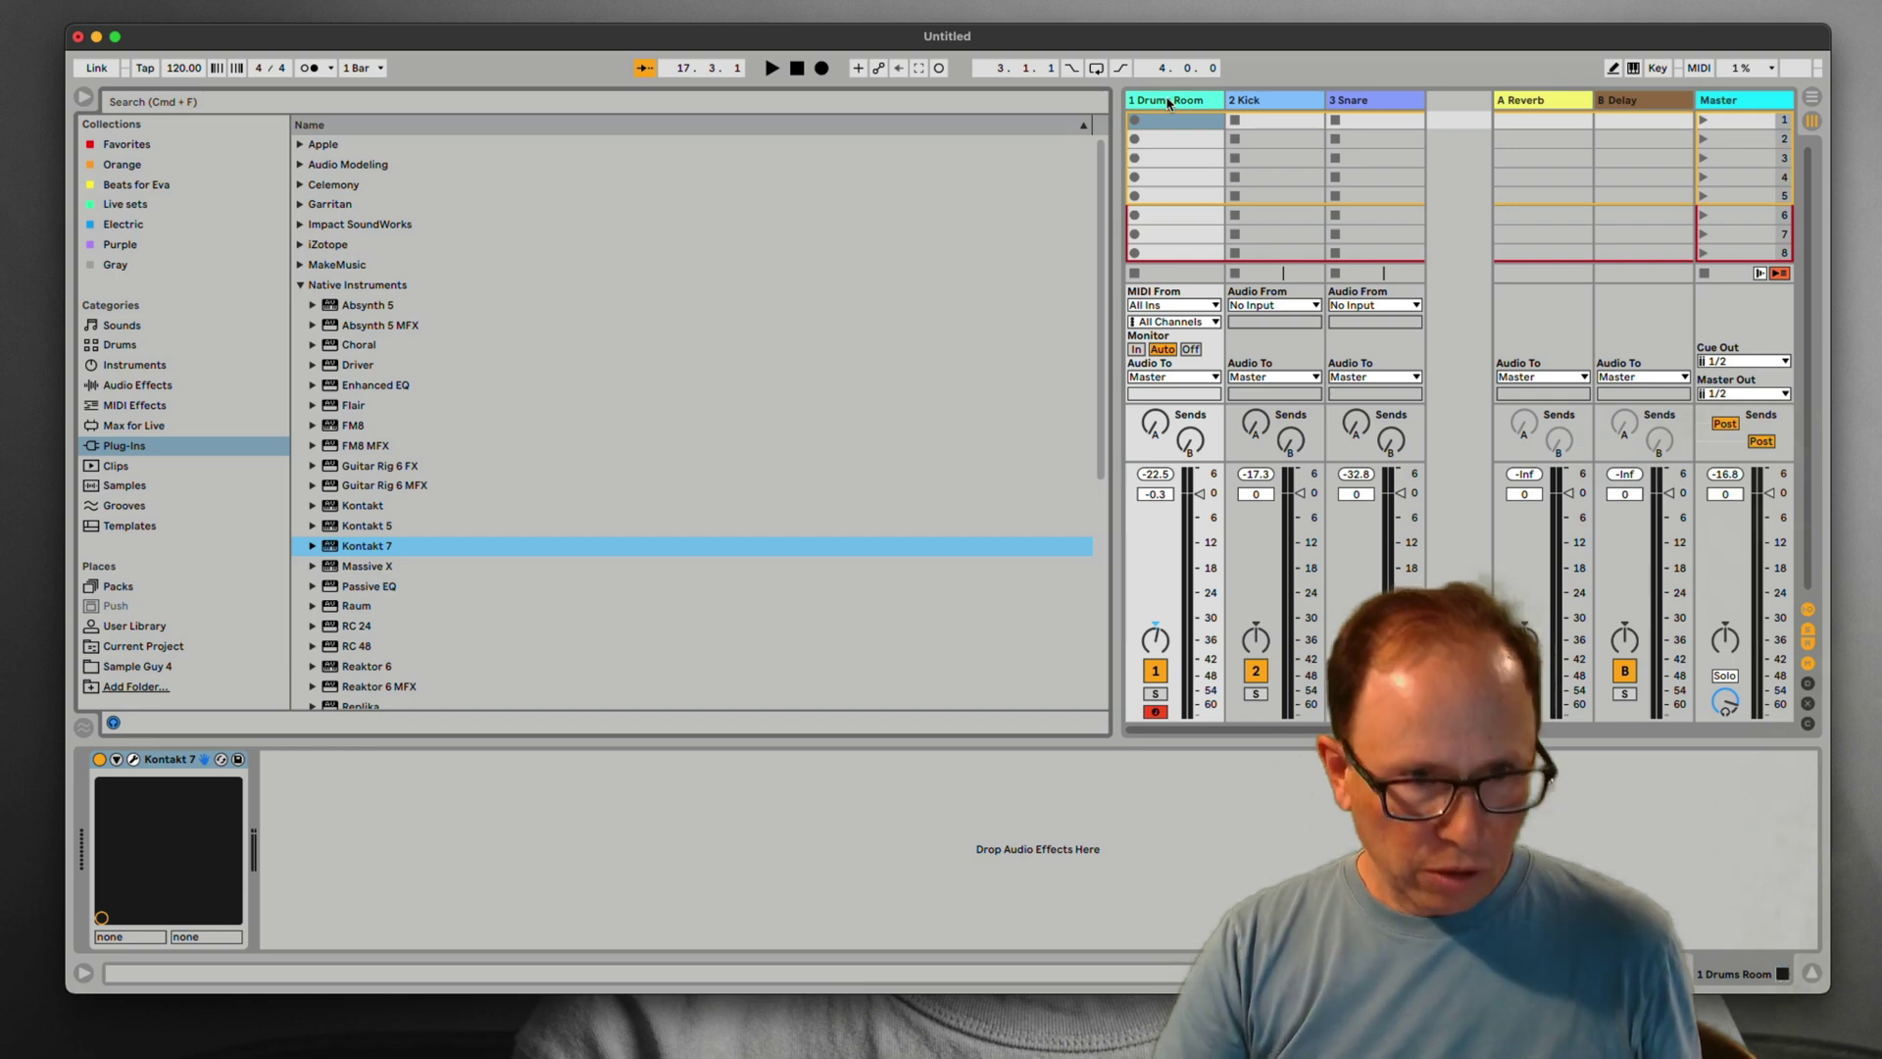
# Close the Browser and open the Kontakt 7 window in its full rack view
pyautogui.press('super+alt+b')
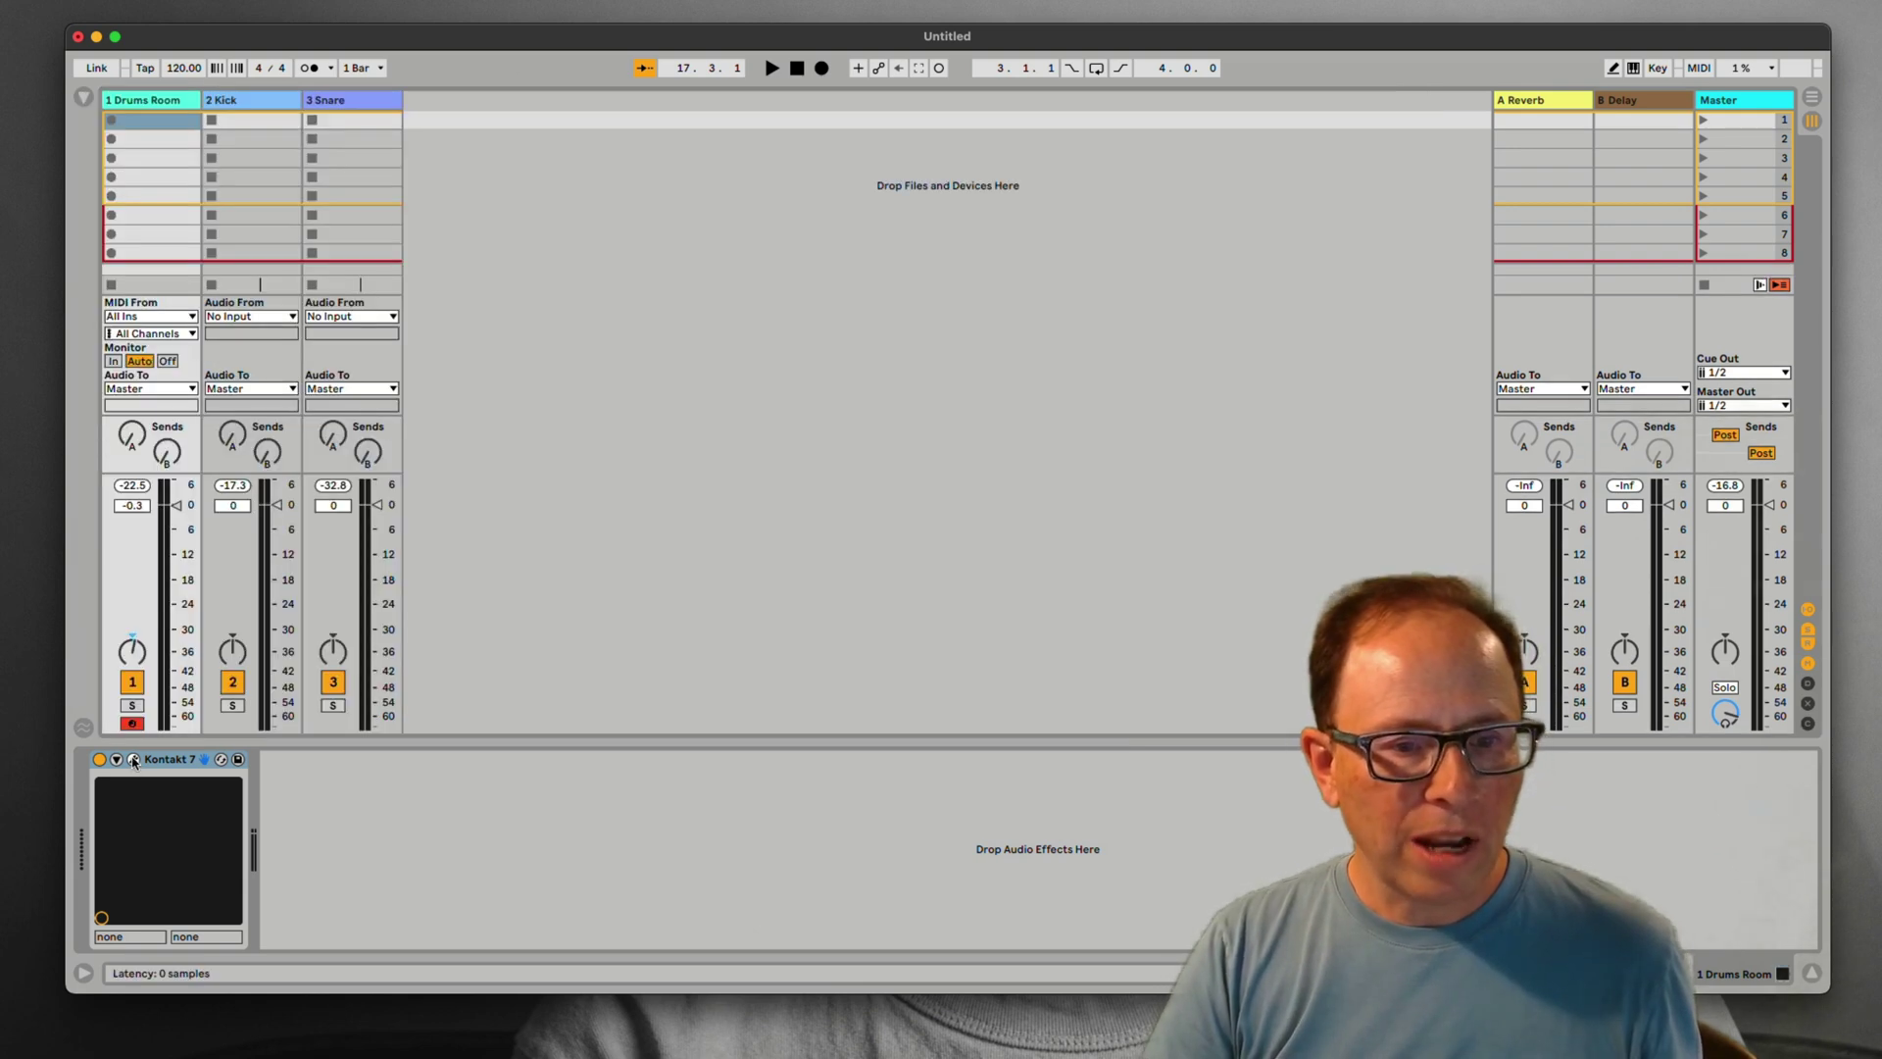
pyautogui.click(134, 759)
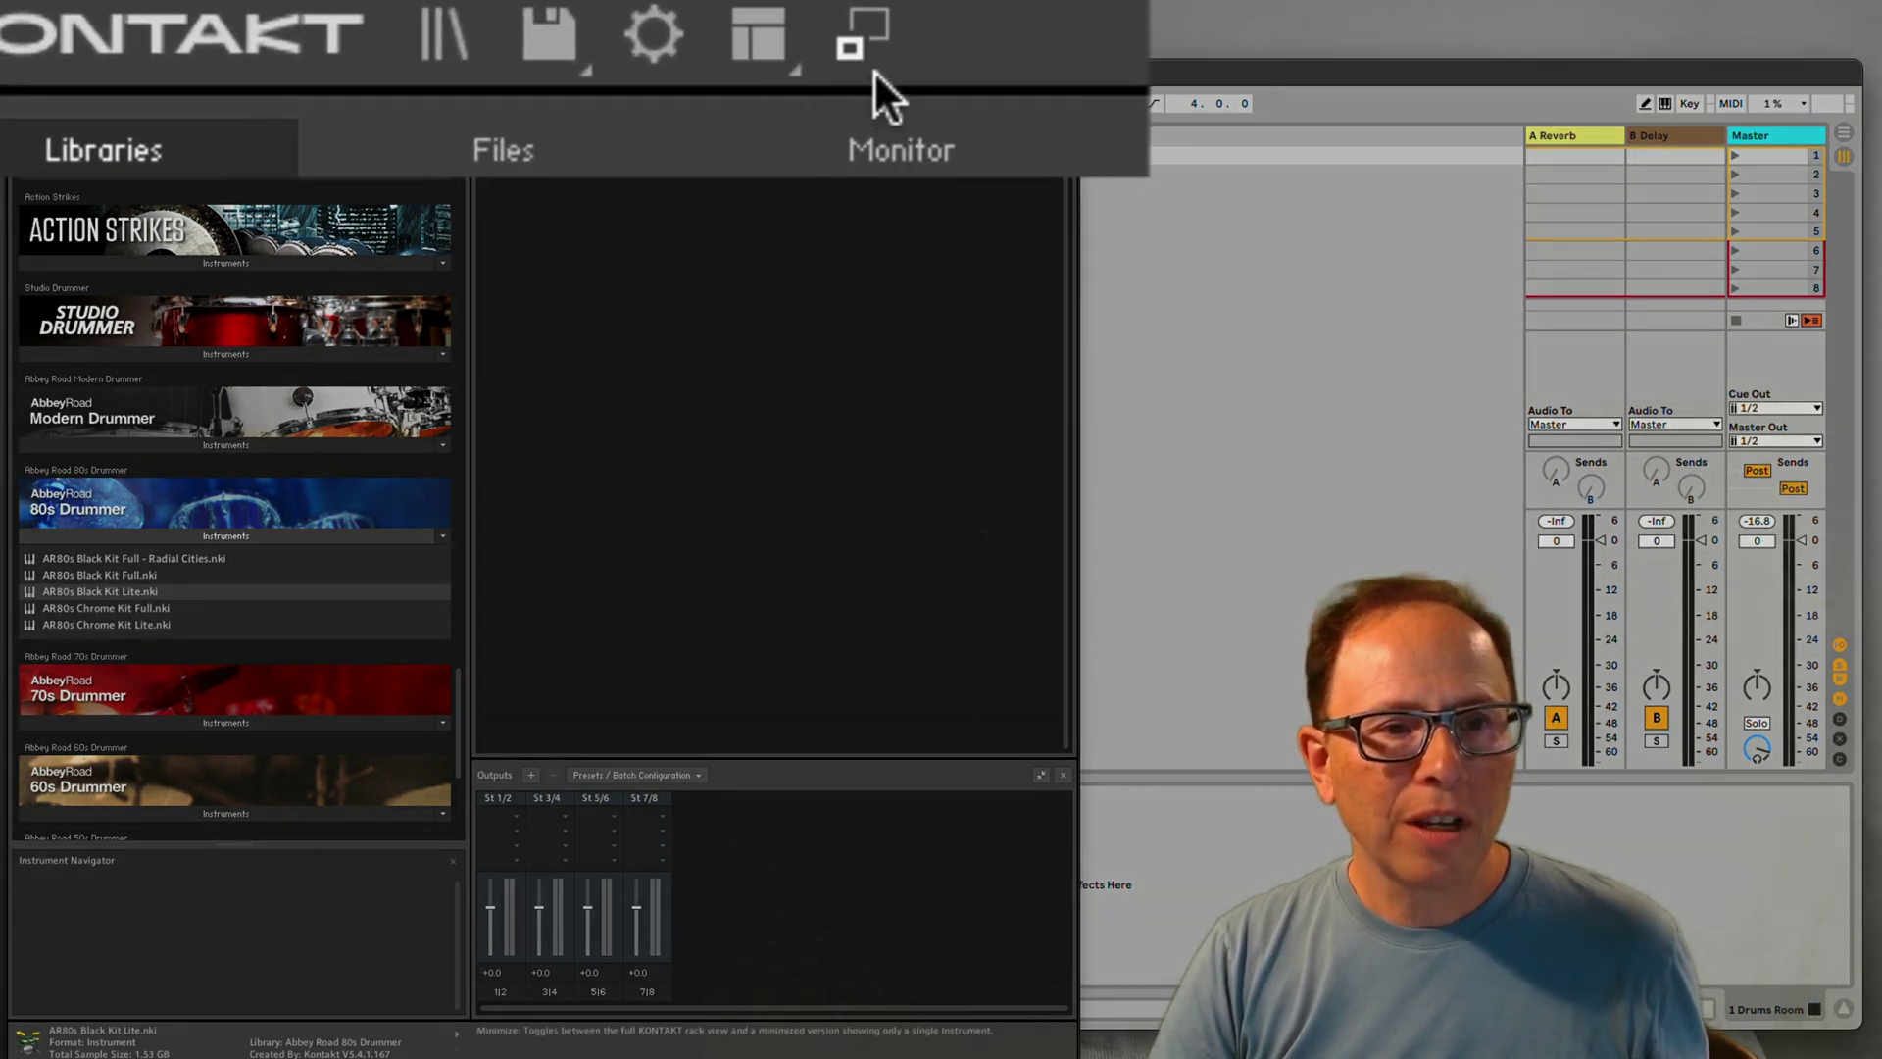
pyautogui.click(859, 41)
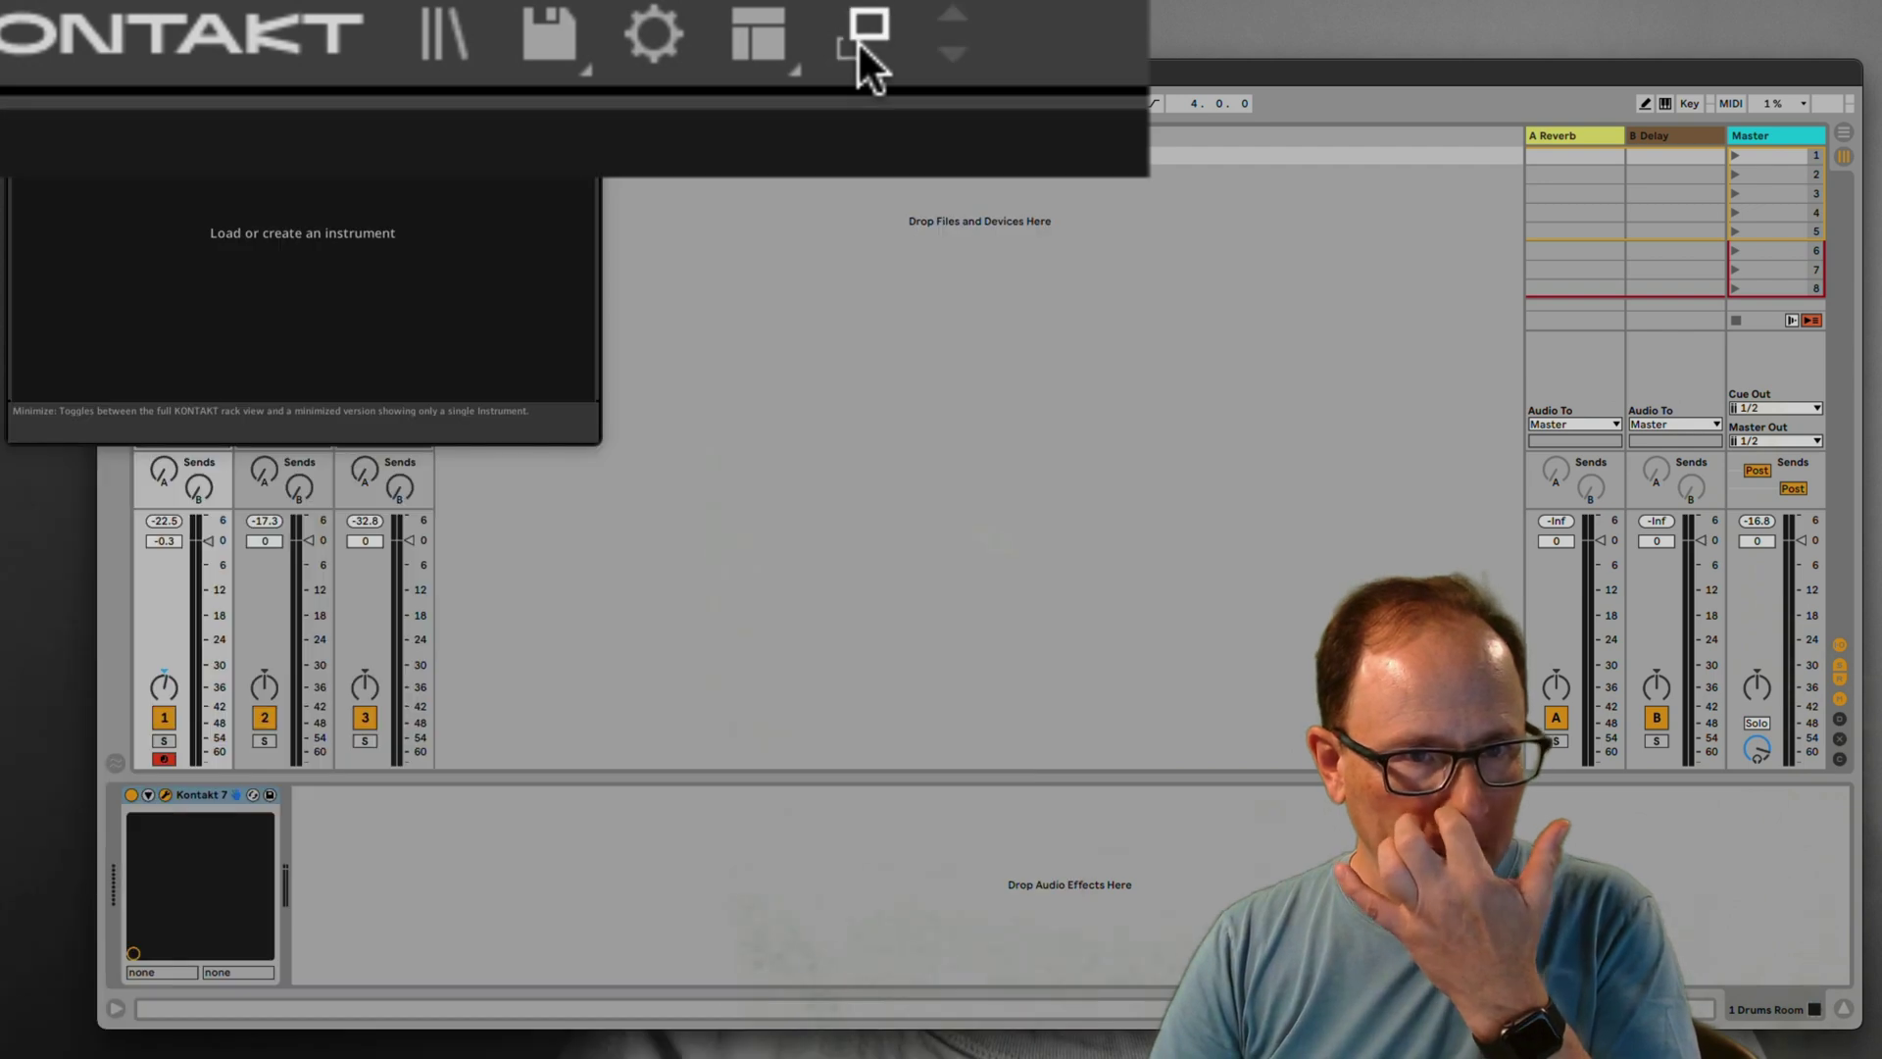
pyautogui.click(586, 45)
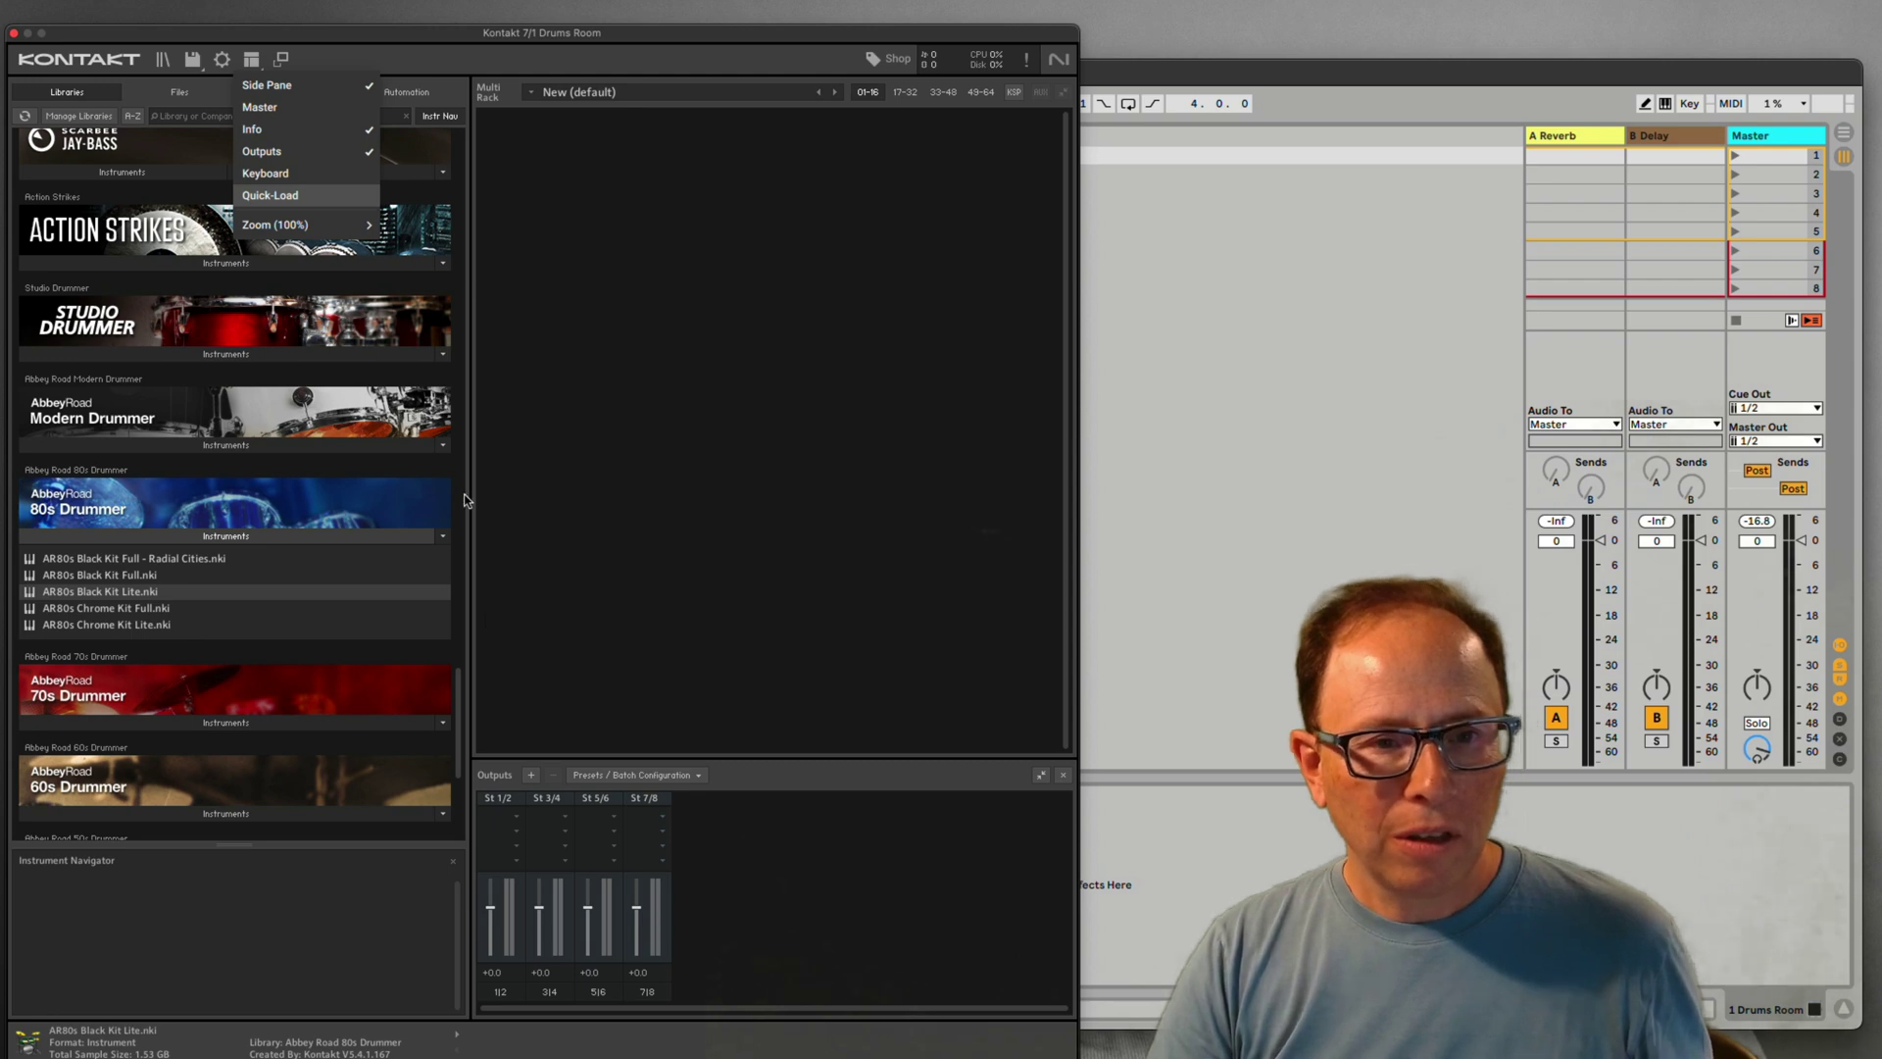
# Apply the Factory 'Stereo 4x' output preset, giving Out 1–4 and Aux 1–4
pyautogui.click(754, 606)
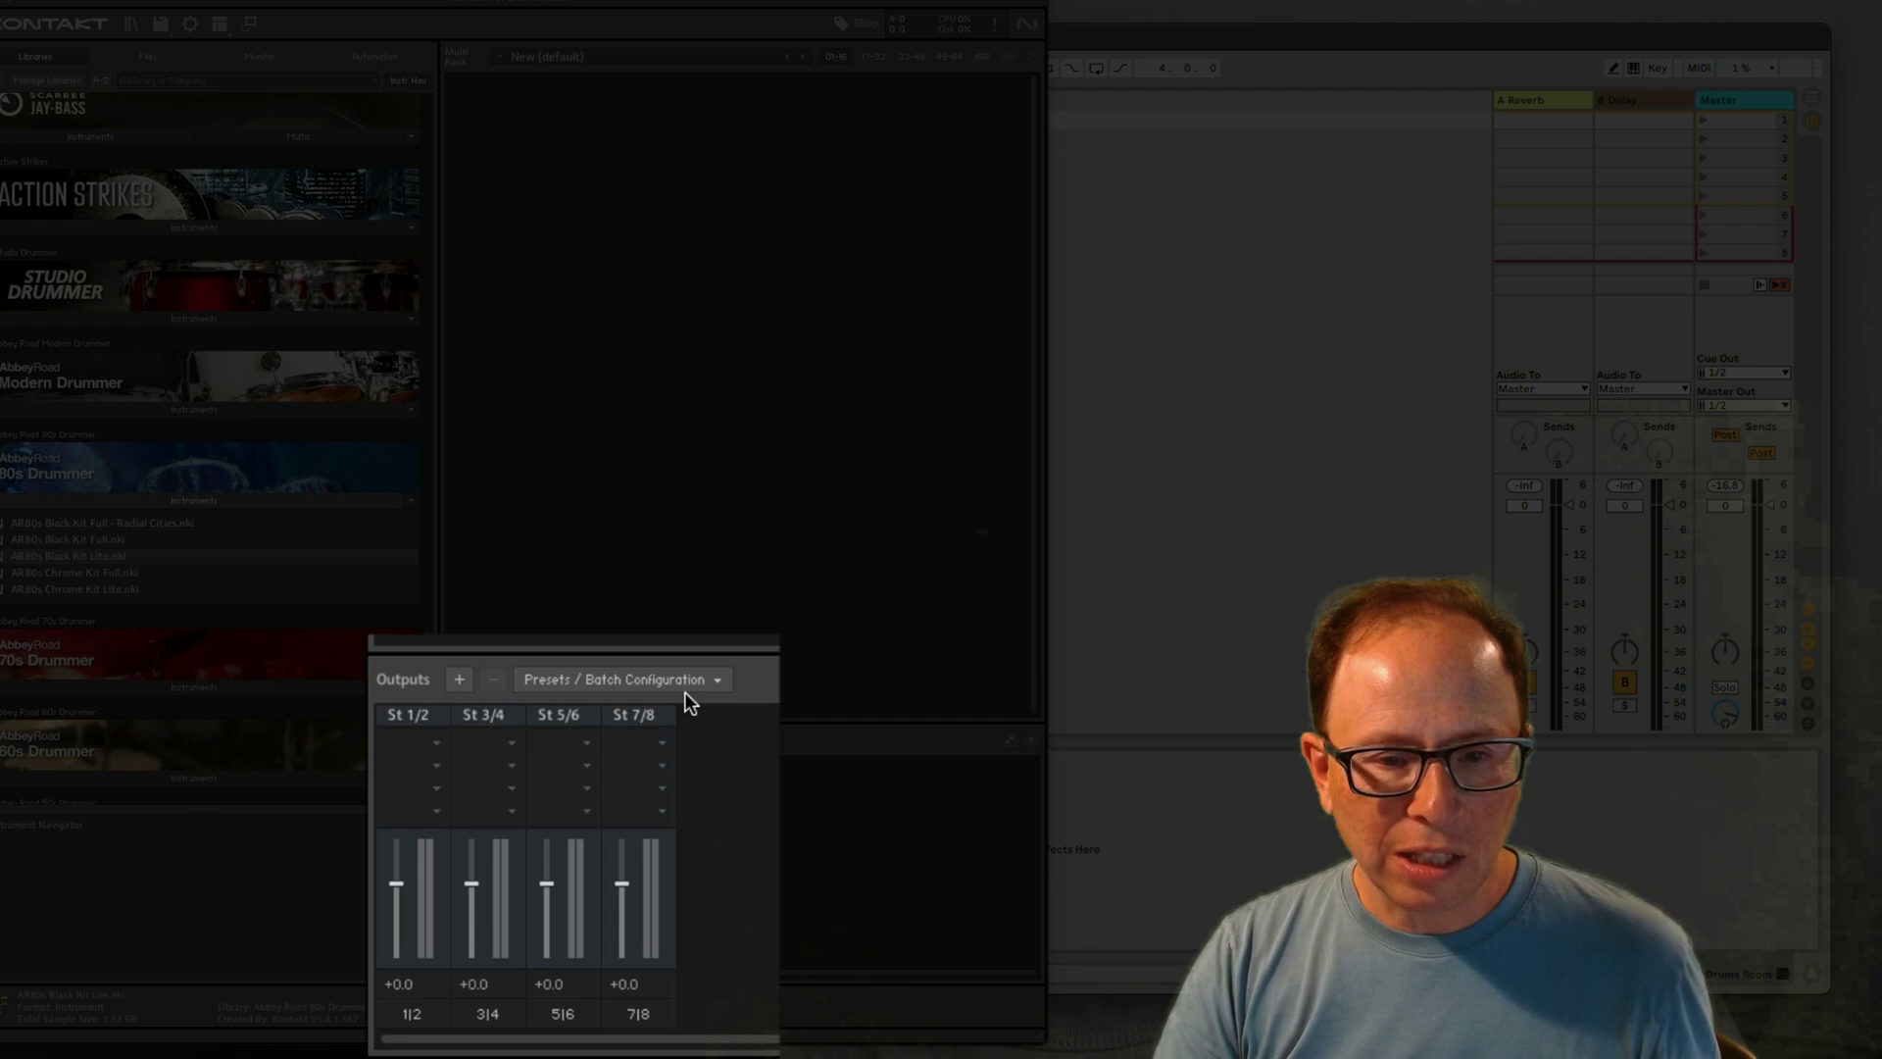
pyautogui.click(716, 681)
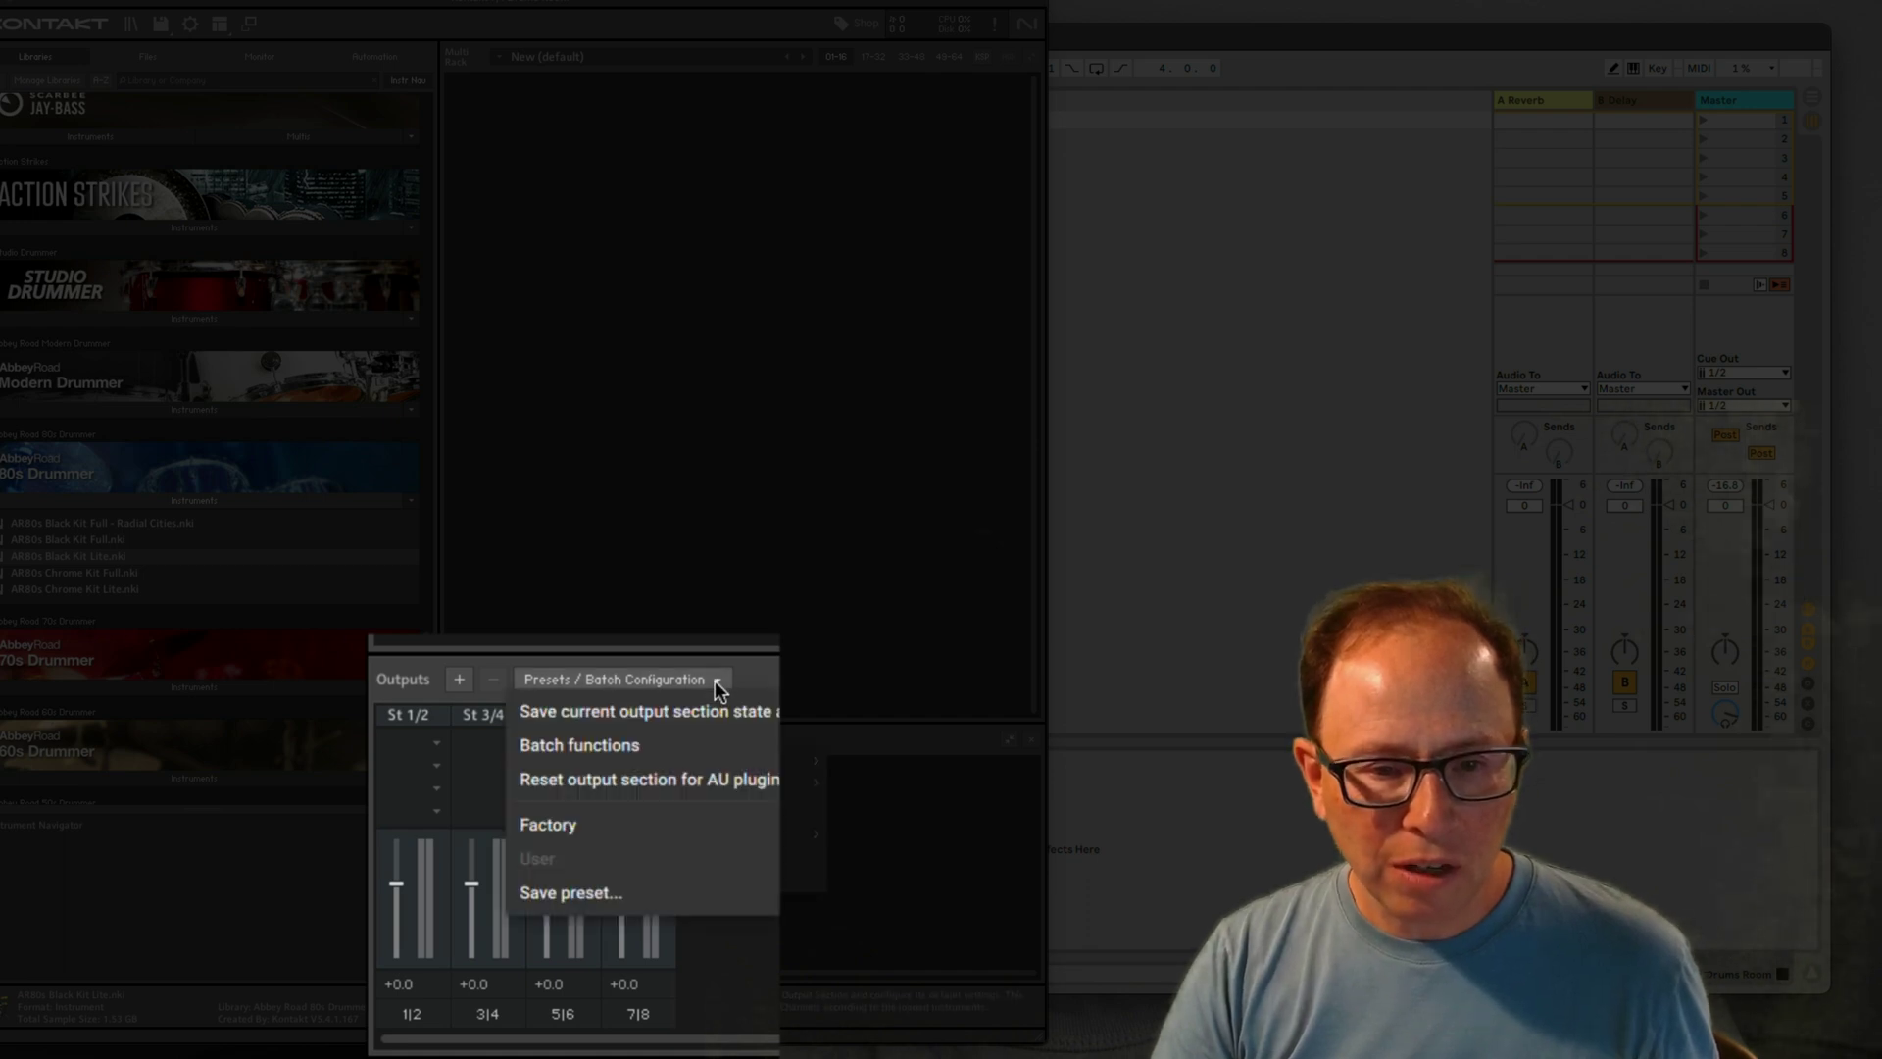
pyautogui.moveTo(723, 824)
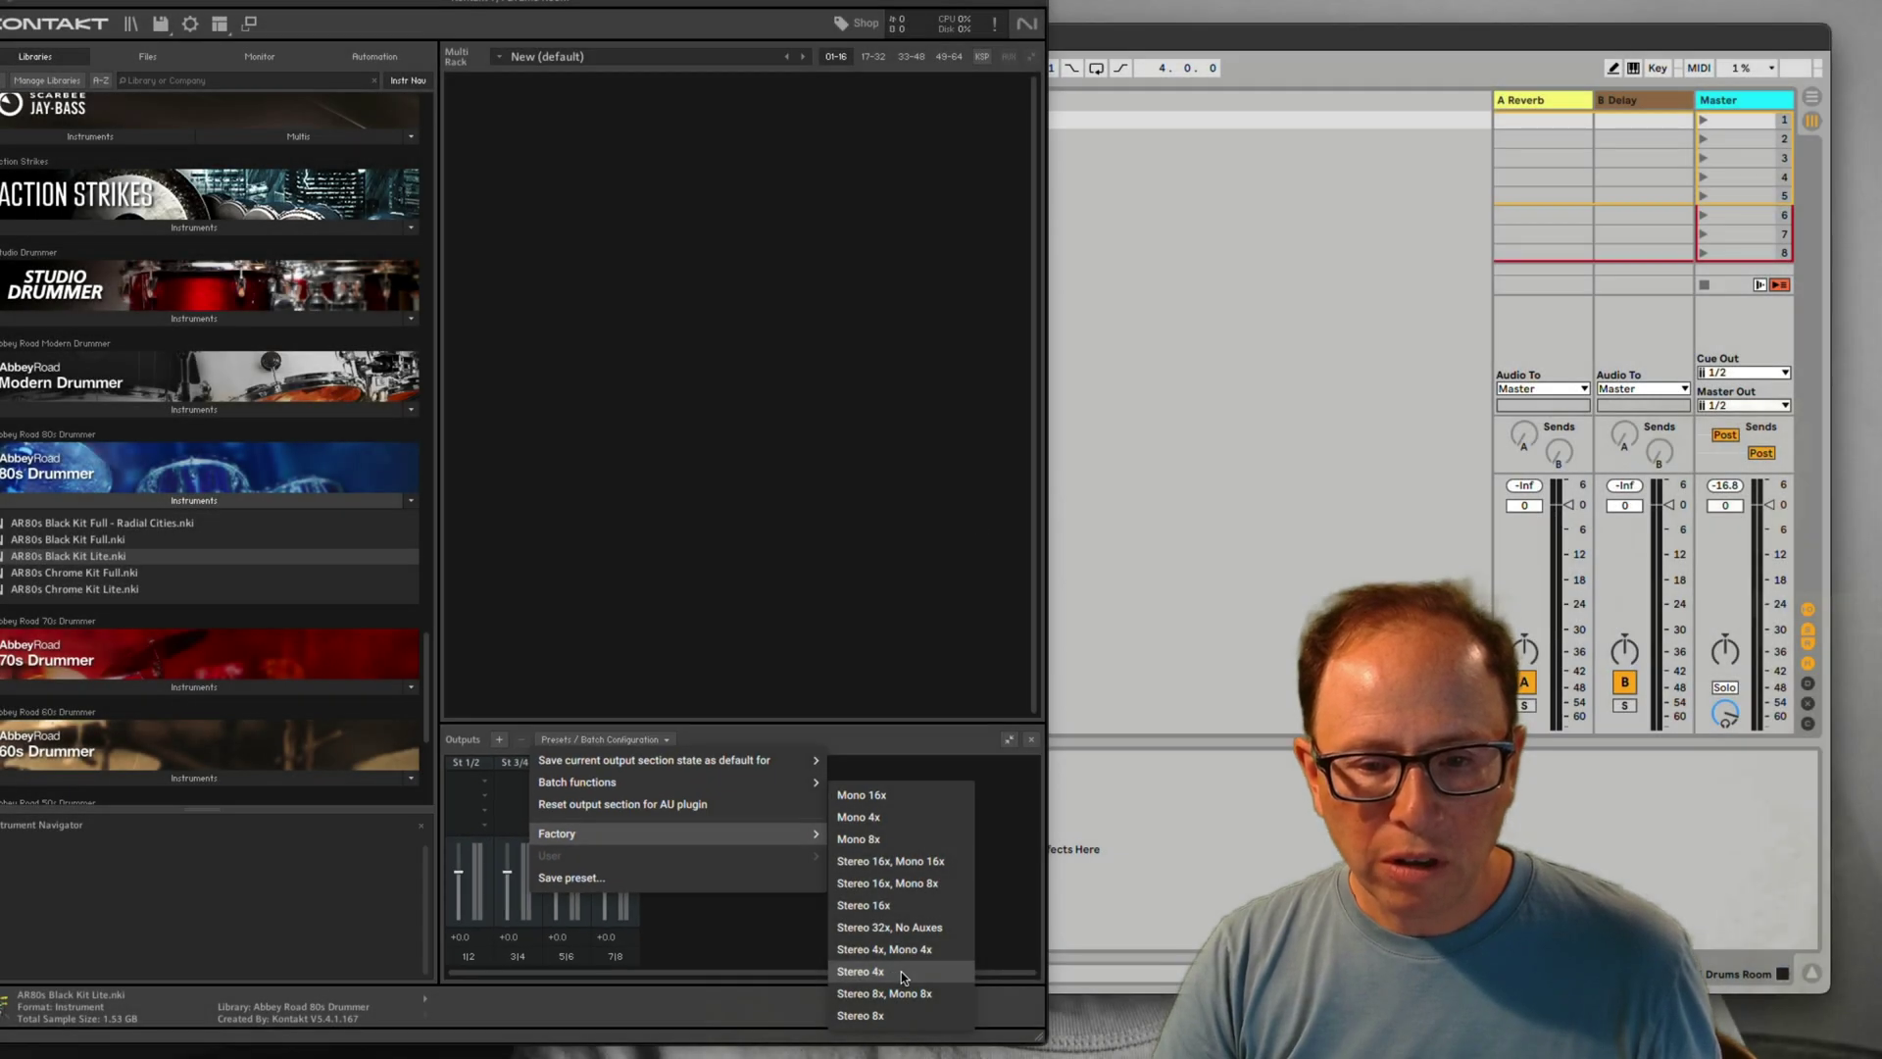
pyautogui.click(902, 973)
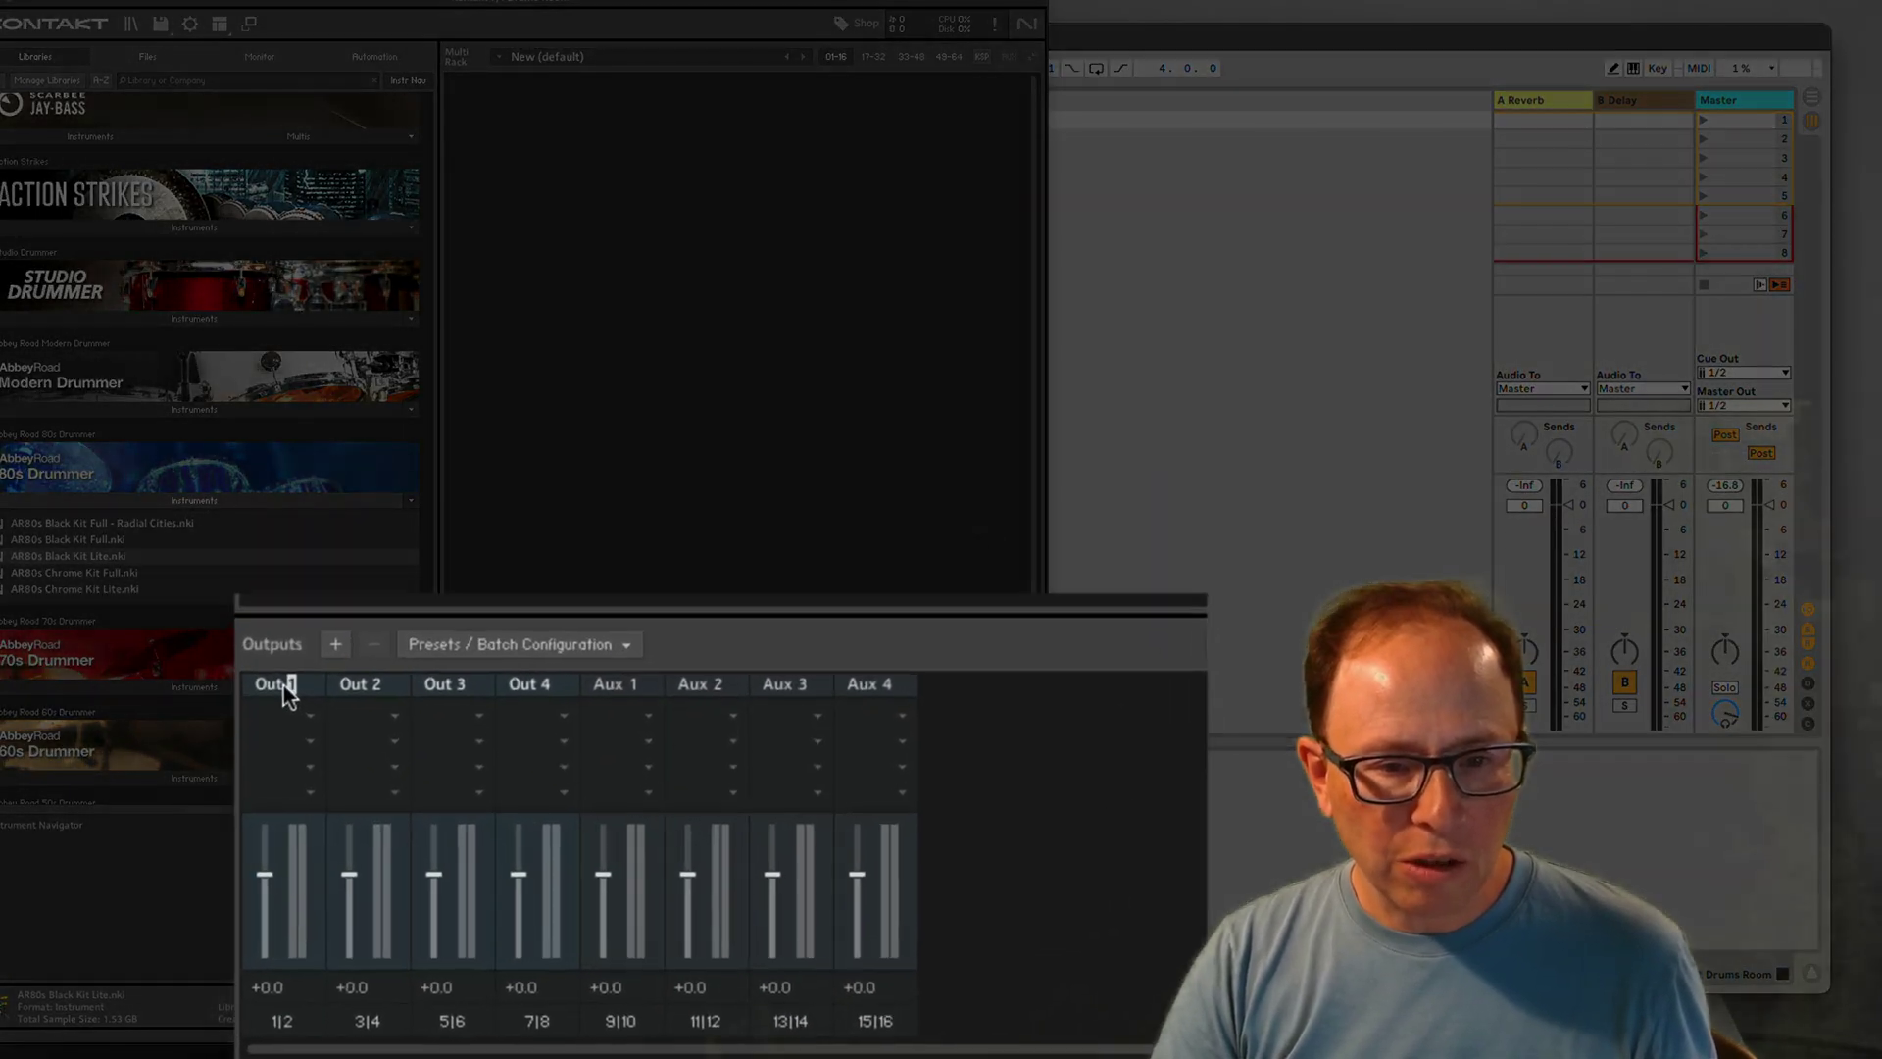
# Rename Kontakt's first three output channels Drums Room, Kick and Snare
pyautogui.doubleClick(418, 733)
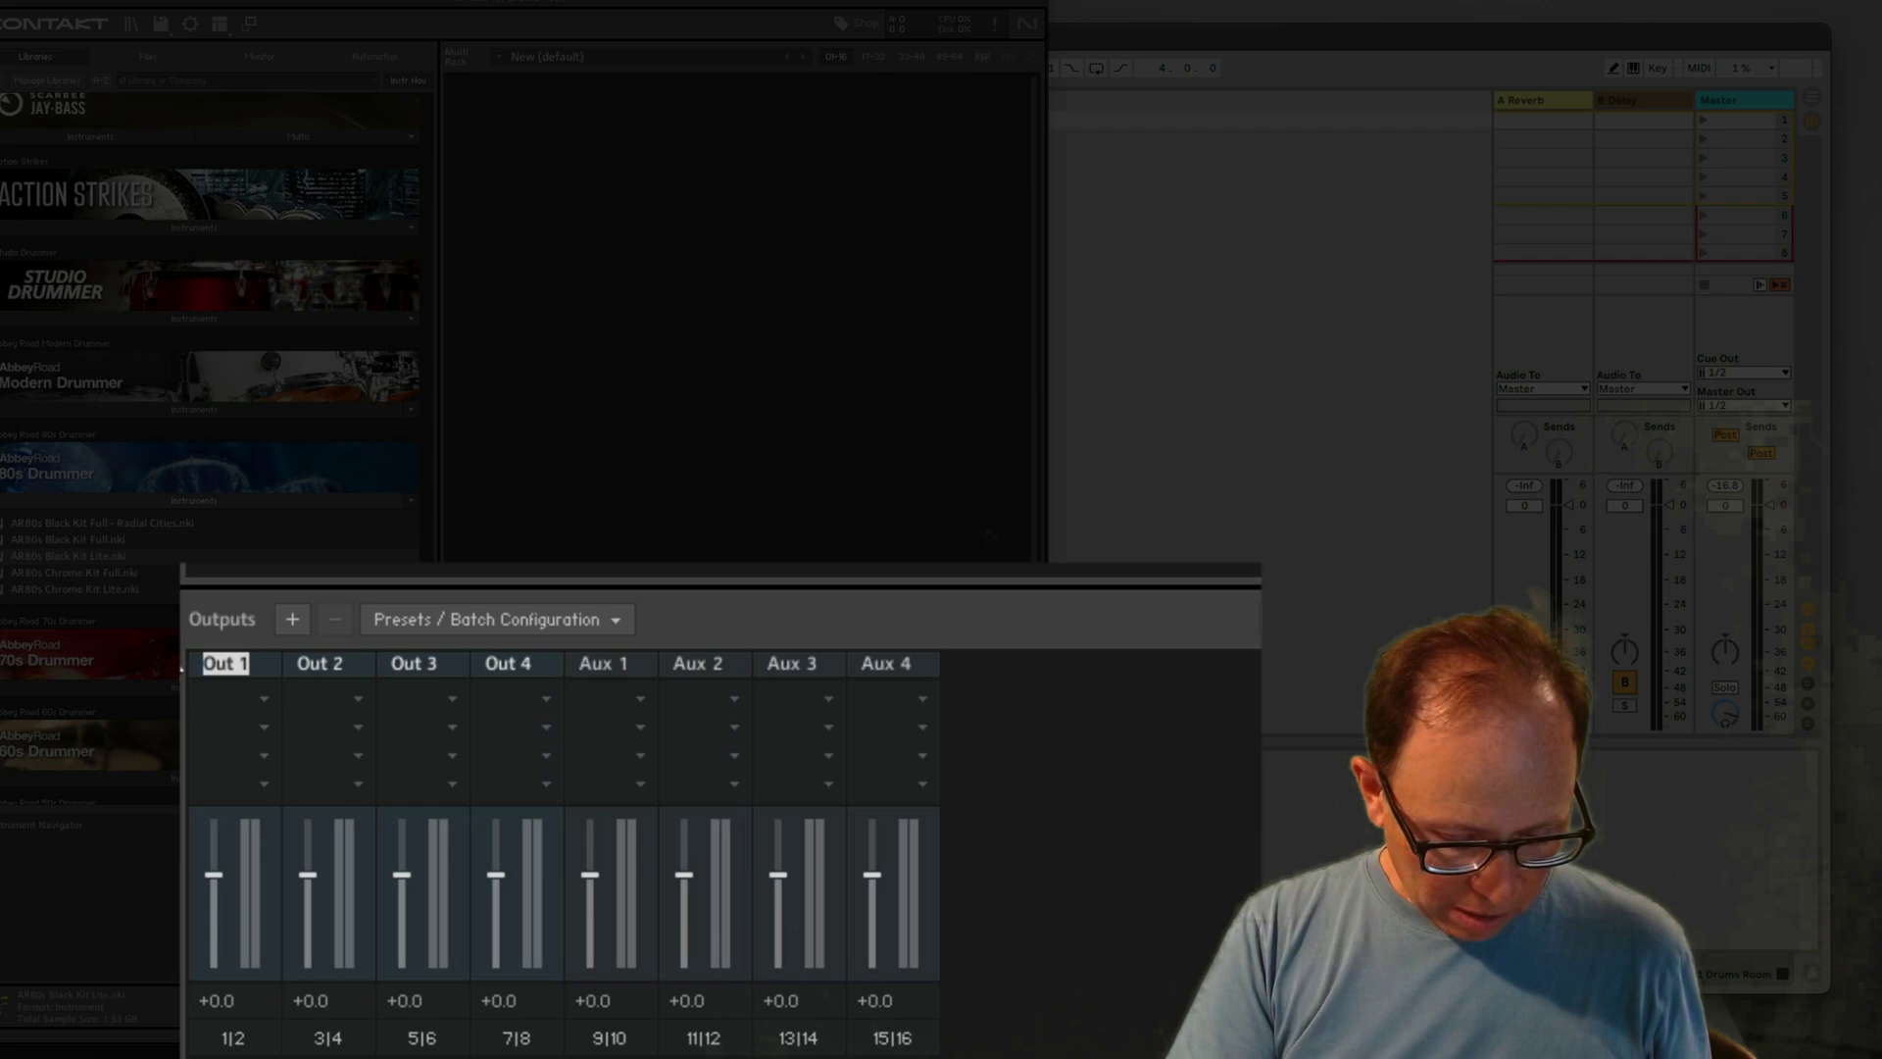
pyautogui.write('Drums')
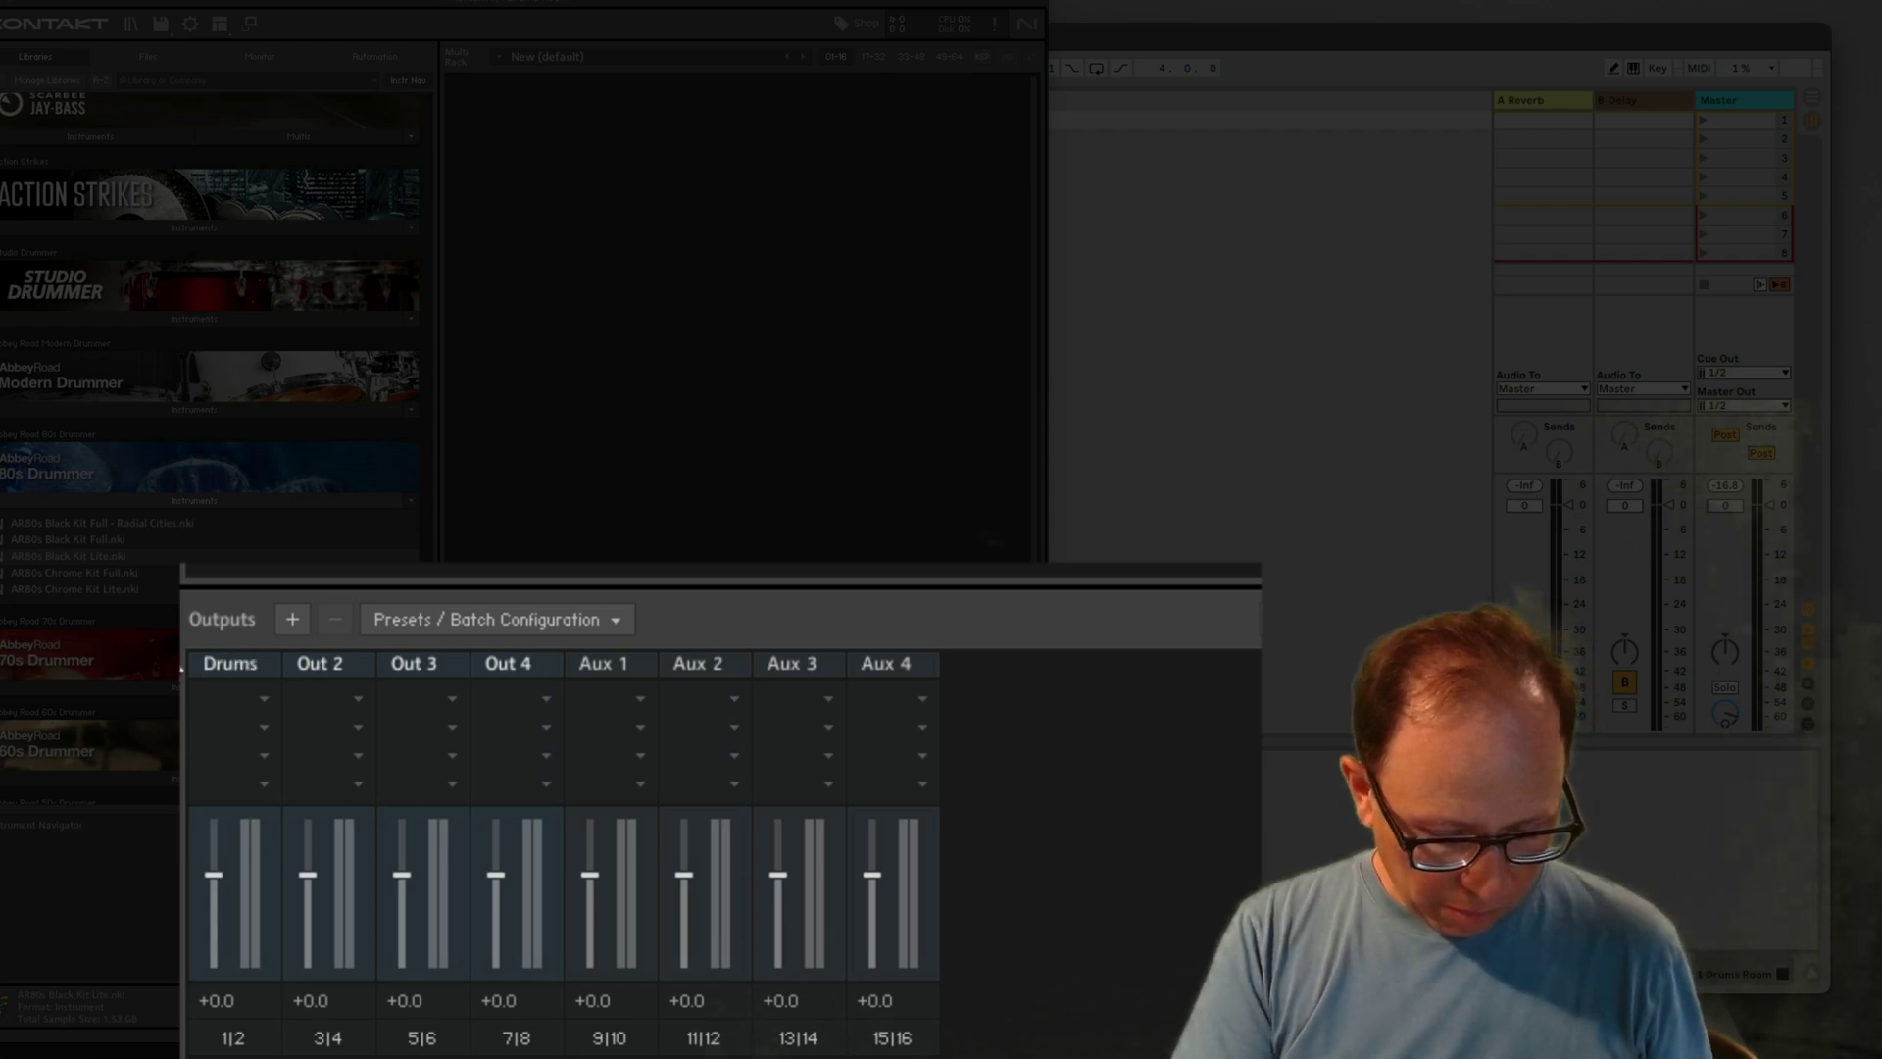
pyautogui.write(' Room')
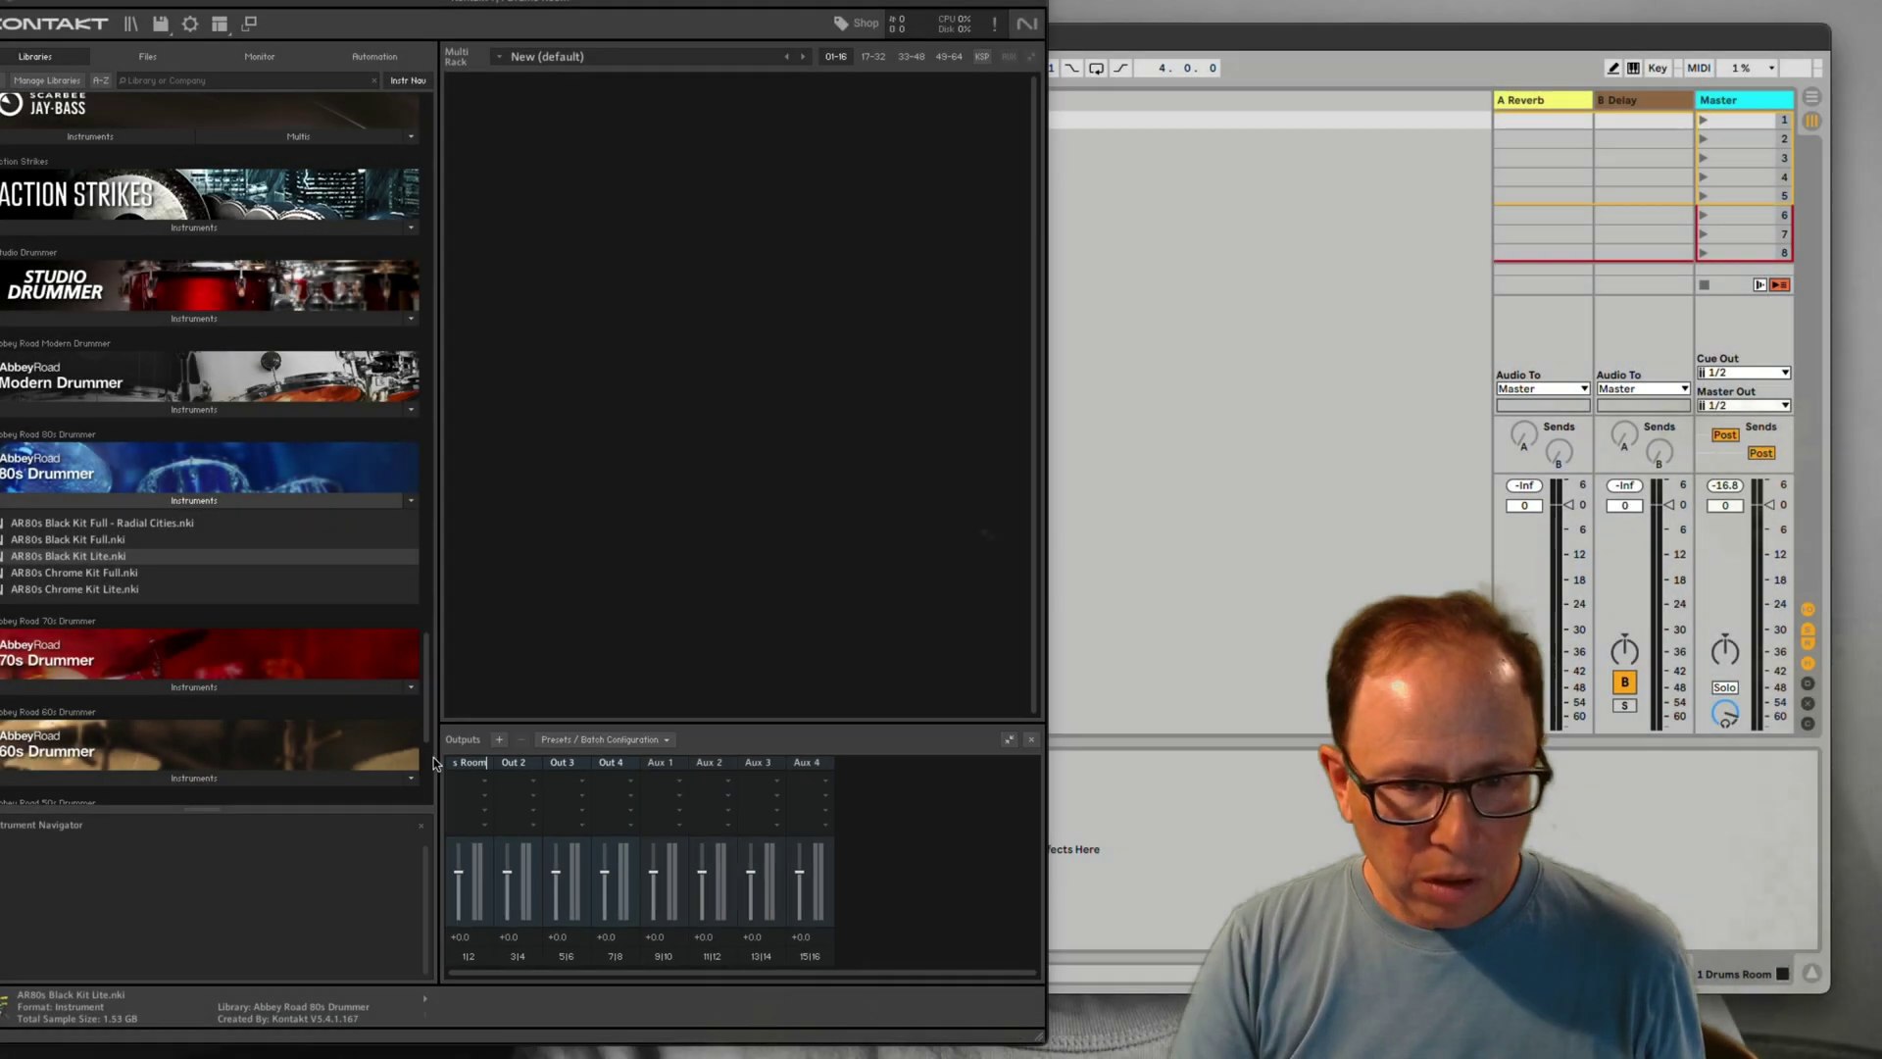
pyautogui.press('Return')
pyautogui.doubleClick(539, 826)
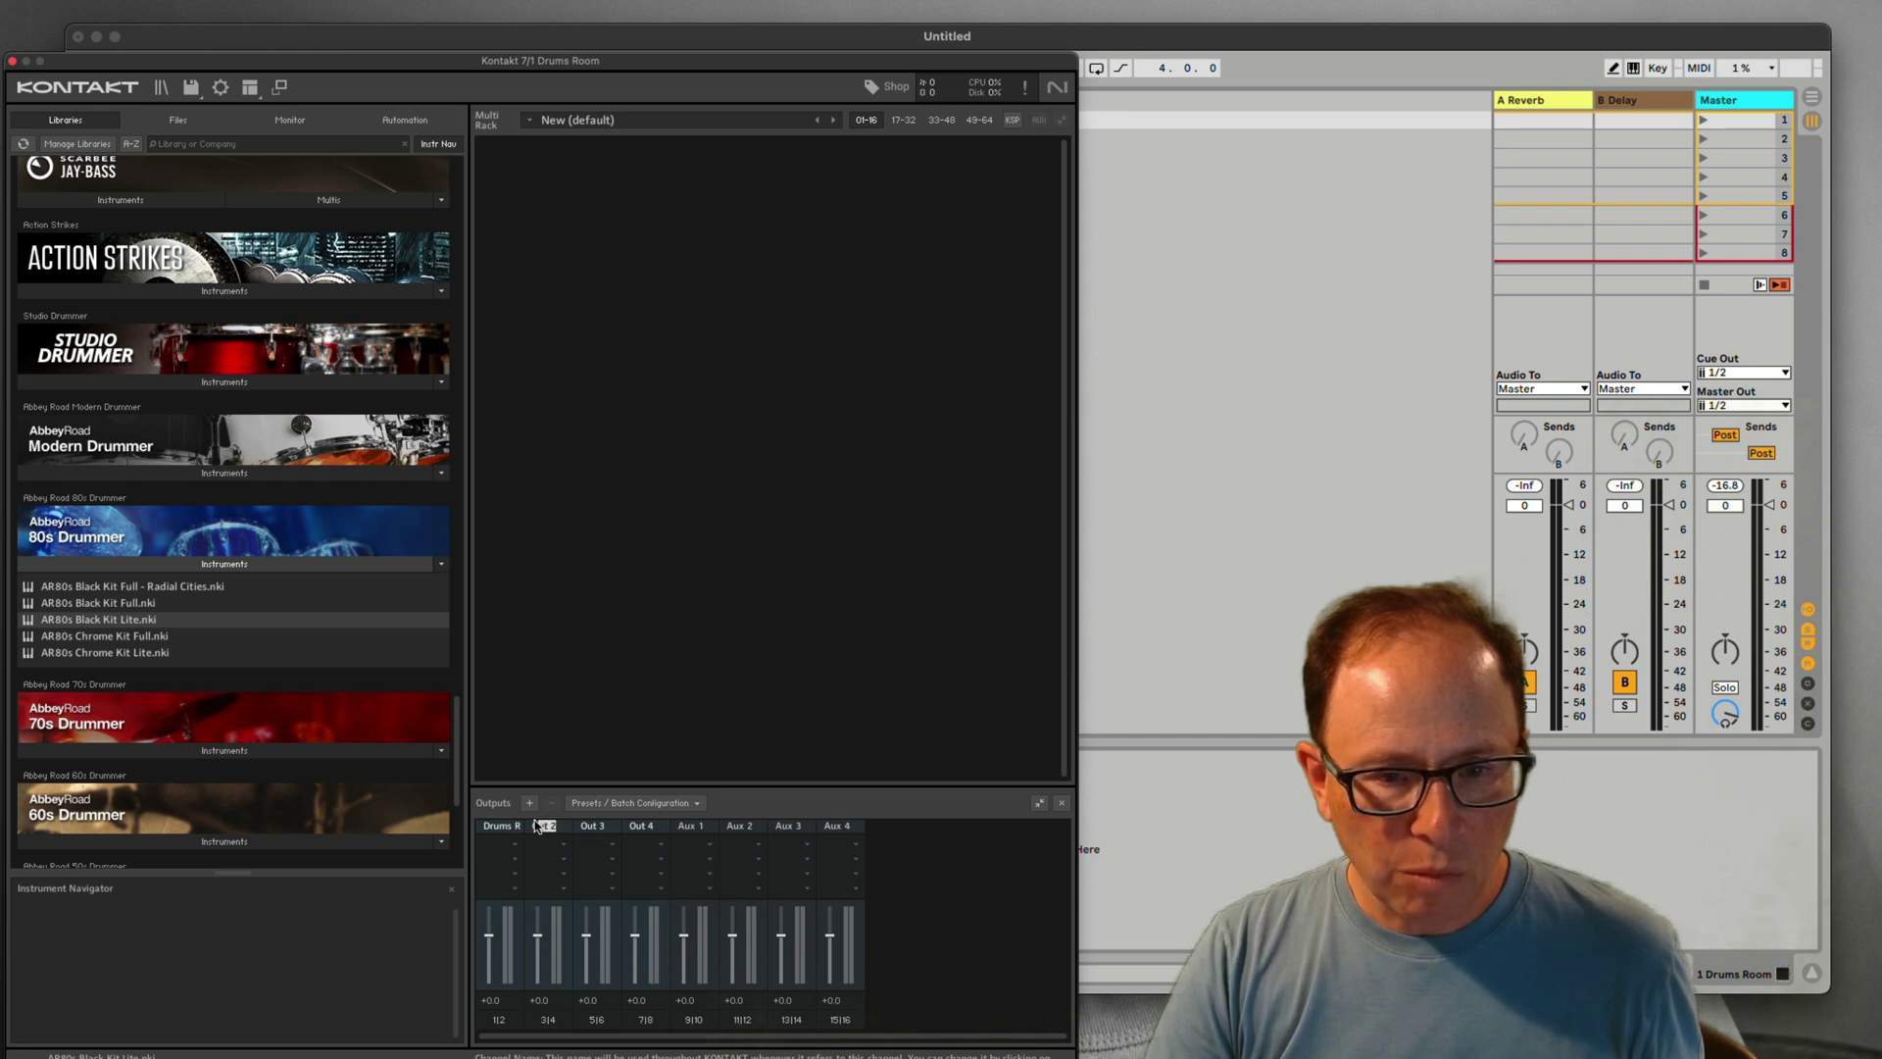
pyautogui.write('Kick')
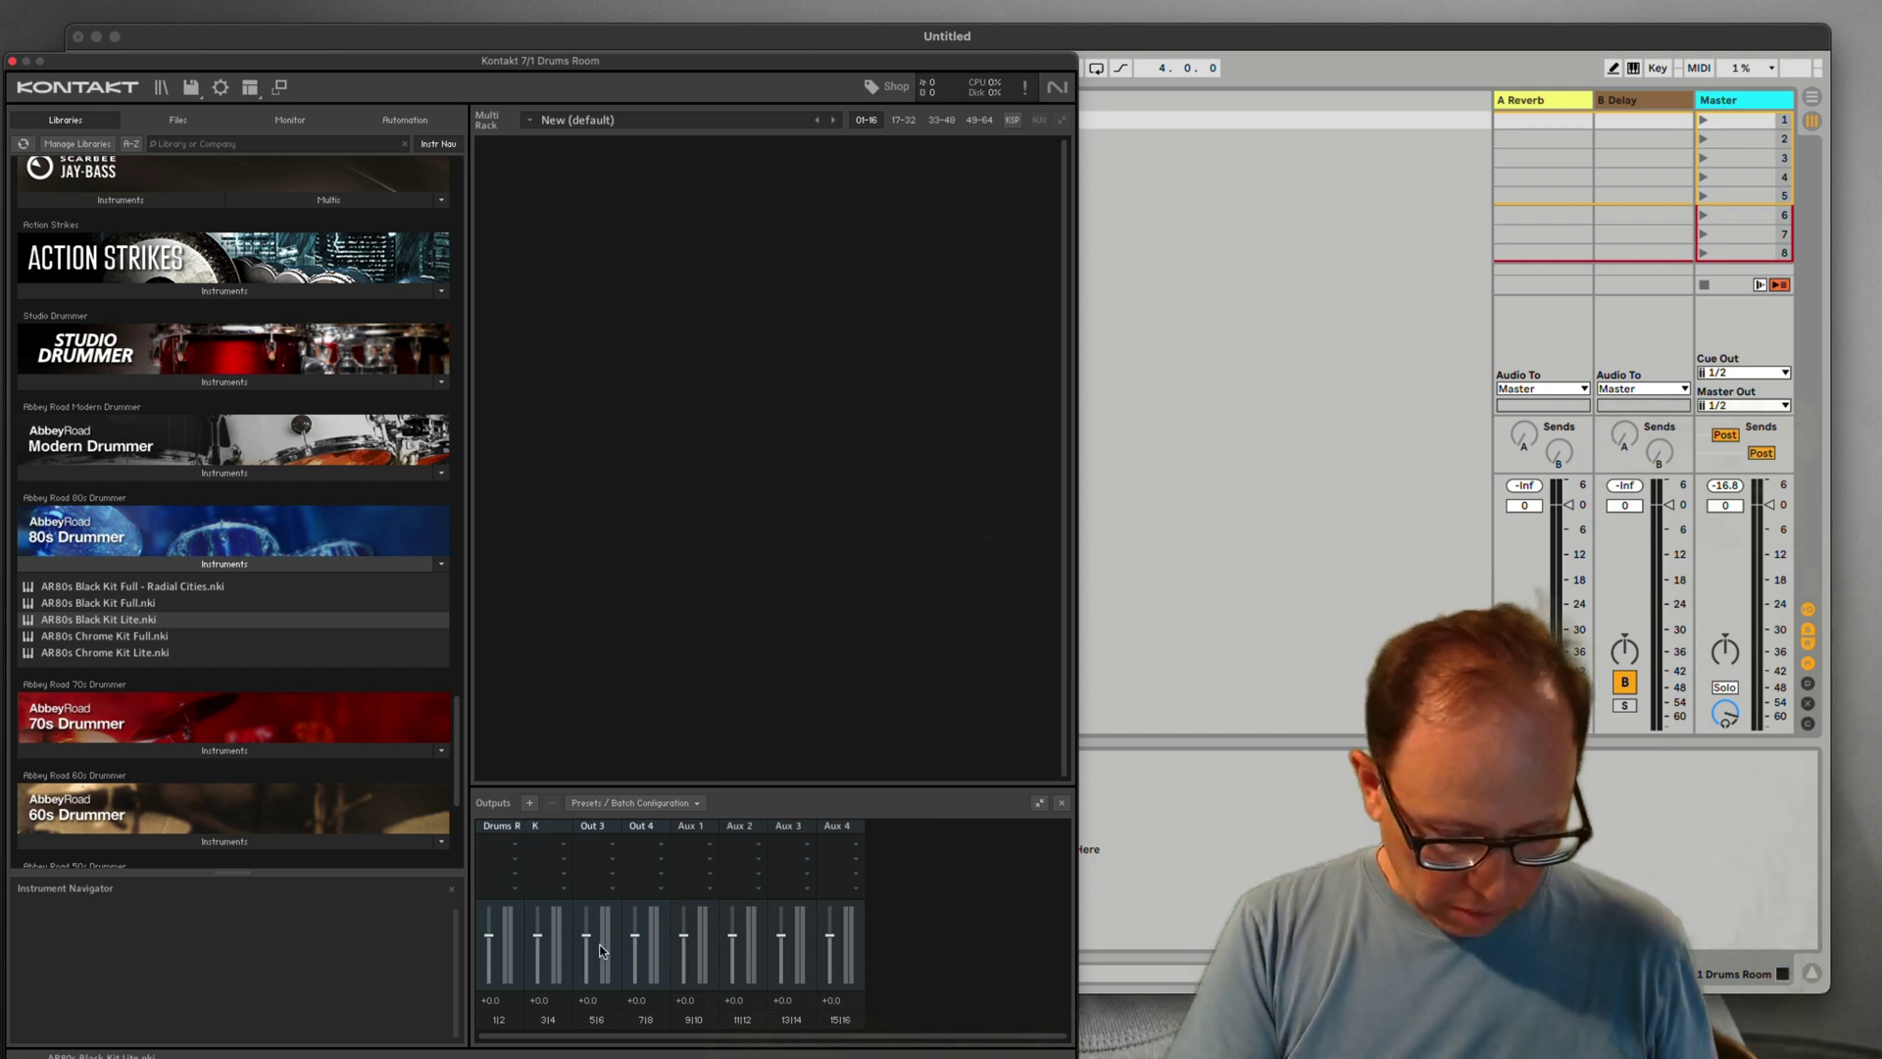
pyautogui.doubleClick(608, 830)
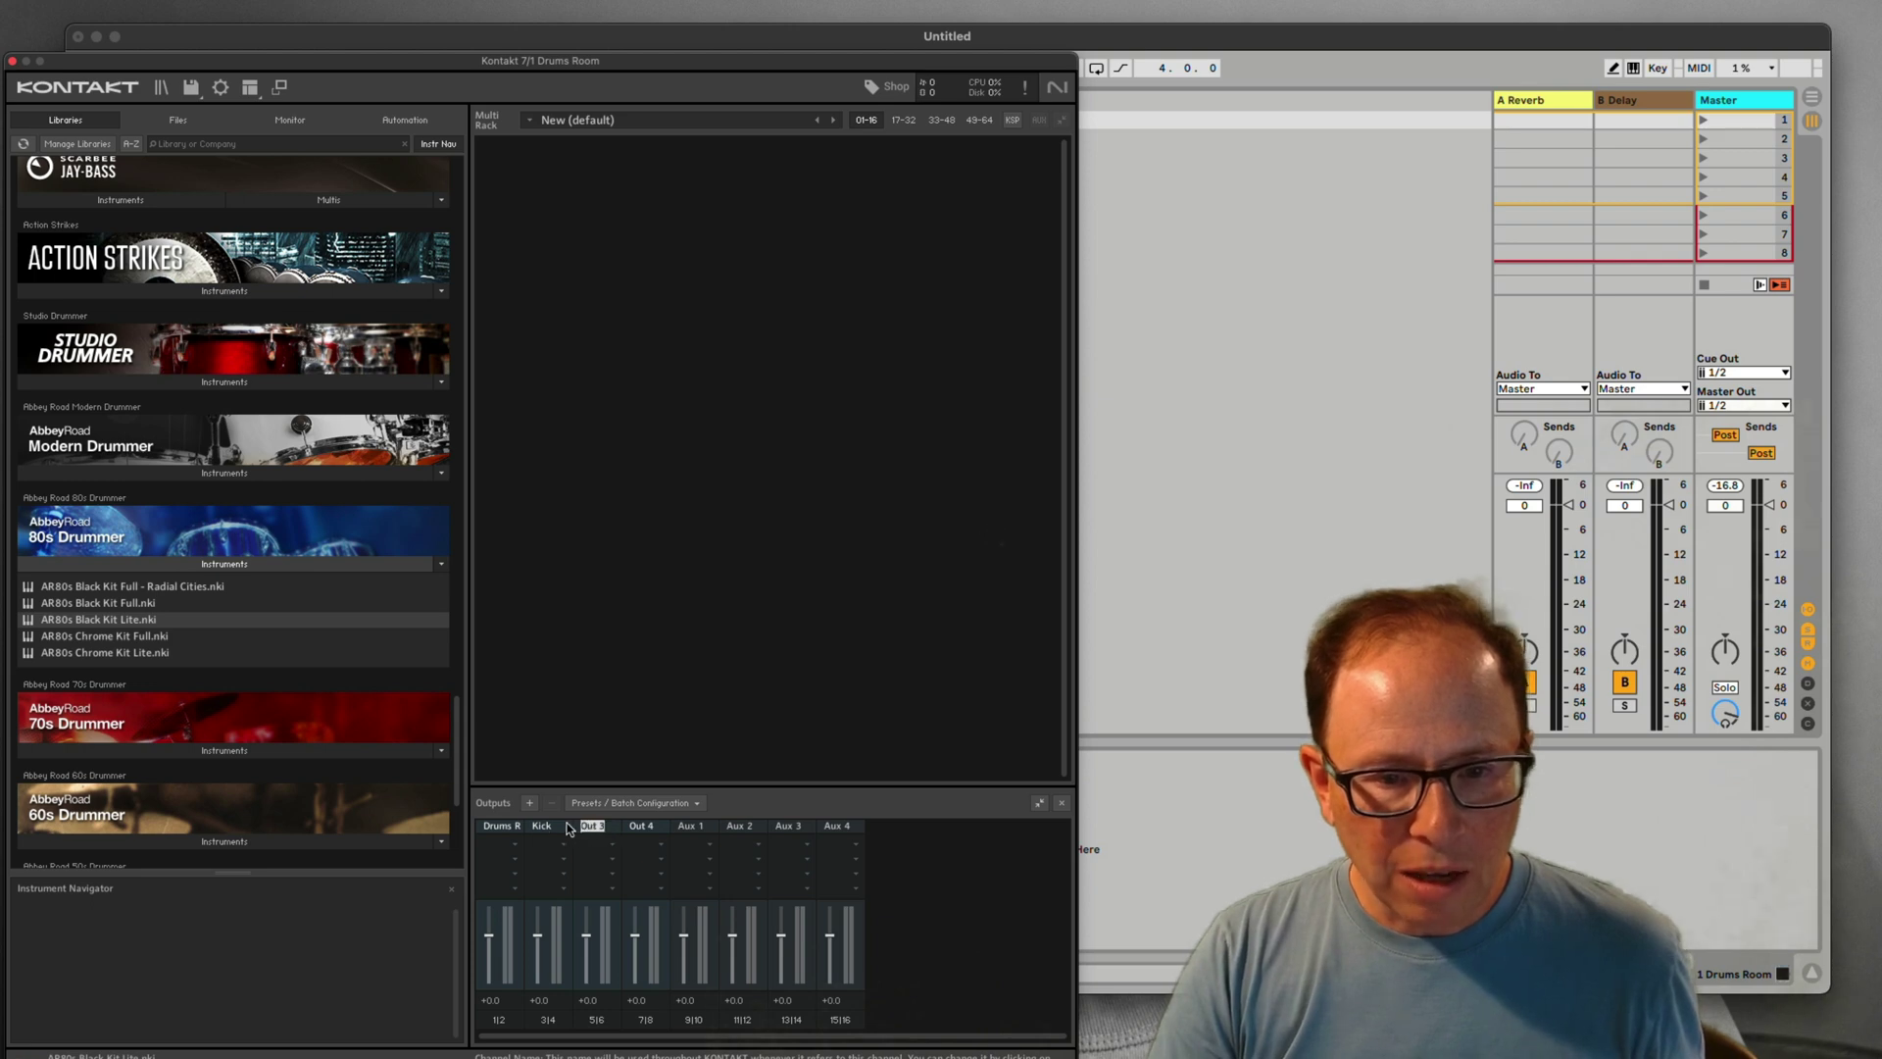
pyautogui.write('Snare')
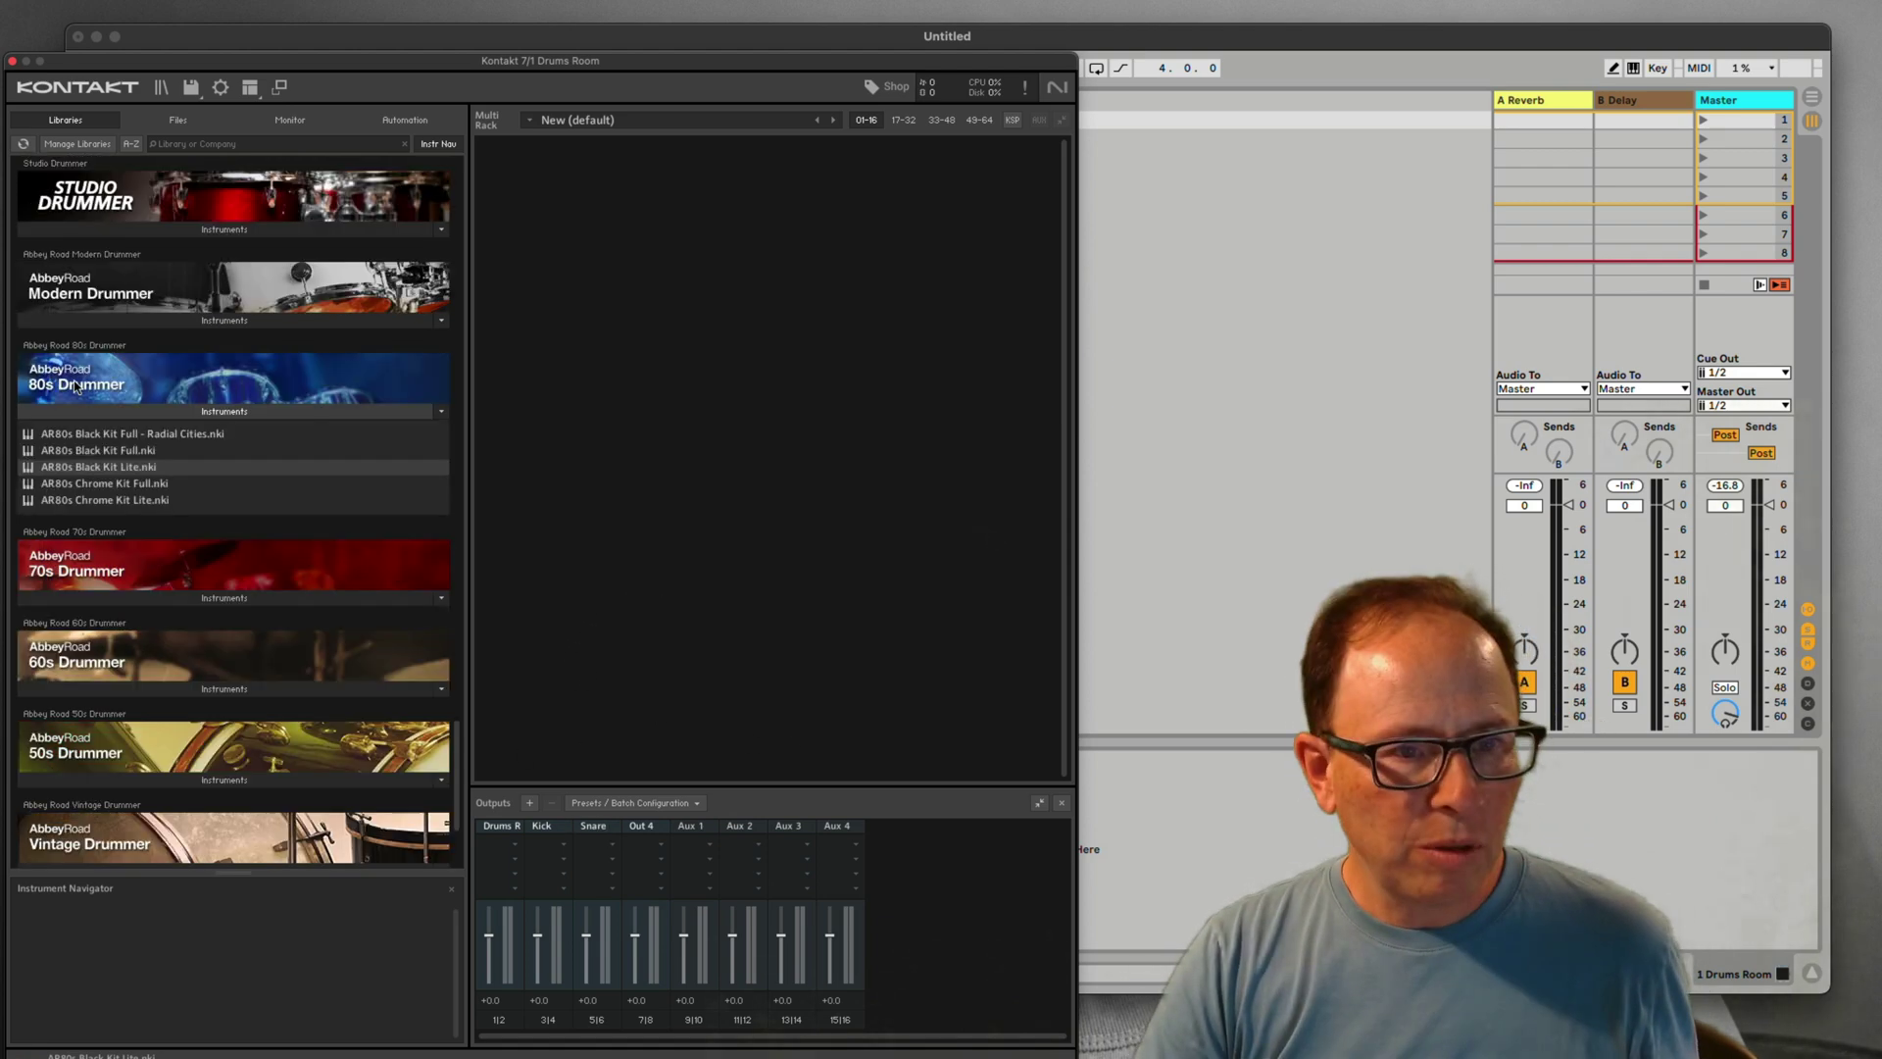
# Drag AR80s Black Kit Lite.nki from the Libraries list into the empty Multi Rack
pyautogui.scroll(-3, 159, 392)
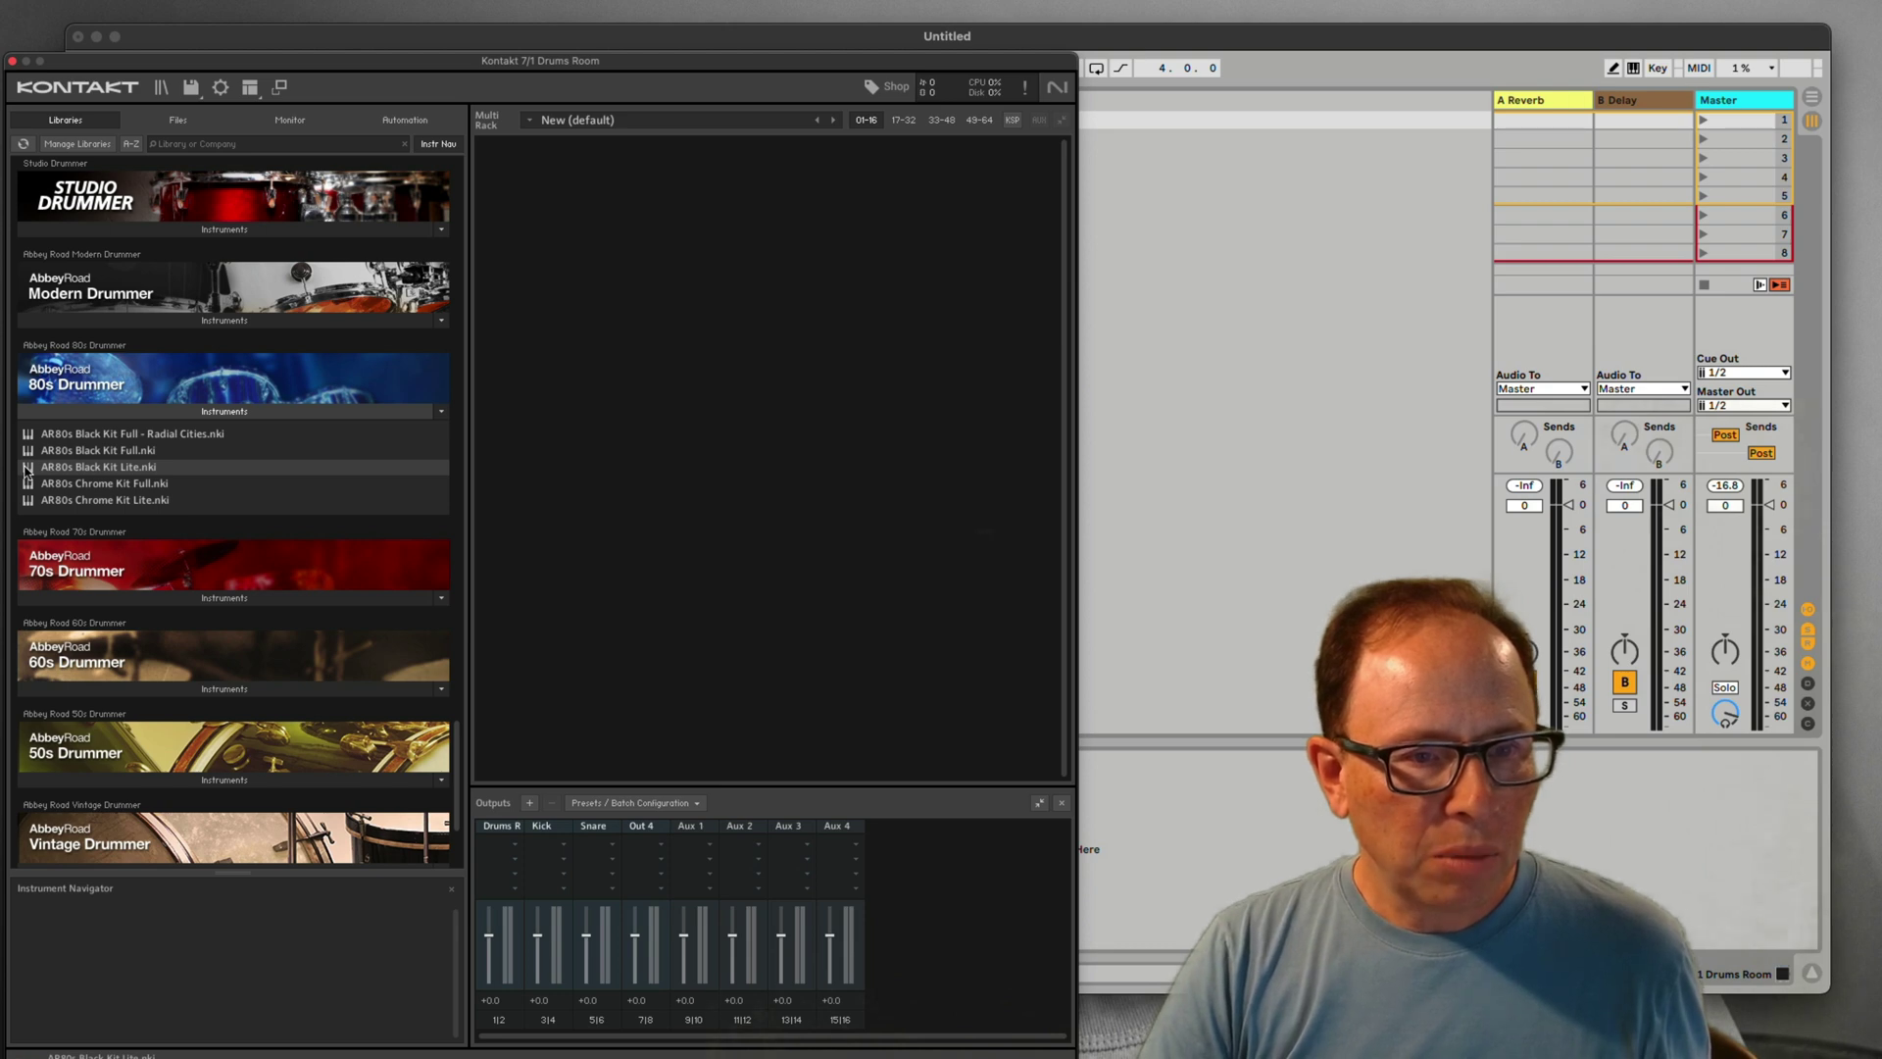
pyautogui.moveTo(26, 470); pyautogui.dragTo(713, 406)
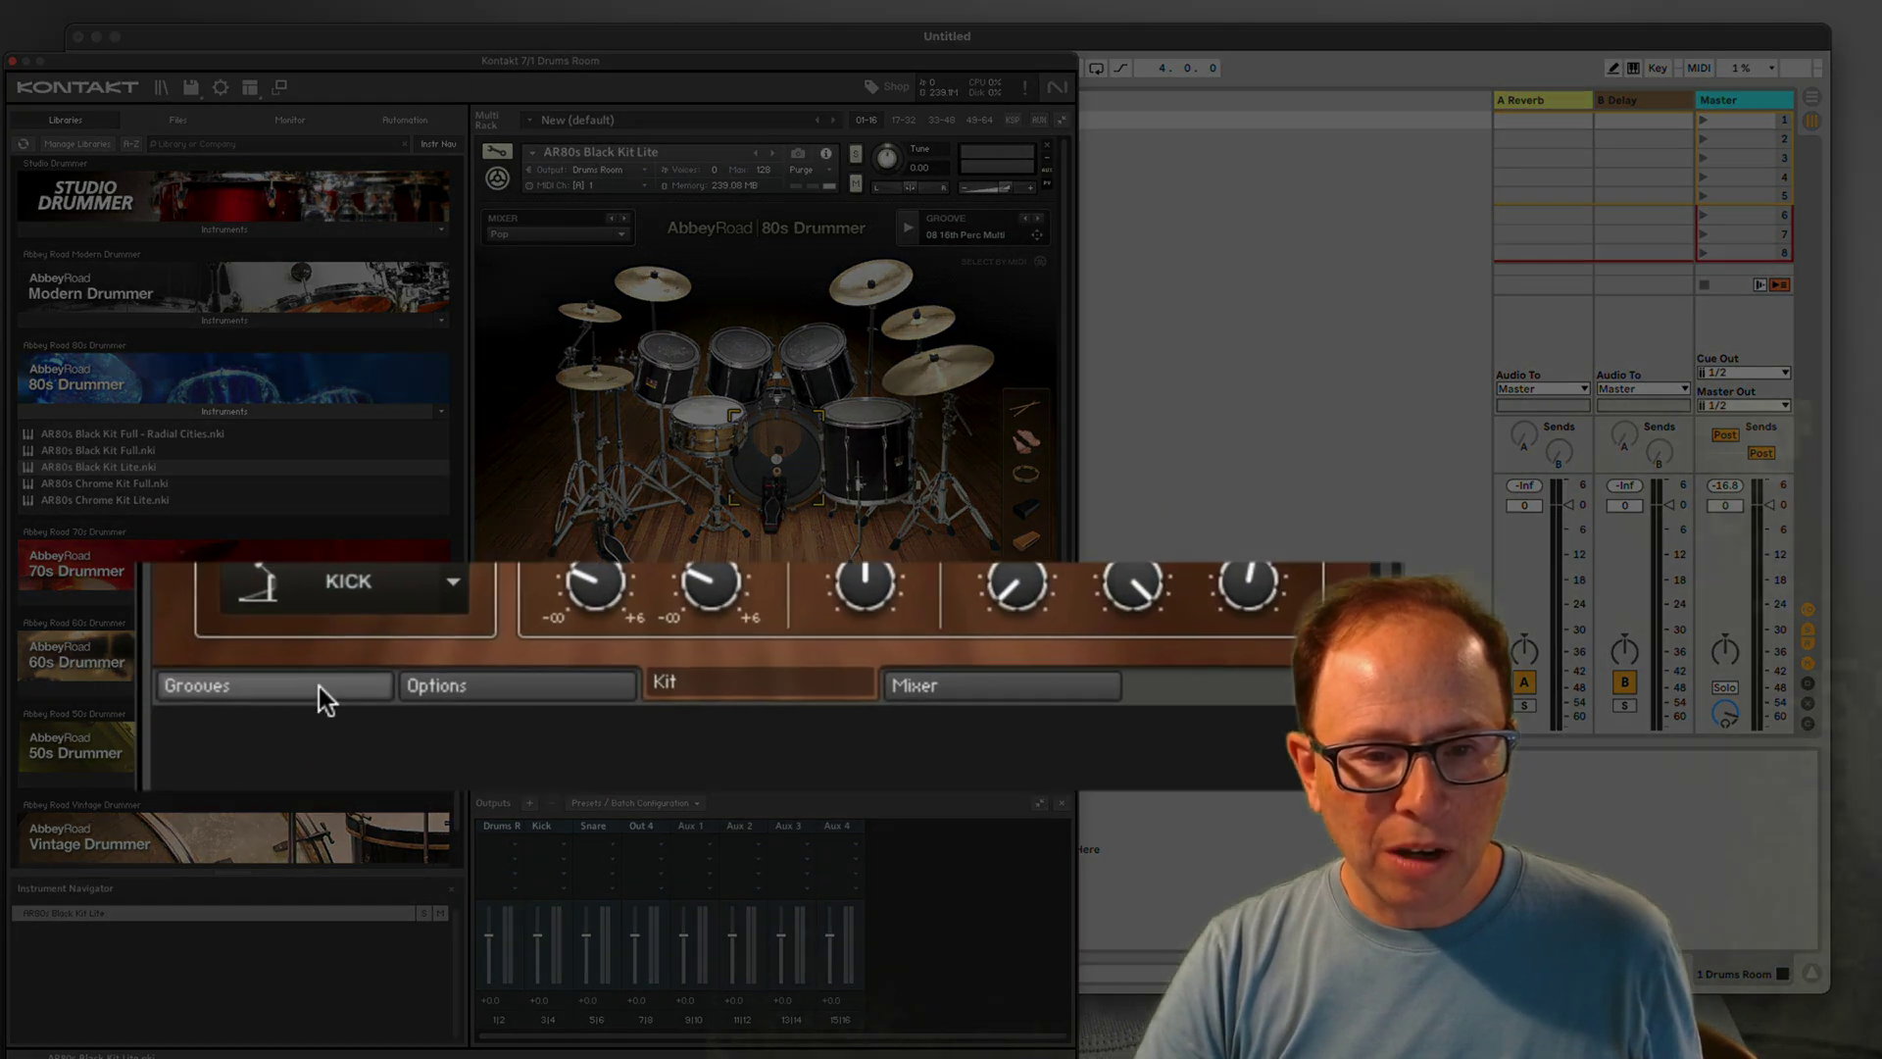
# View the kit's Grooves, Options and Kit pages, end on Mixer, then close the Kontakt window
pyautogui.click(294, 685)
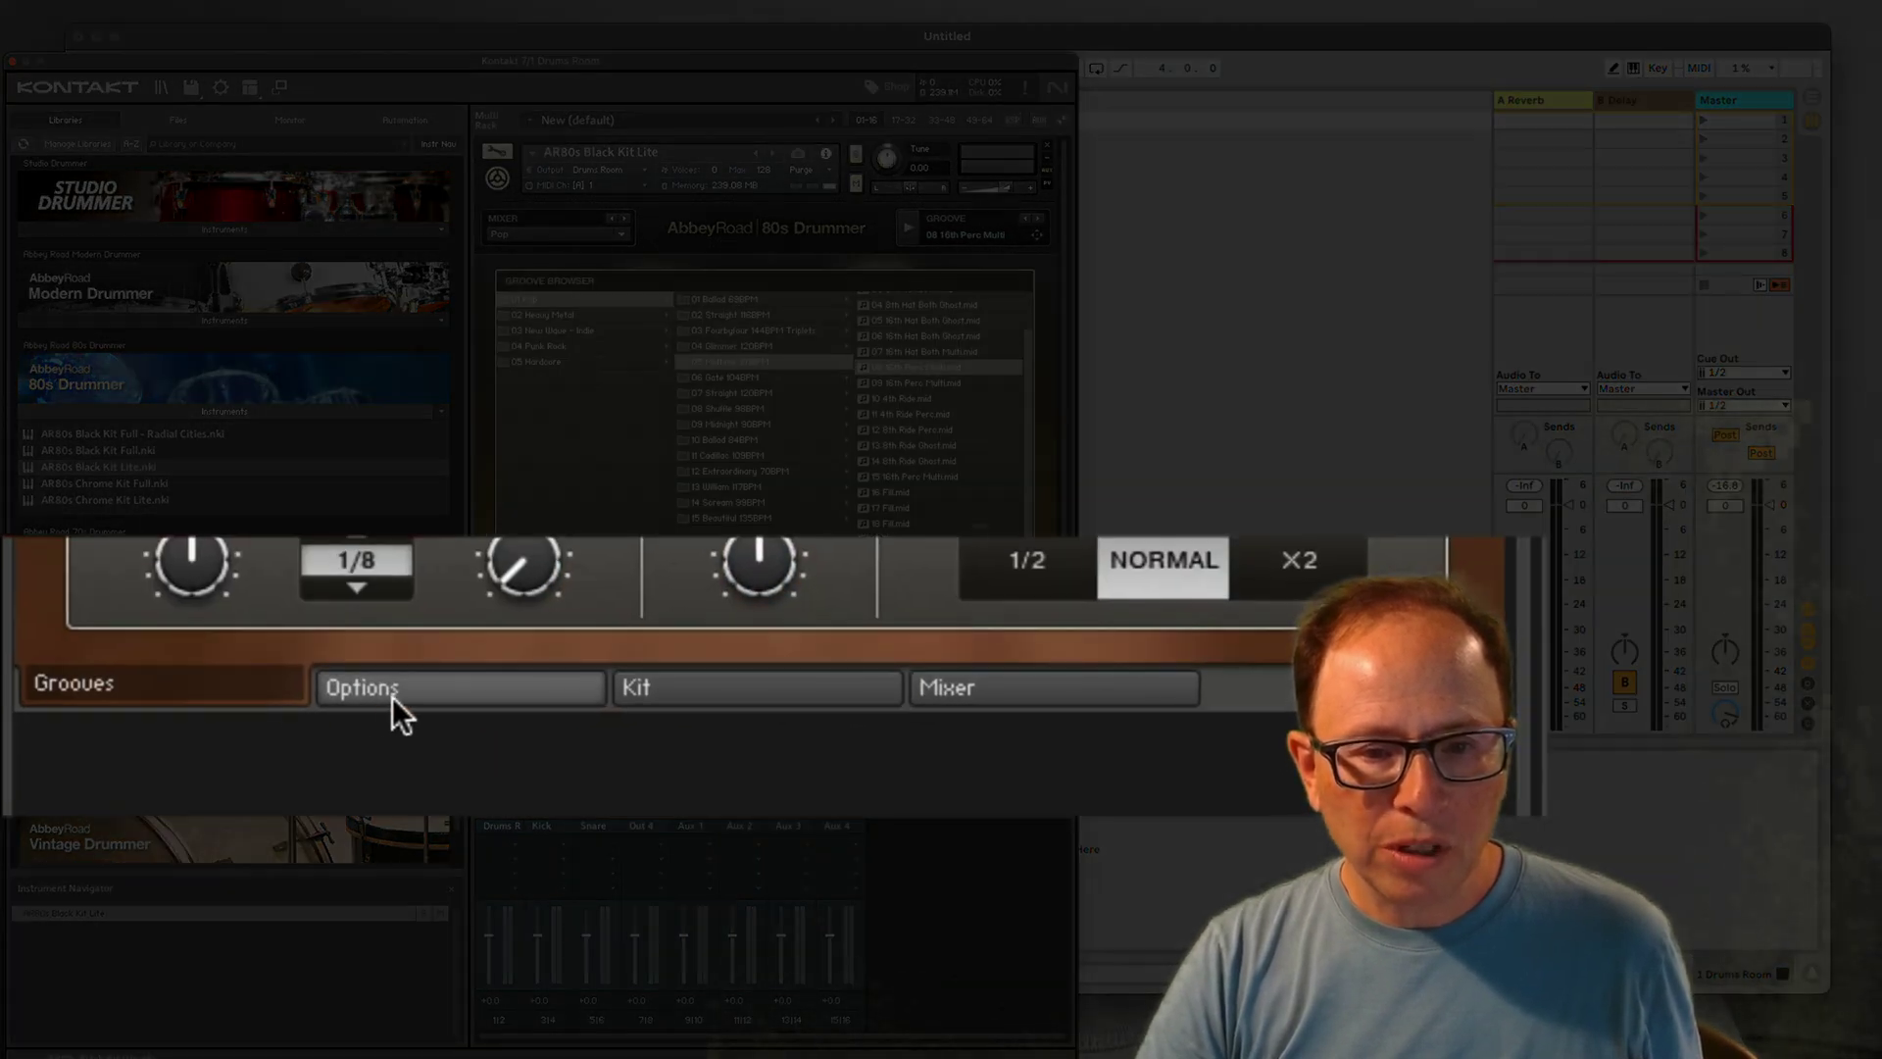
pyautogui.click(392, 697)
pyautogui.click(677, 694)
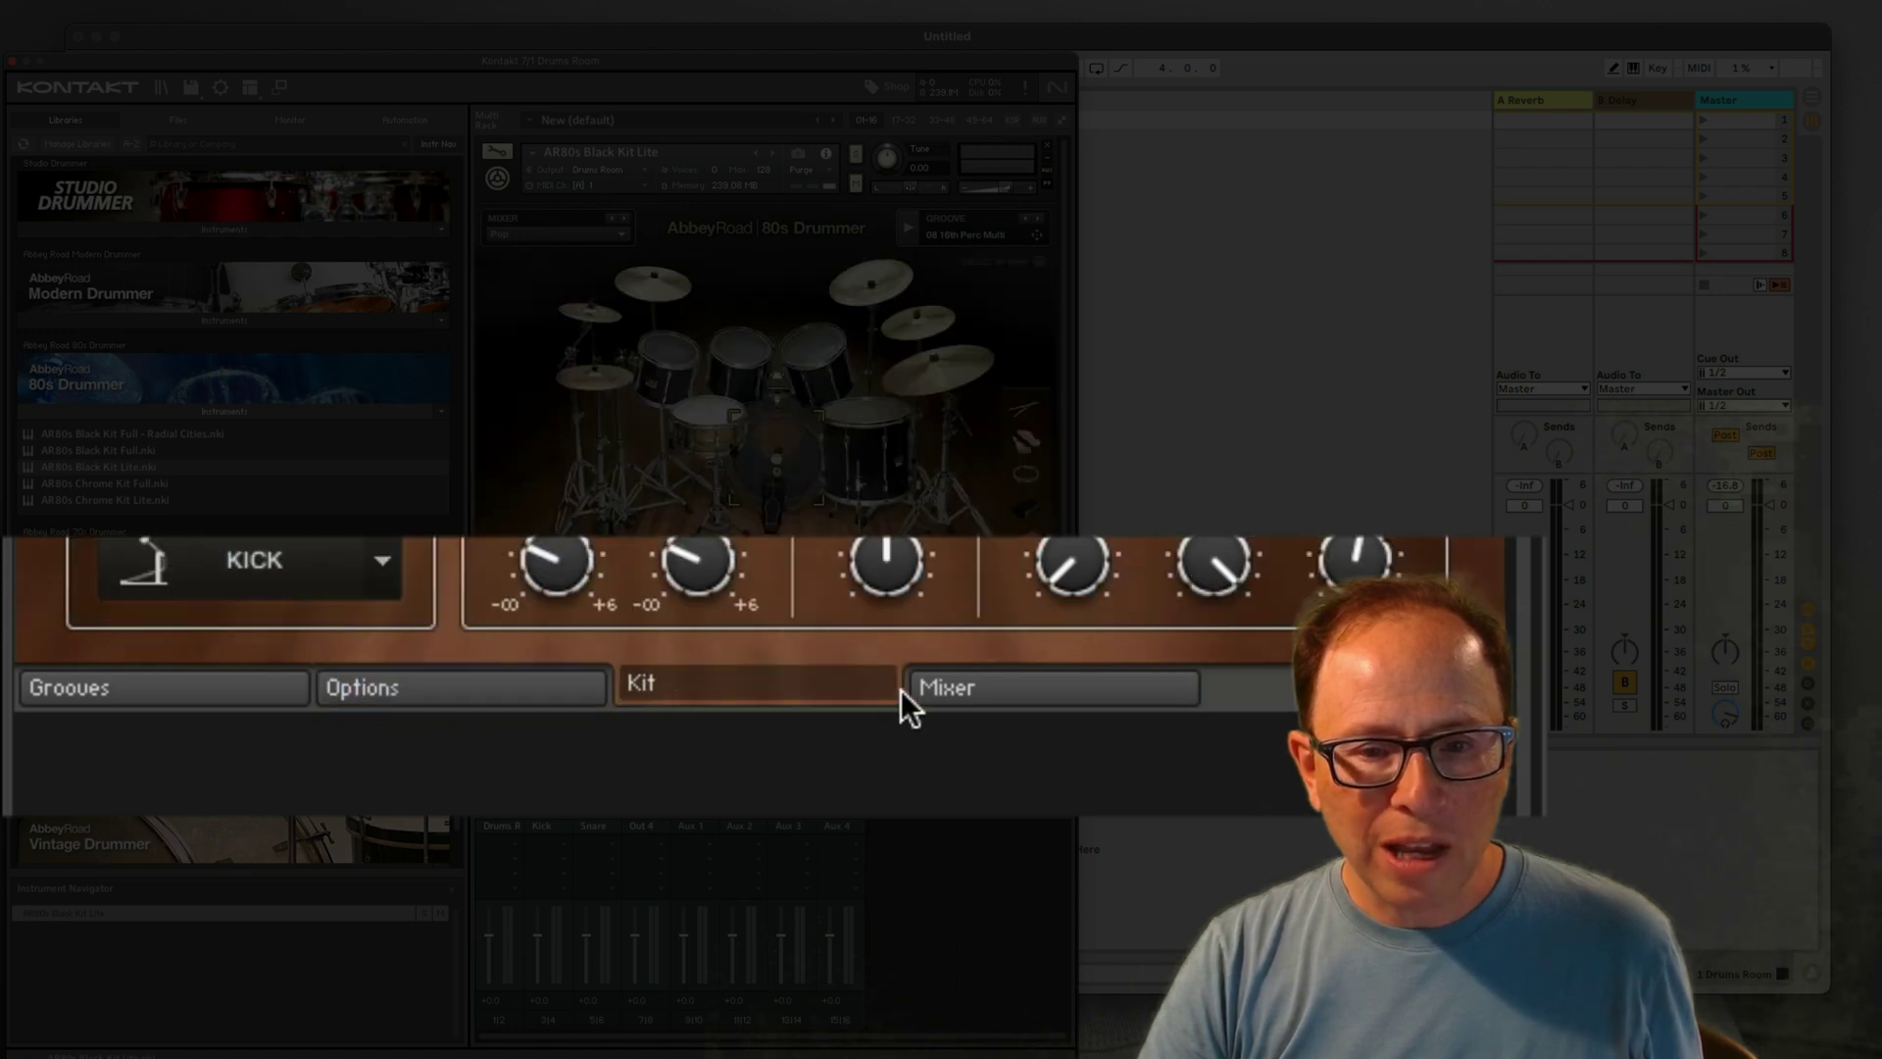
pyautogui.click(1020, 692)
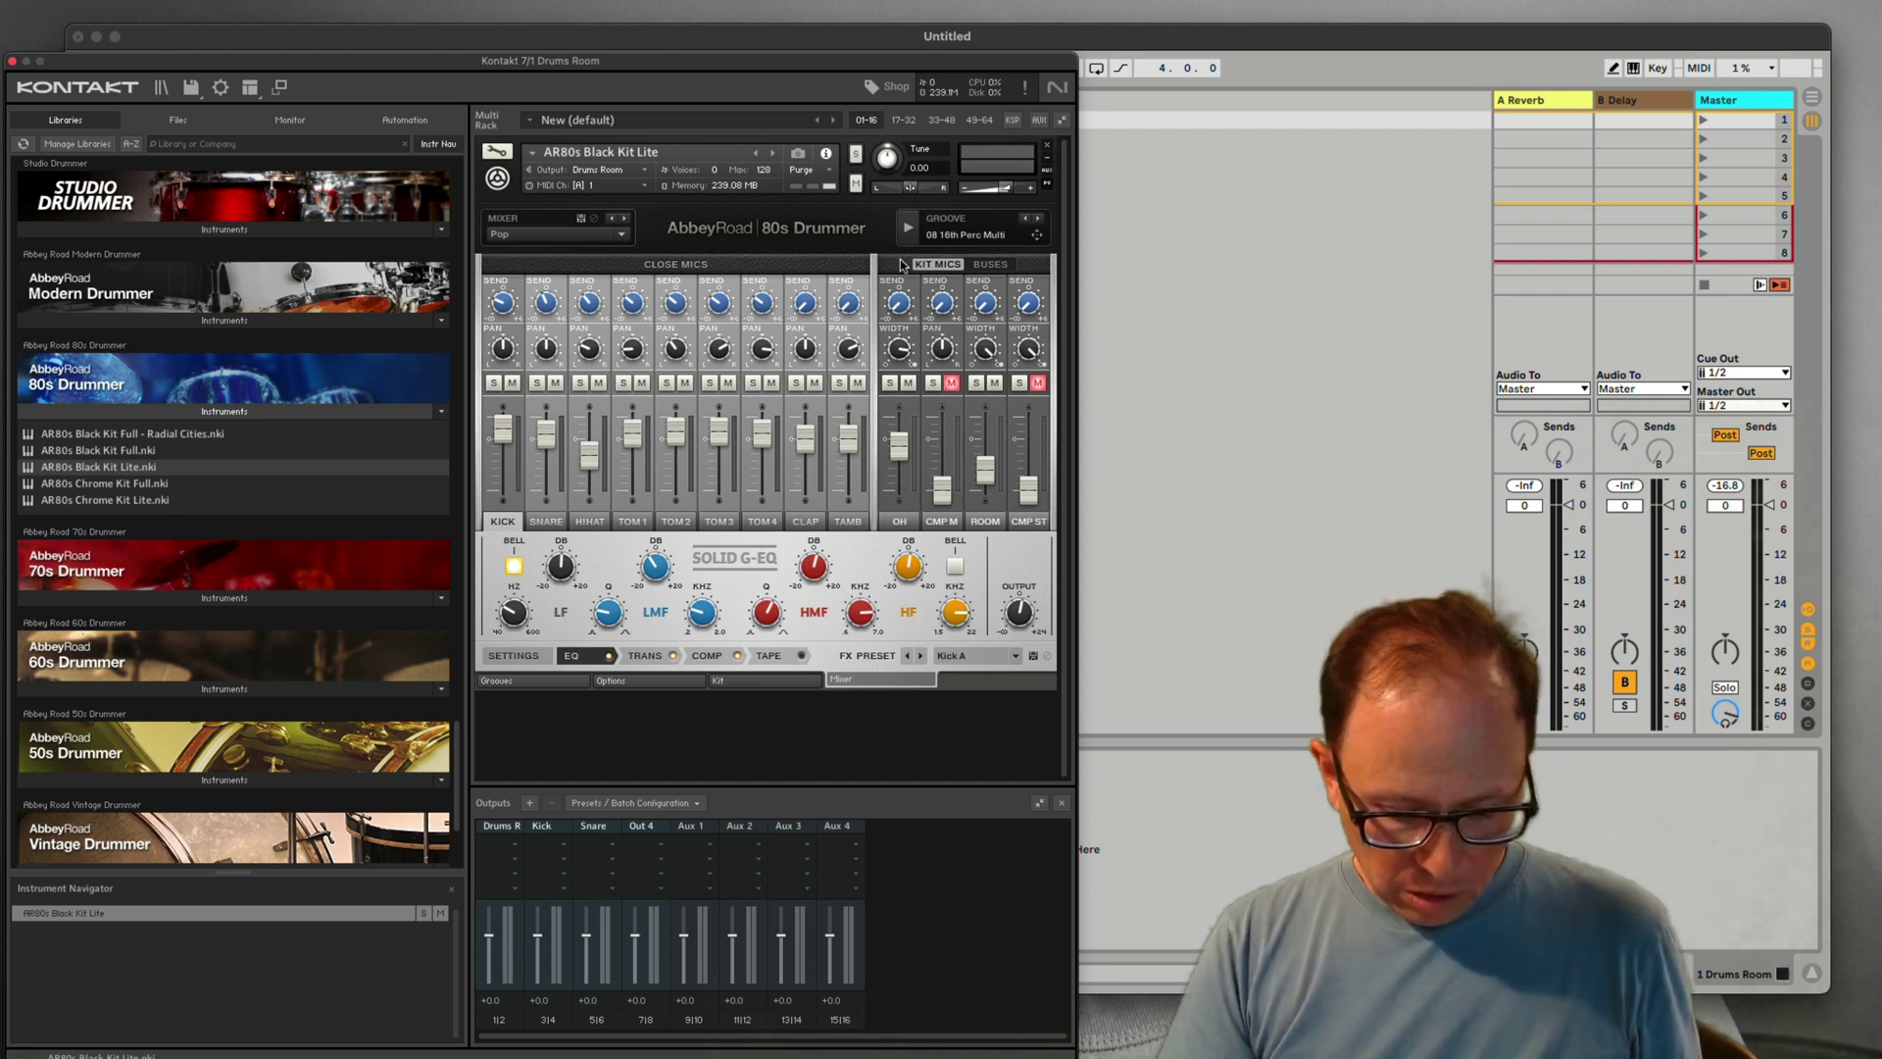
pyautogui.press('super+alt+p')
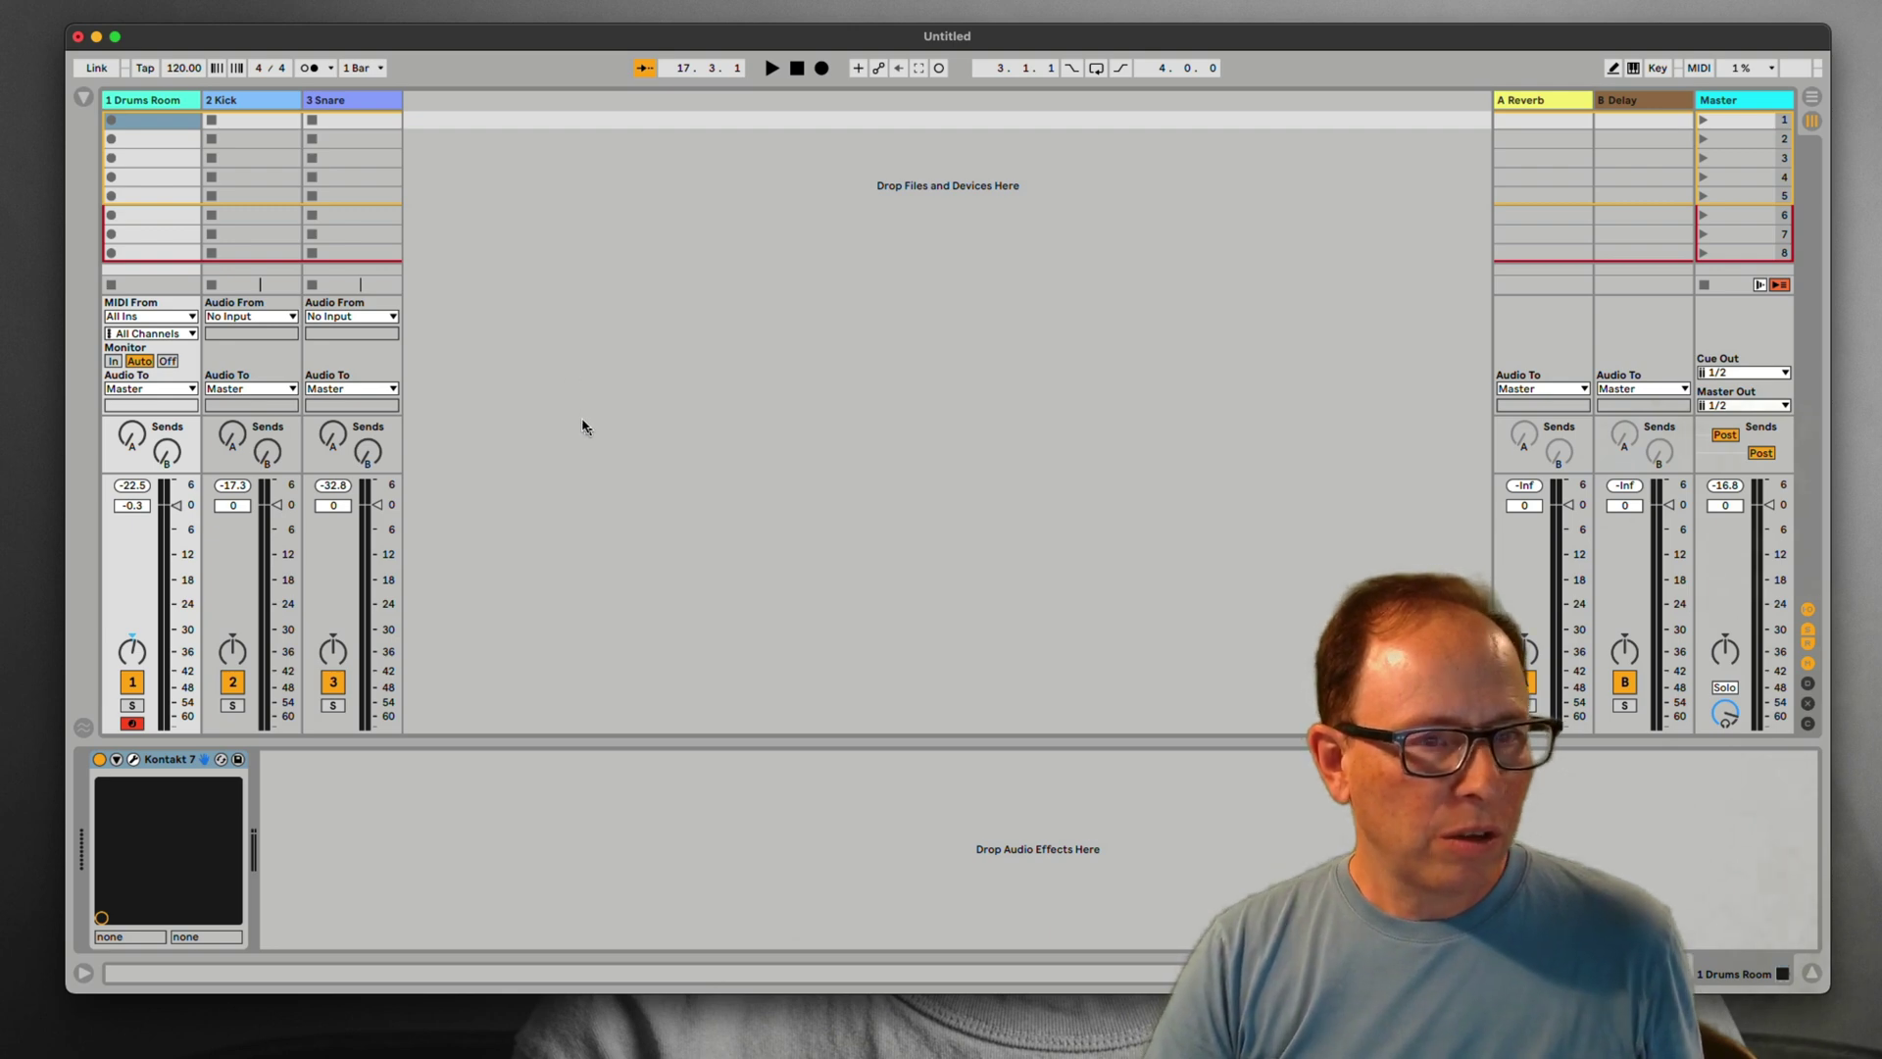
# Create a MIDI clip in the first Drums Room slot and enter C1 and D1 on beats one and two
pyautogui.click(173, 126)
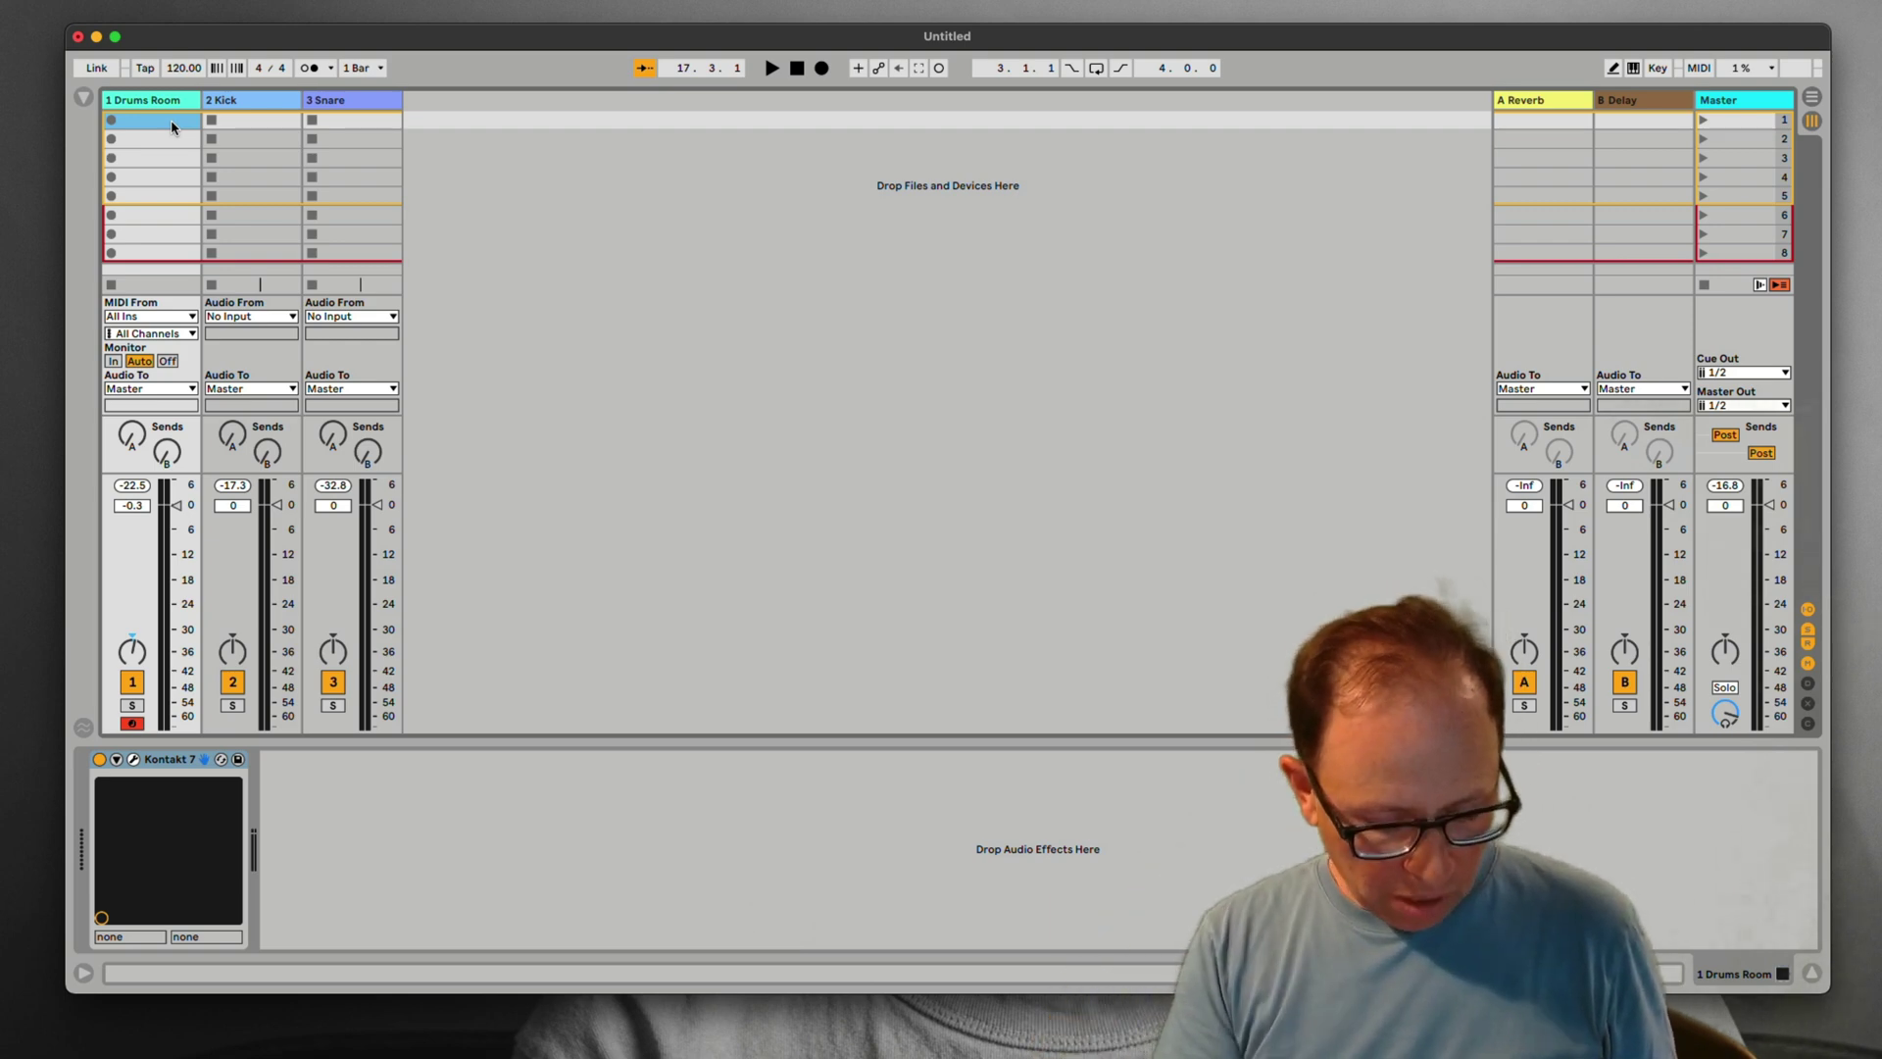
pyautogui.doubleClick(172, 125)
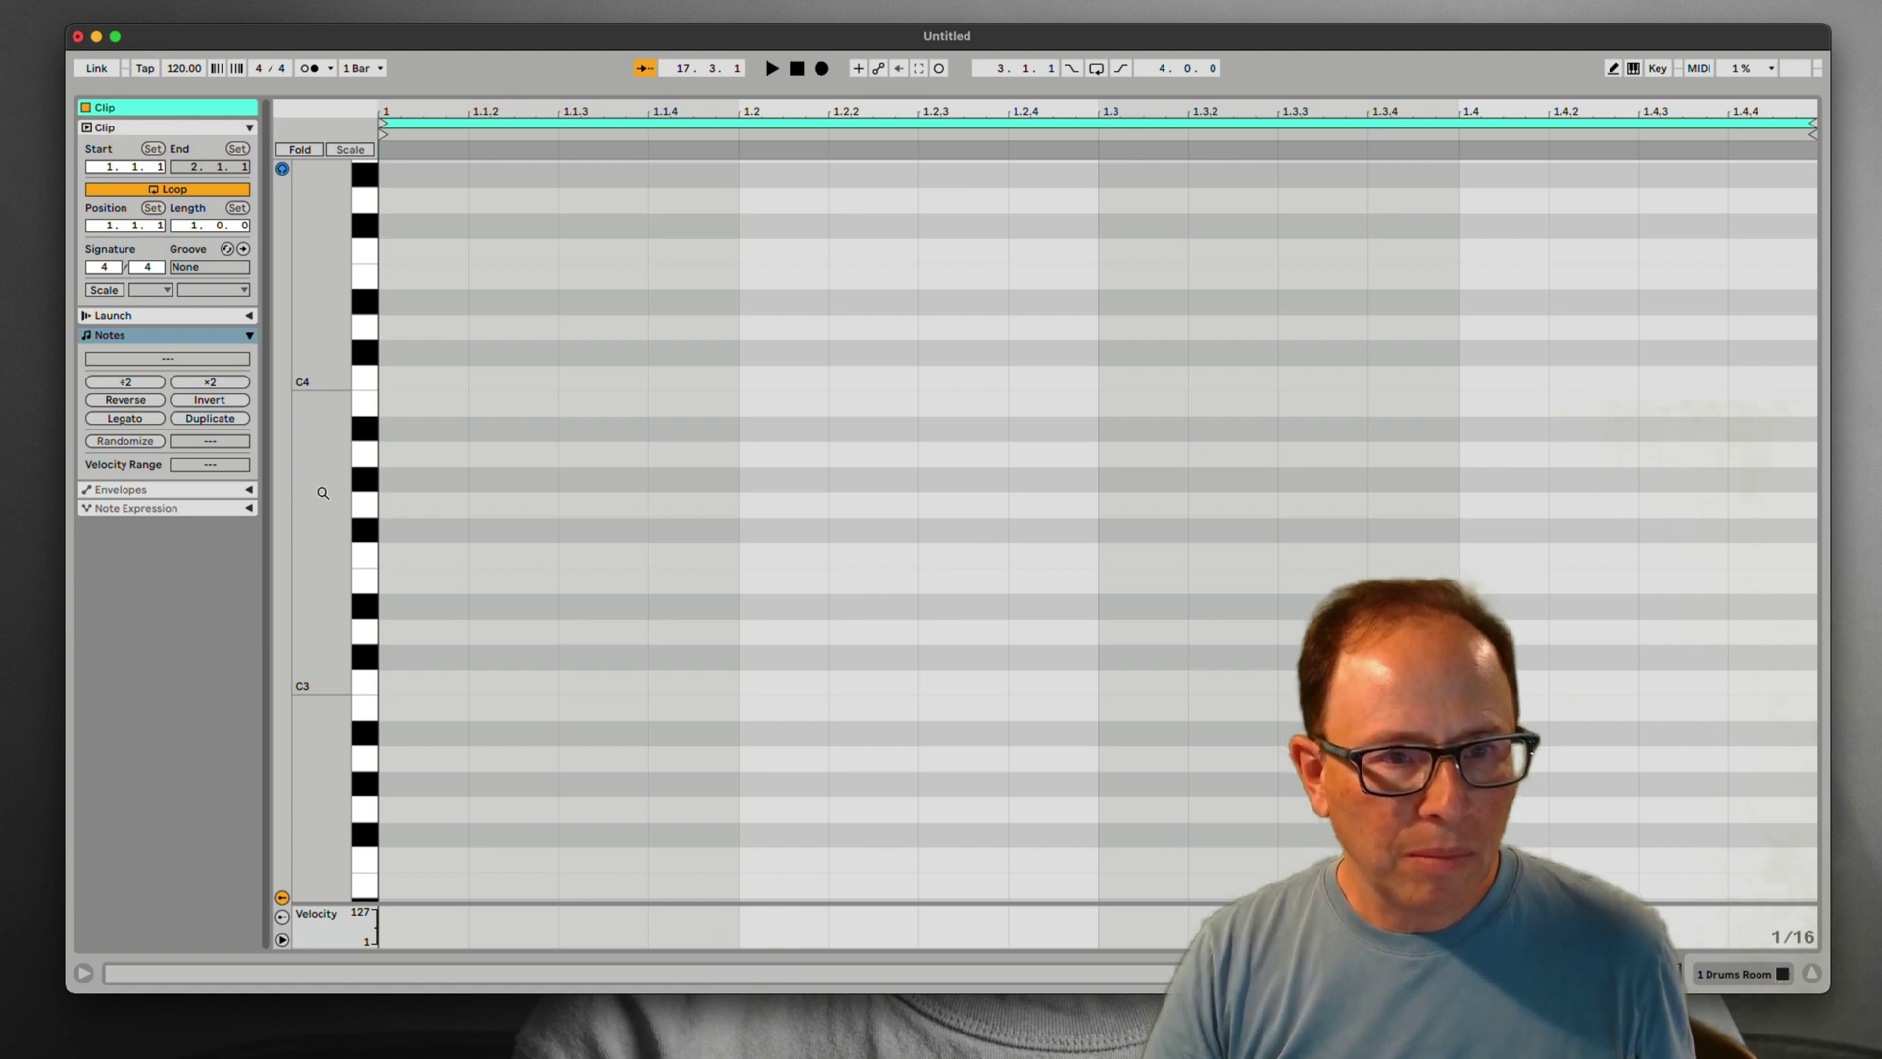
pyautogui.click(448, 671)
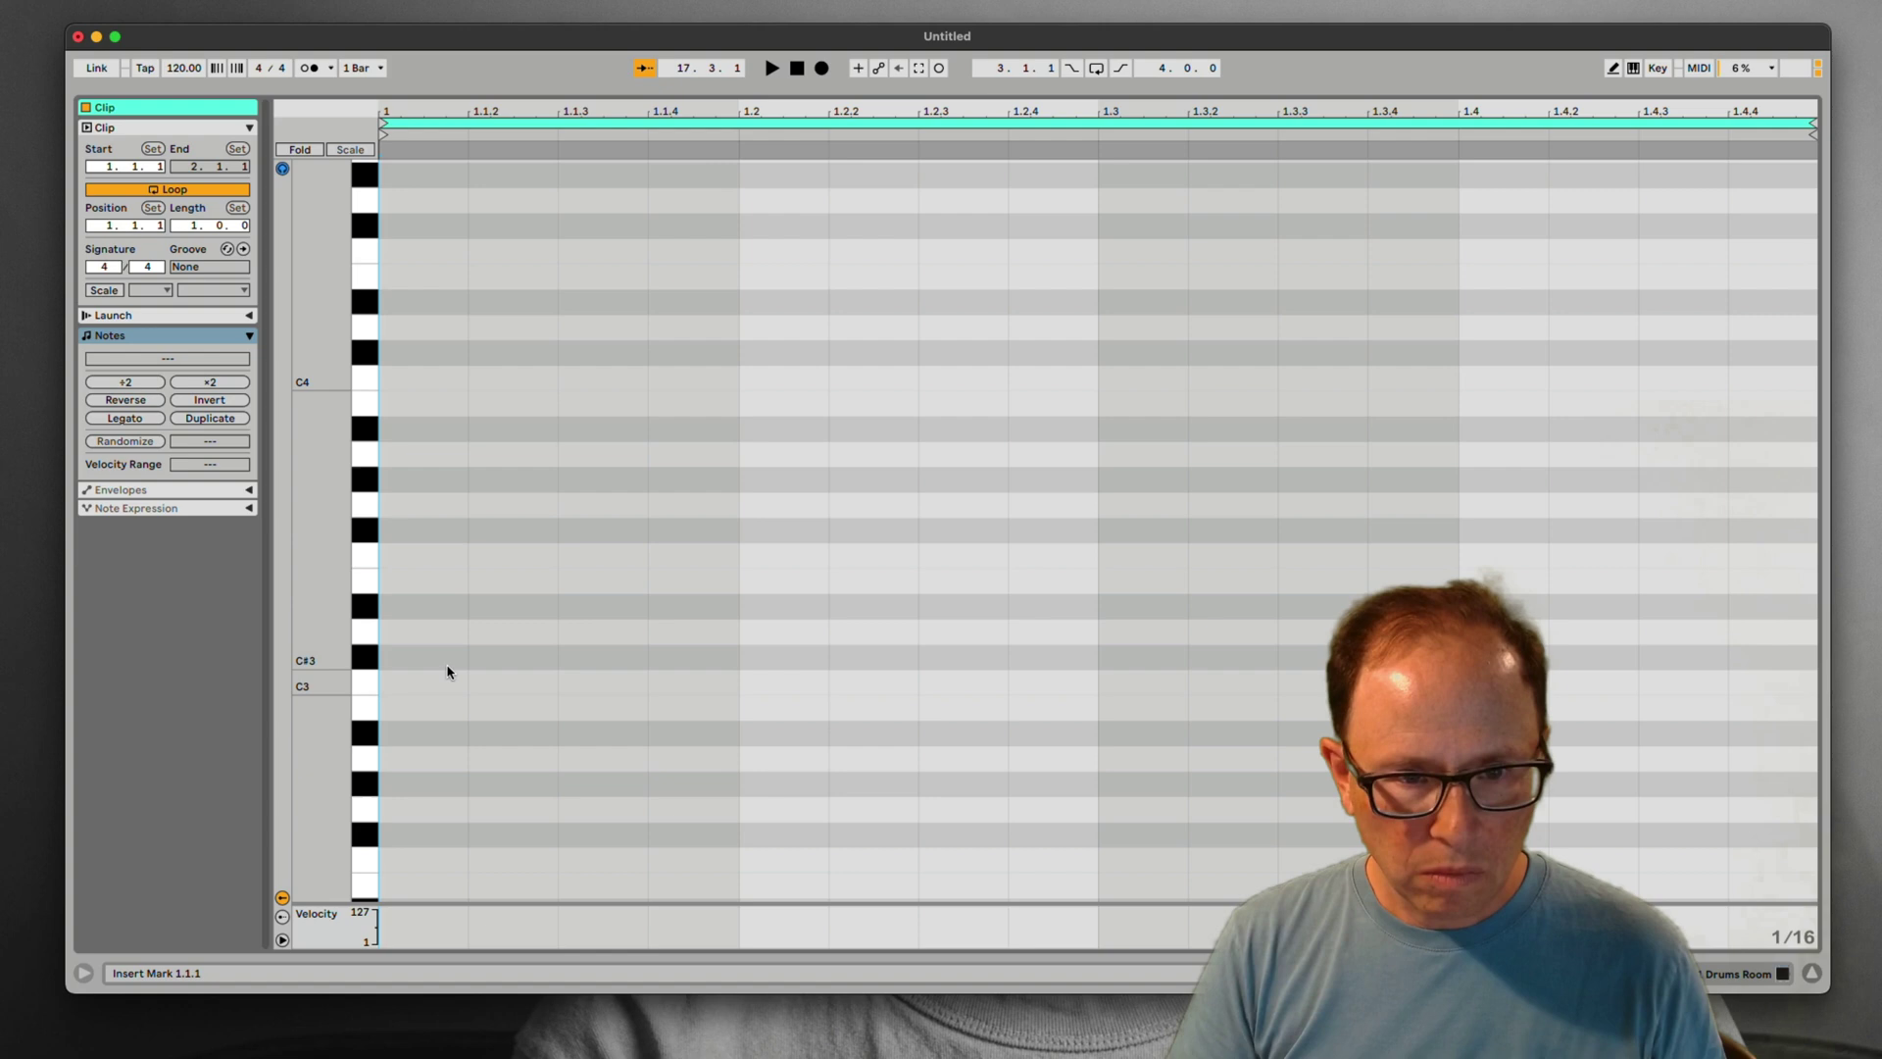
pyautogui.press('a')
pyautogui.press('Right')
pyautogui.press('Right')
pyautogui.press('Right')
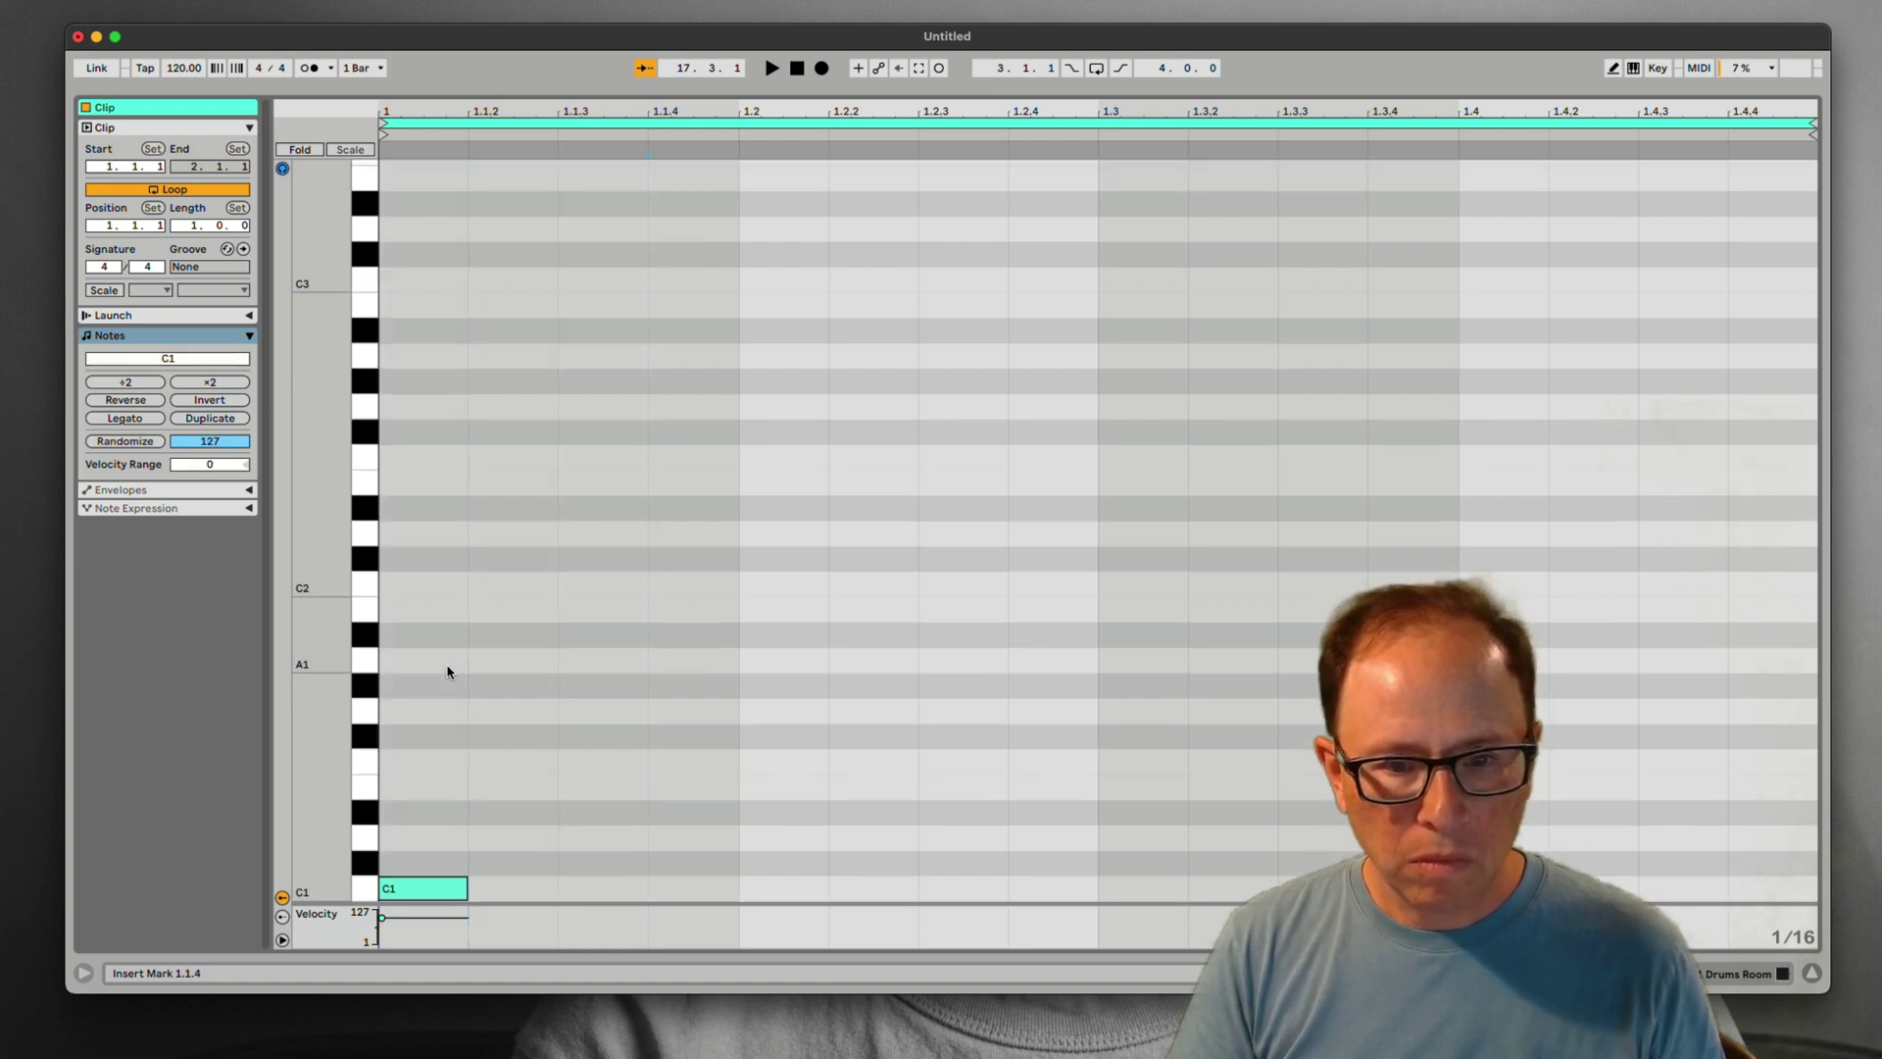
pyautogui.press('s')
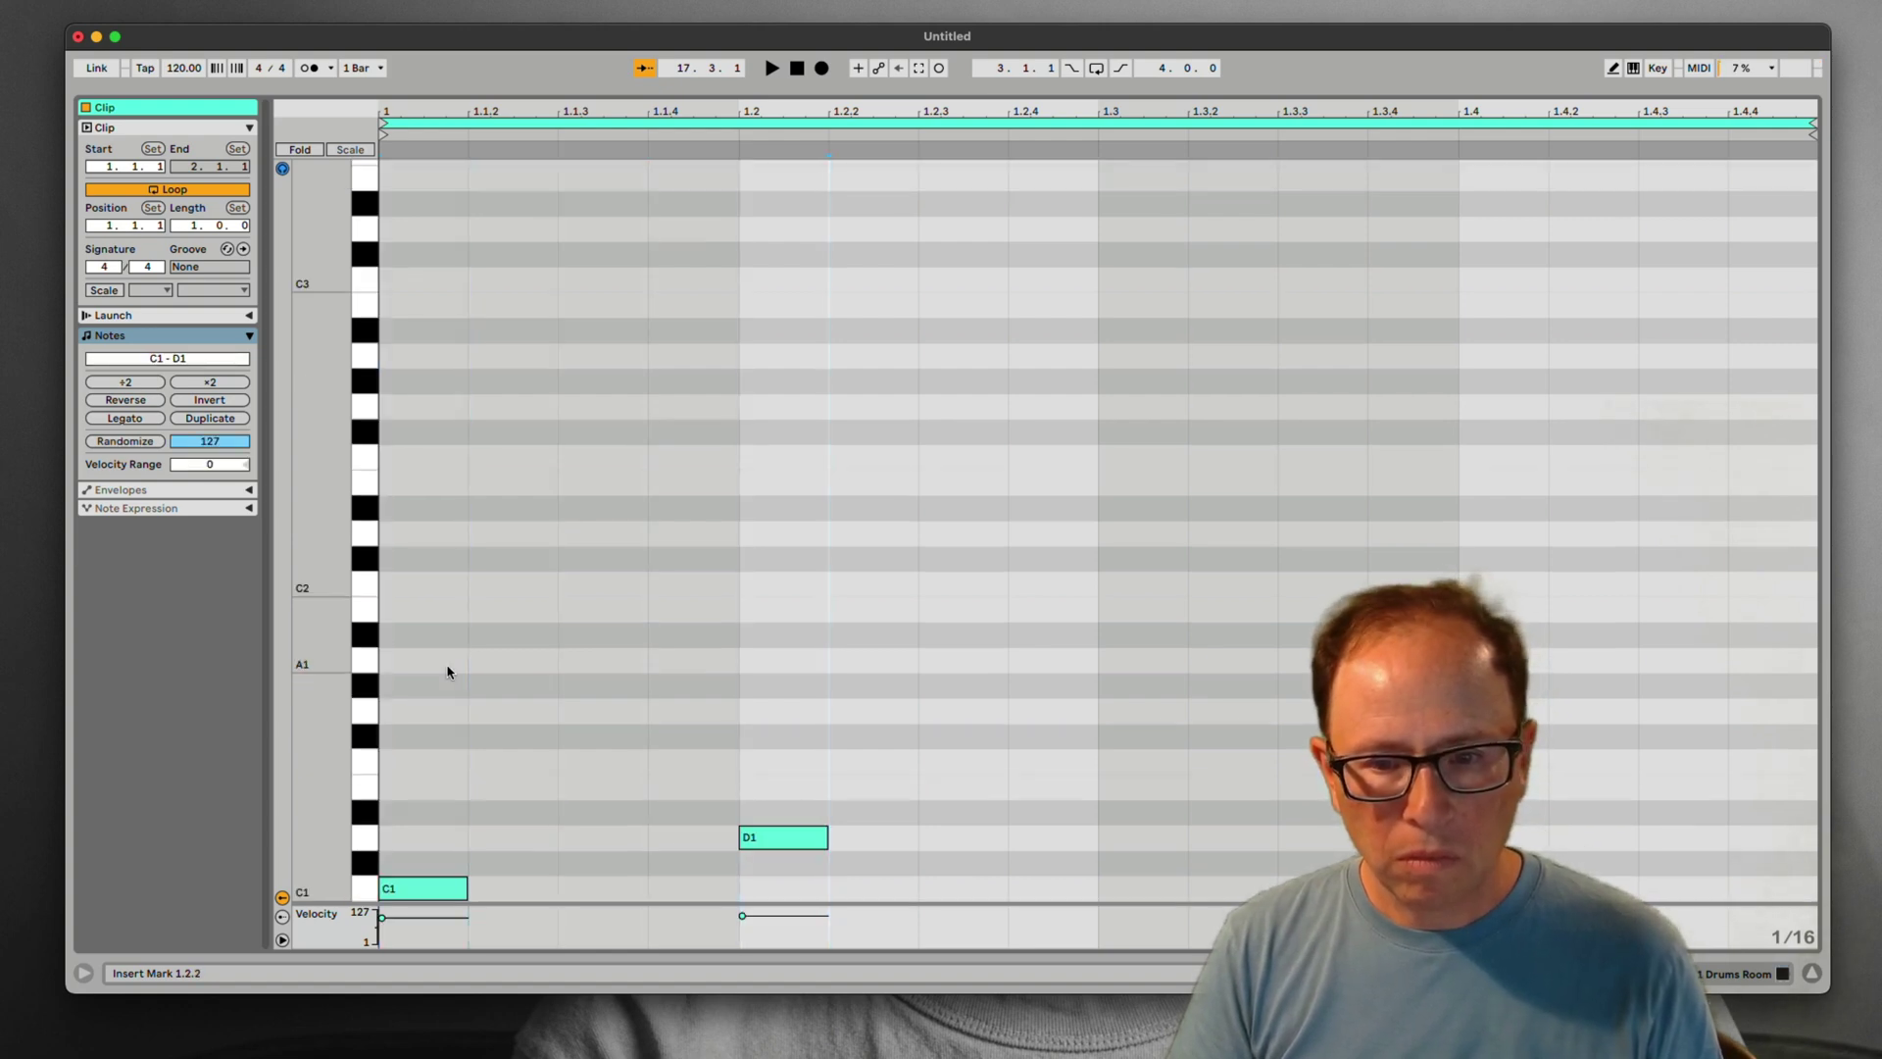
pyautogui.press('Right')
# Add C1 at 1.3 and 1.3.3 and D1 at 1.4 and 1.4.4, then close the clip editor
pyautogui.press('a')
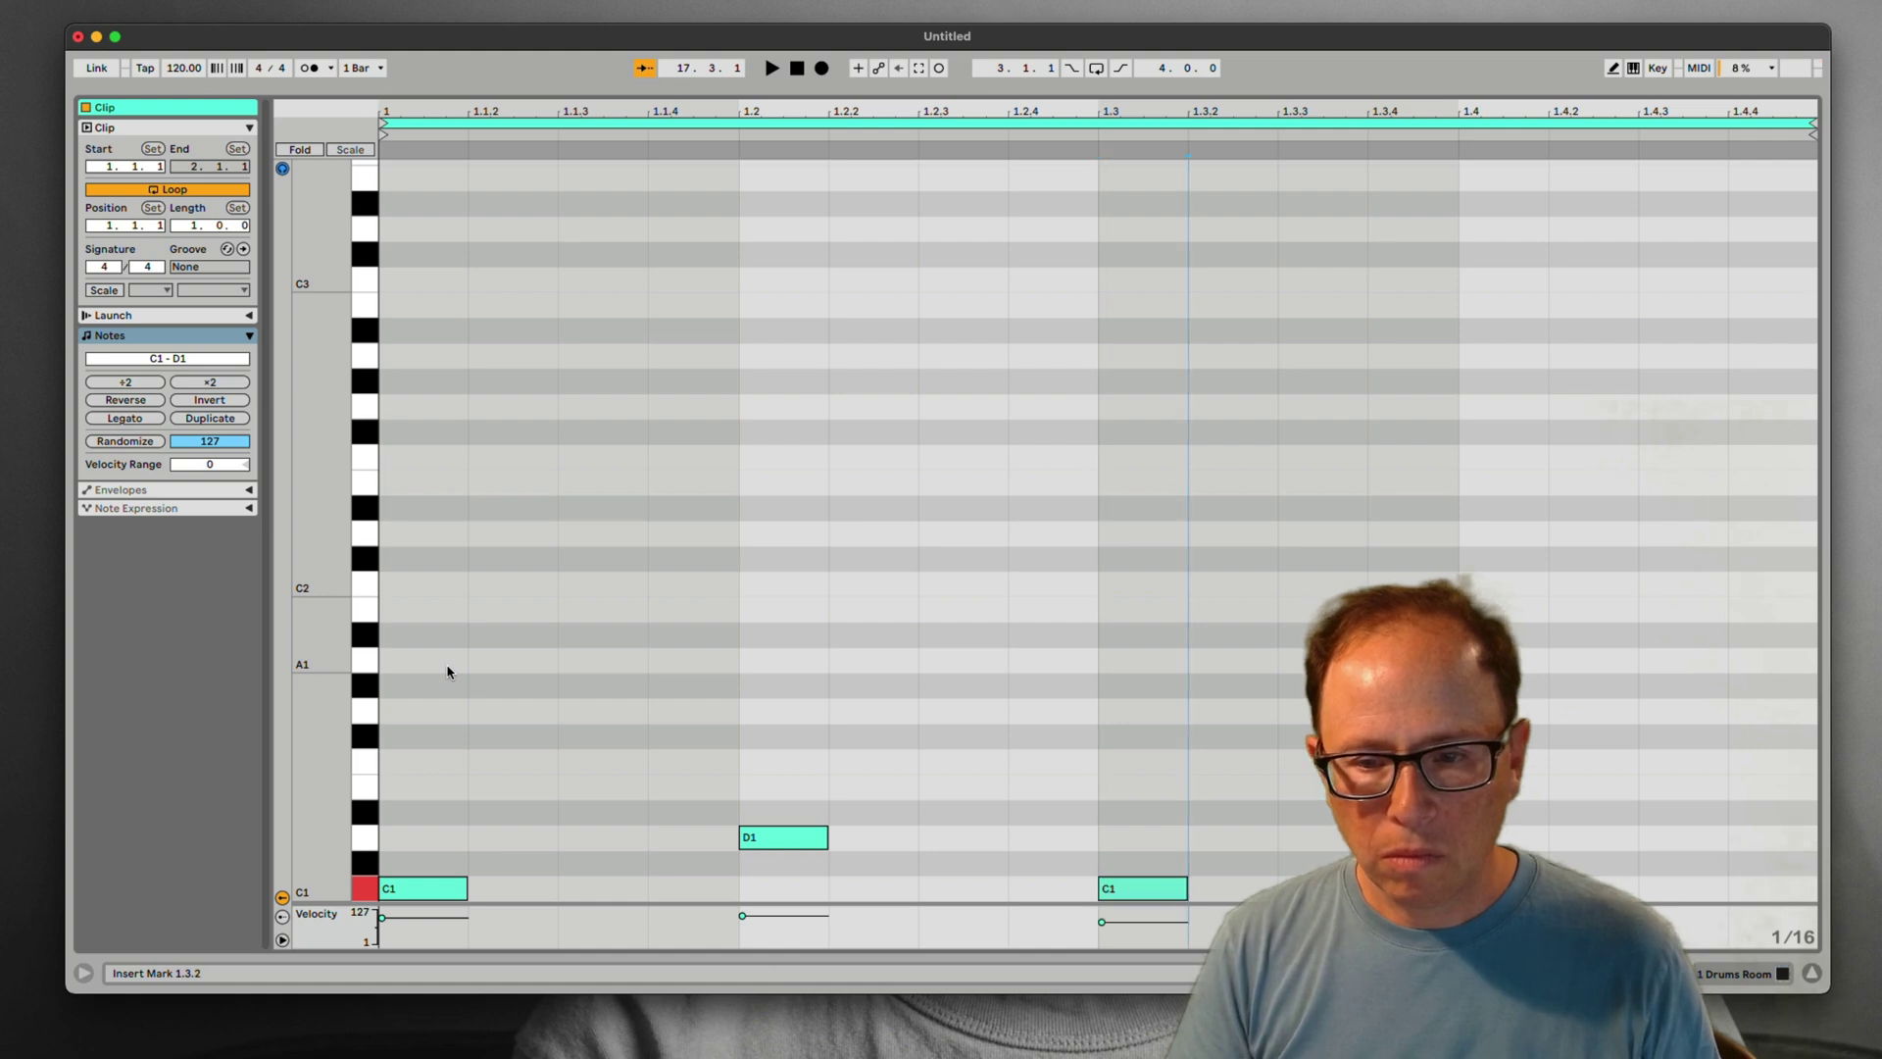
pyautogui.press('Right')
pyautogui.press('a')
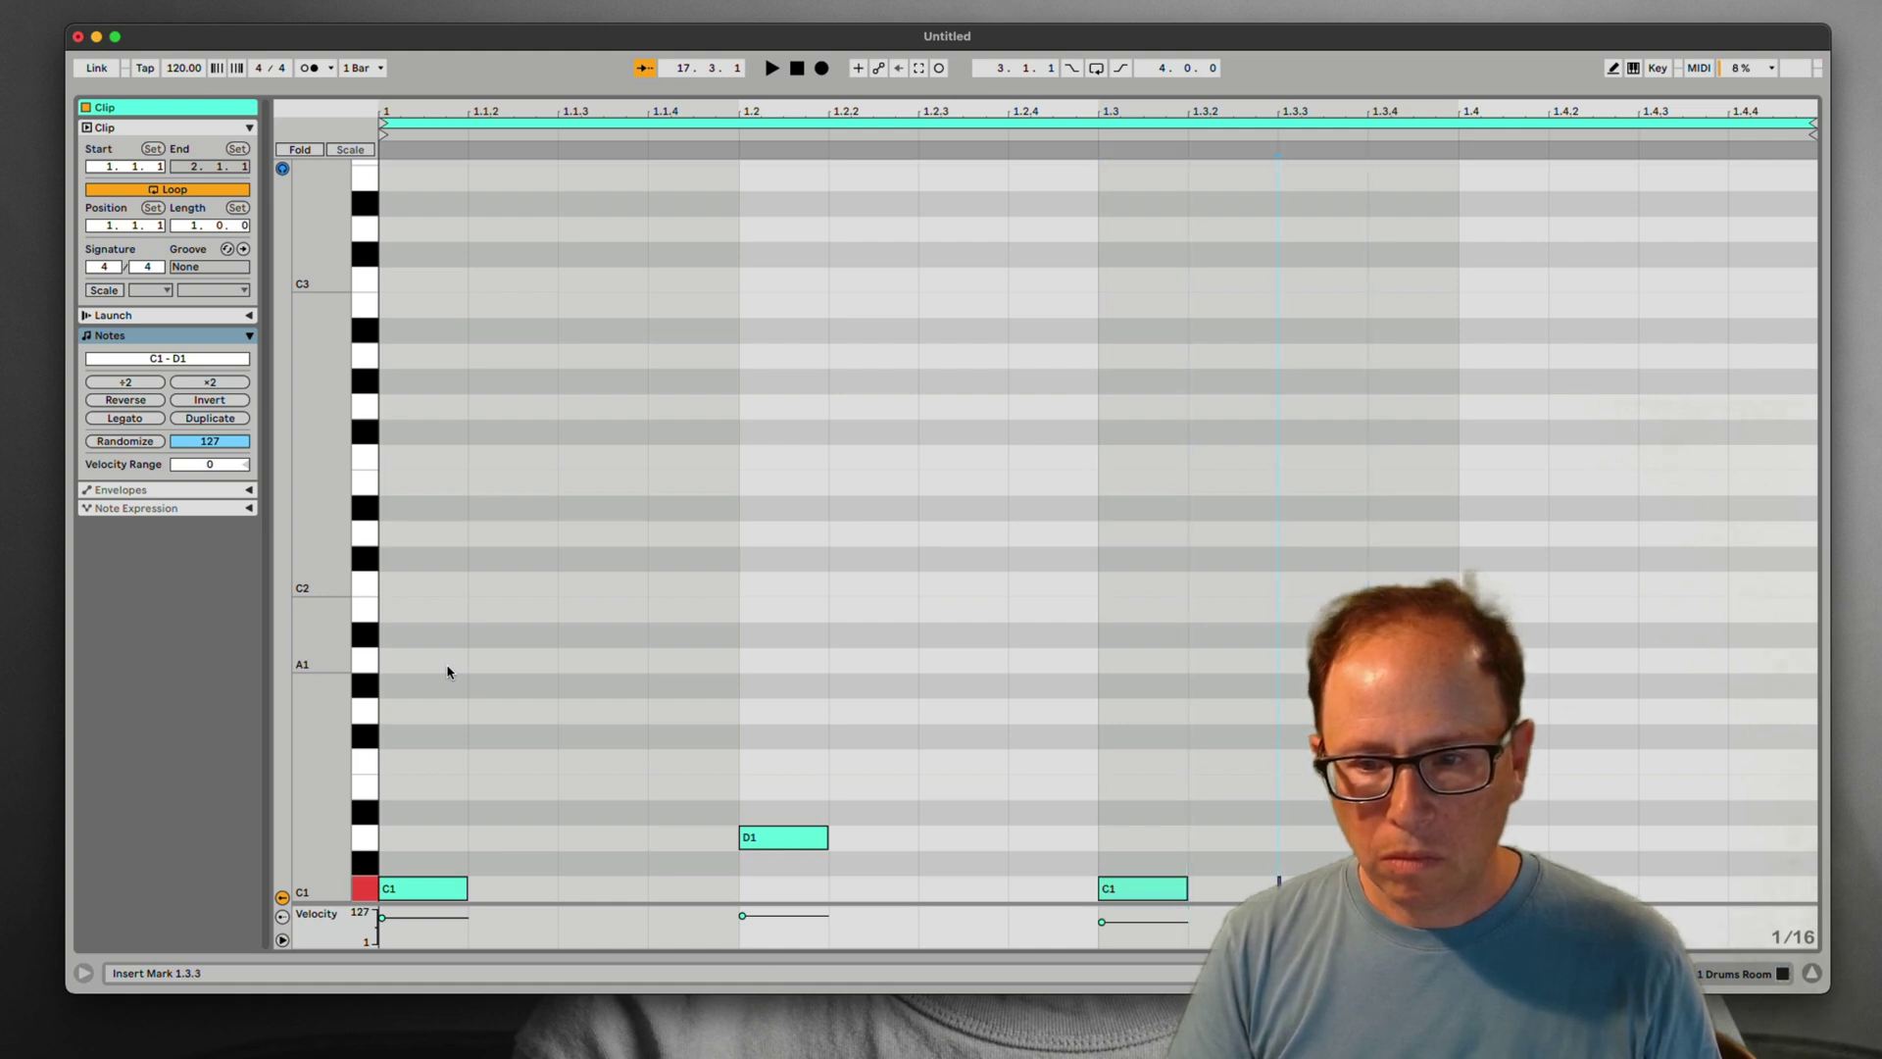
pyautogui.press('Right')
pyautogui.press('s')
pyautogui.press('Right')
pyautogui.press('Right')
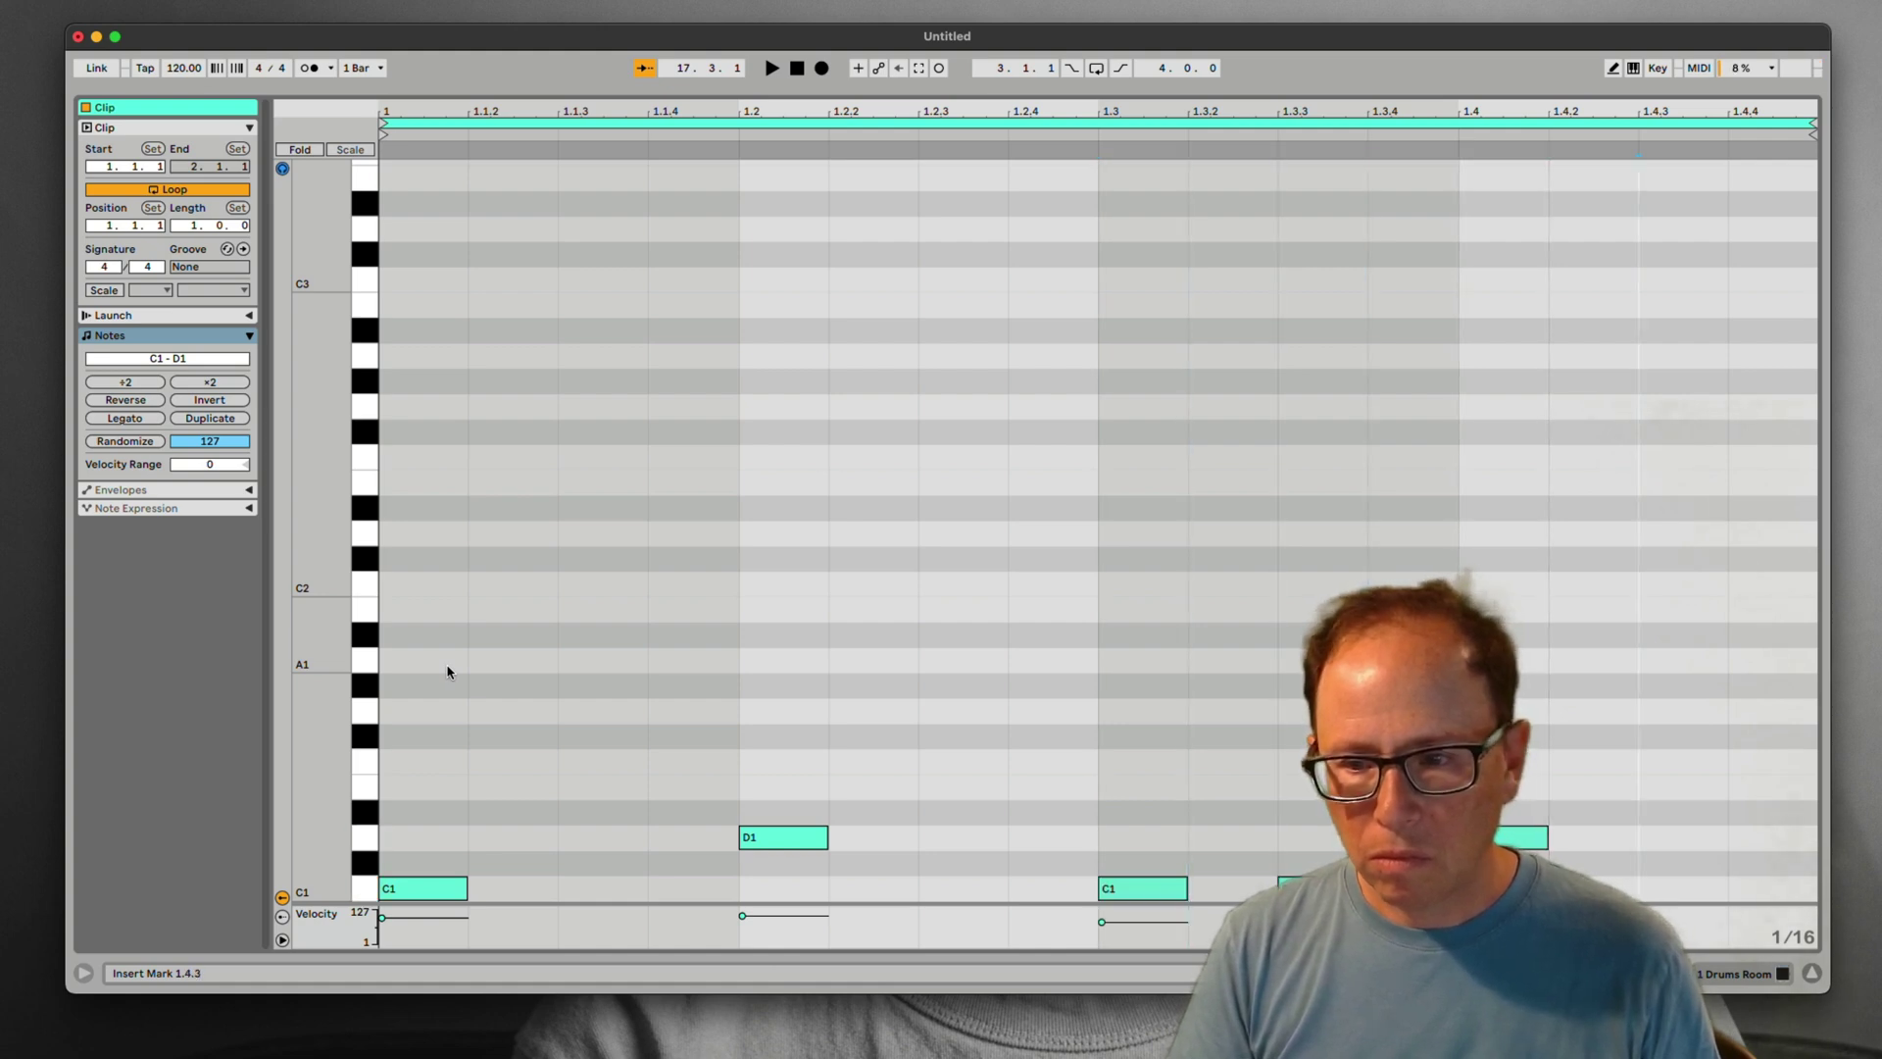
pyautogui.press('s')
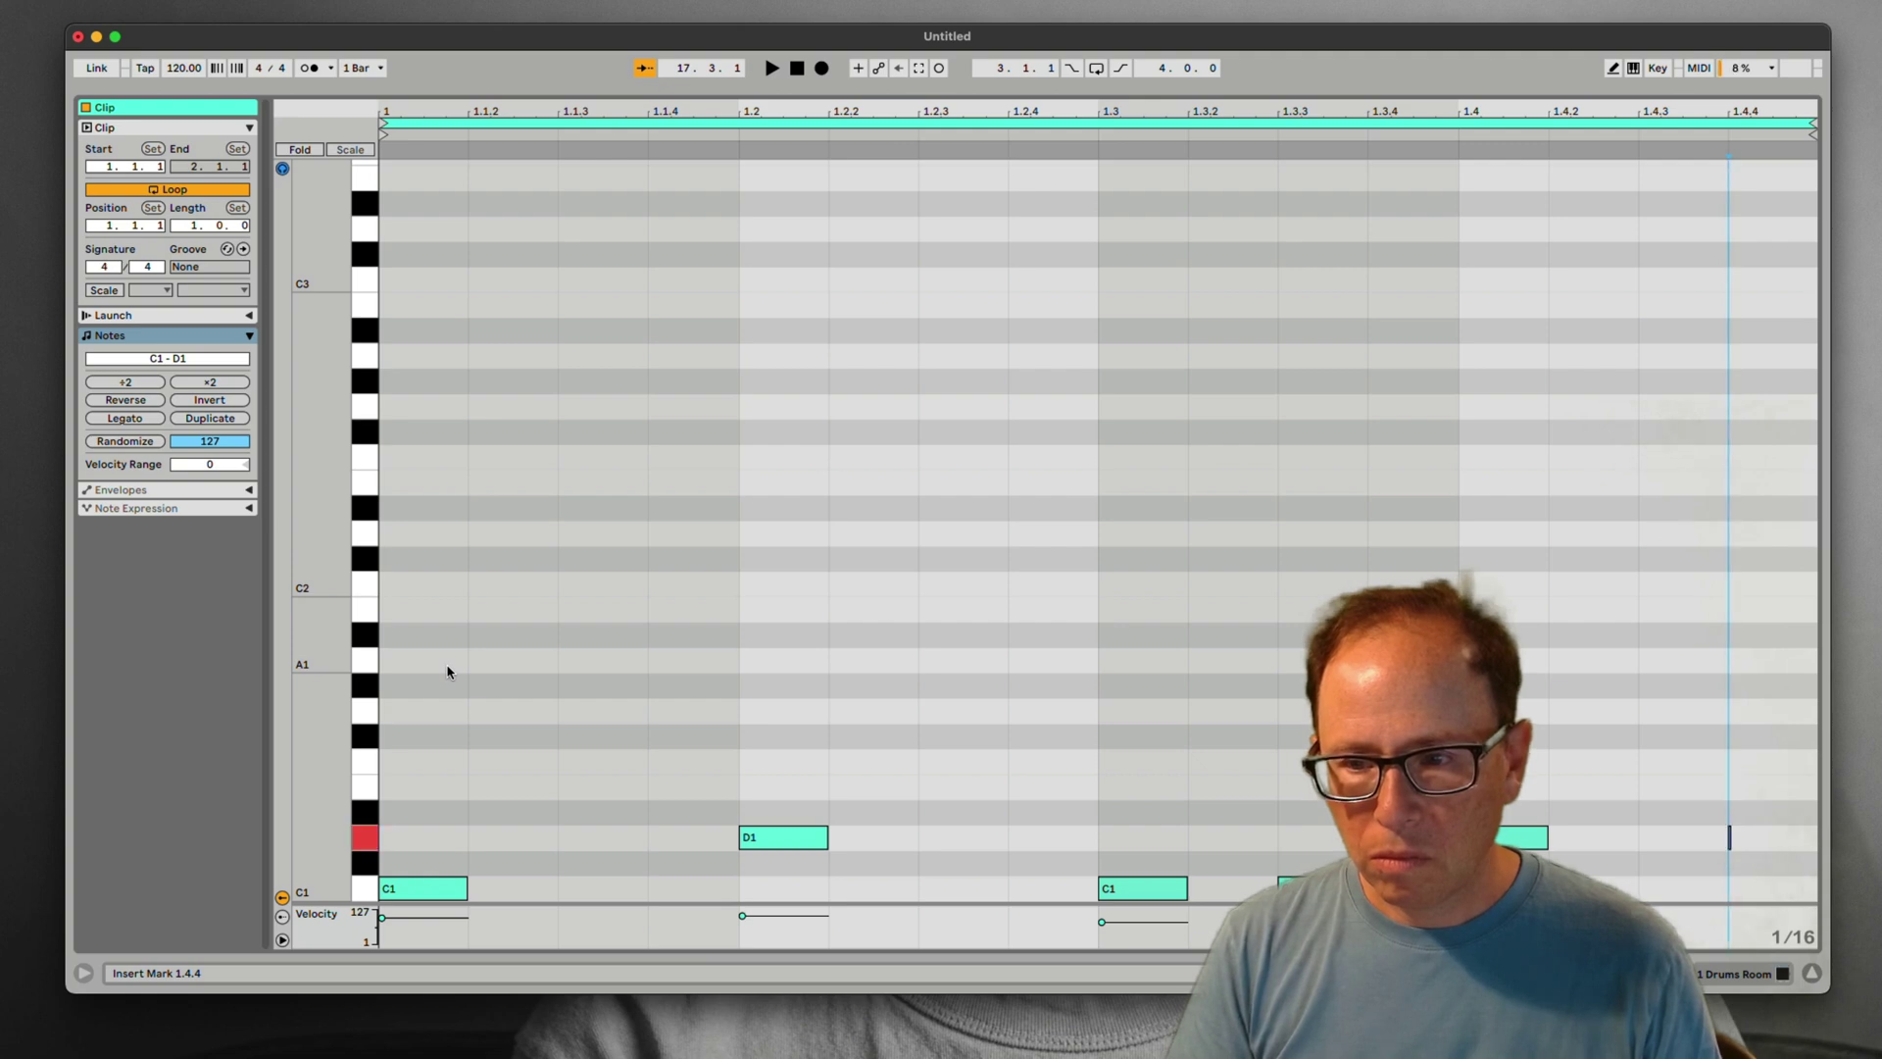
pyautogui.press('Right')
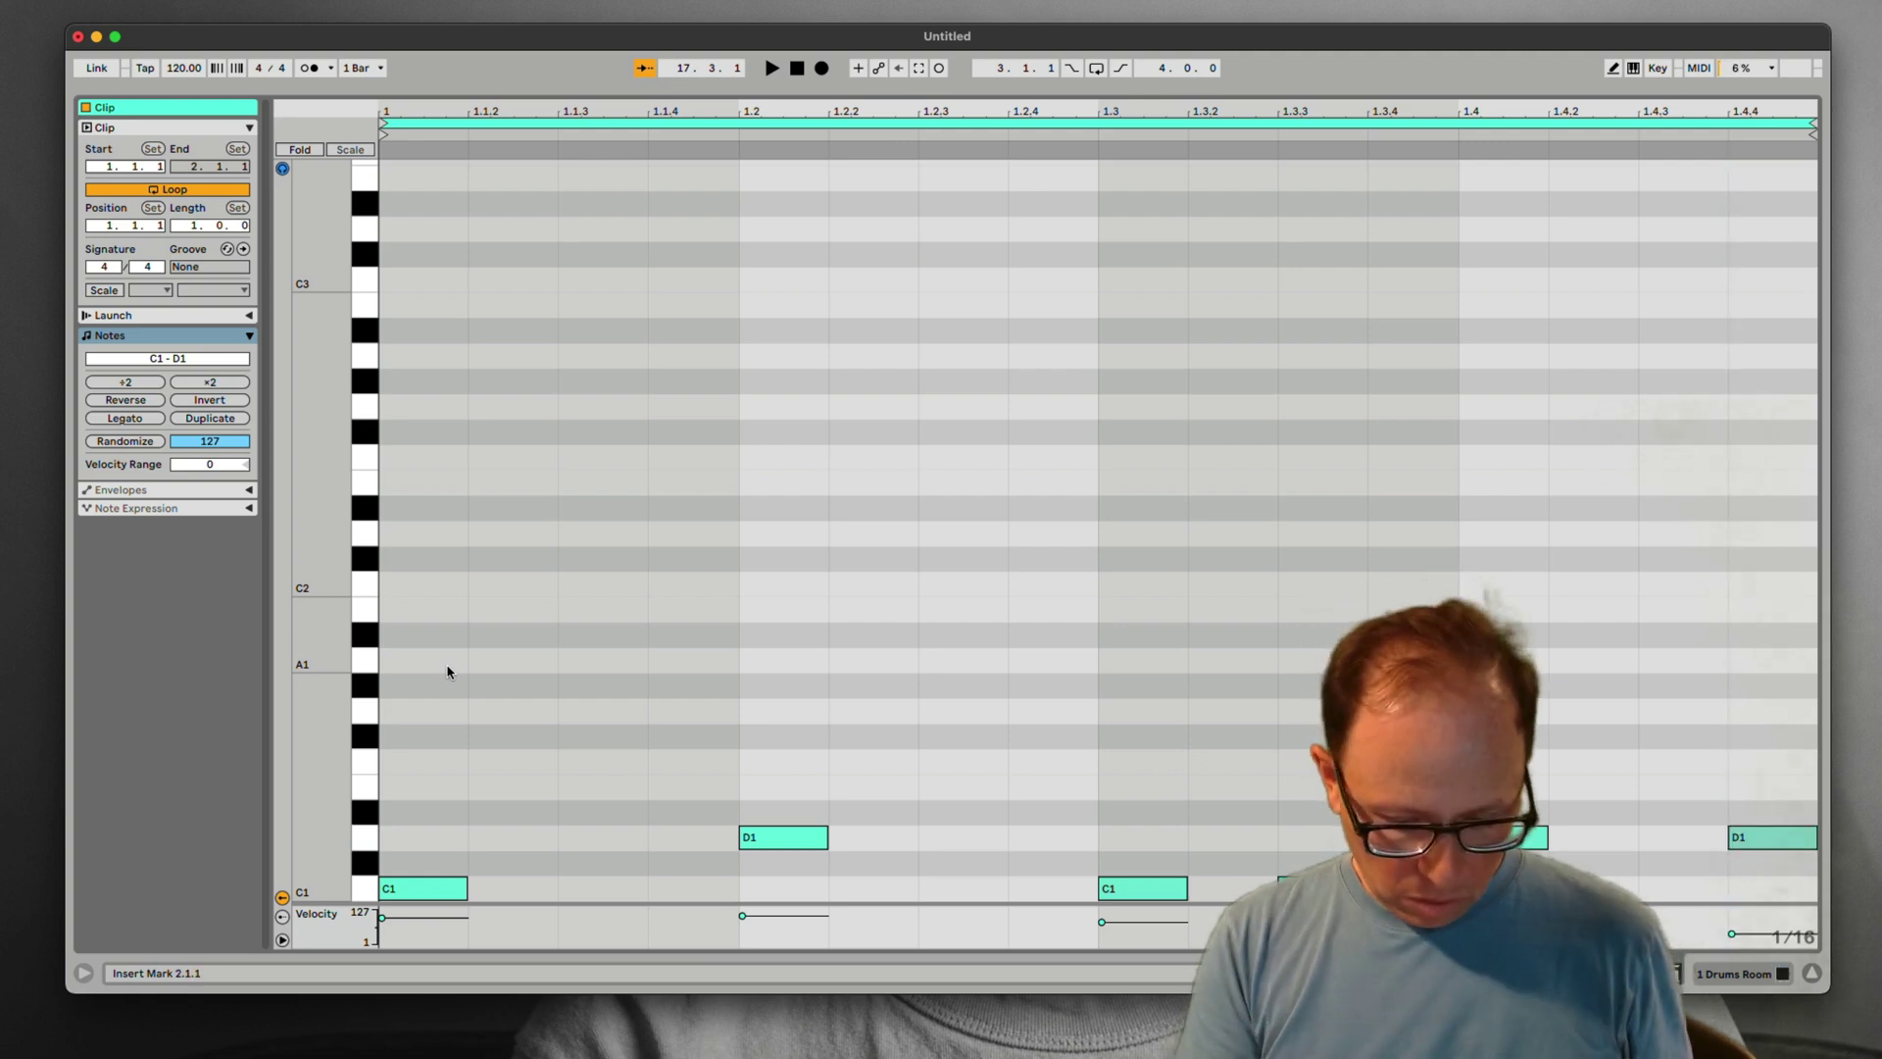
pyautogui.press('super+alt+l')
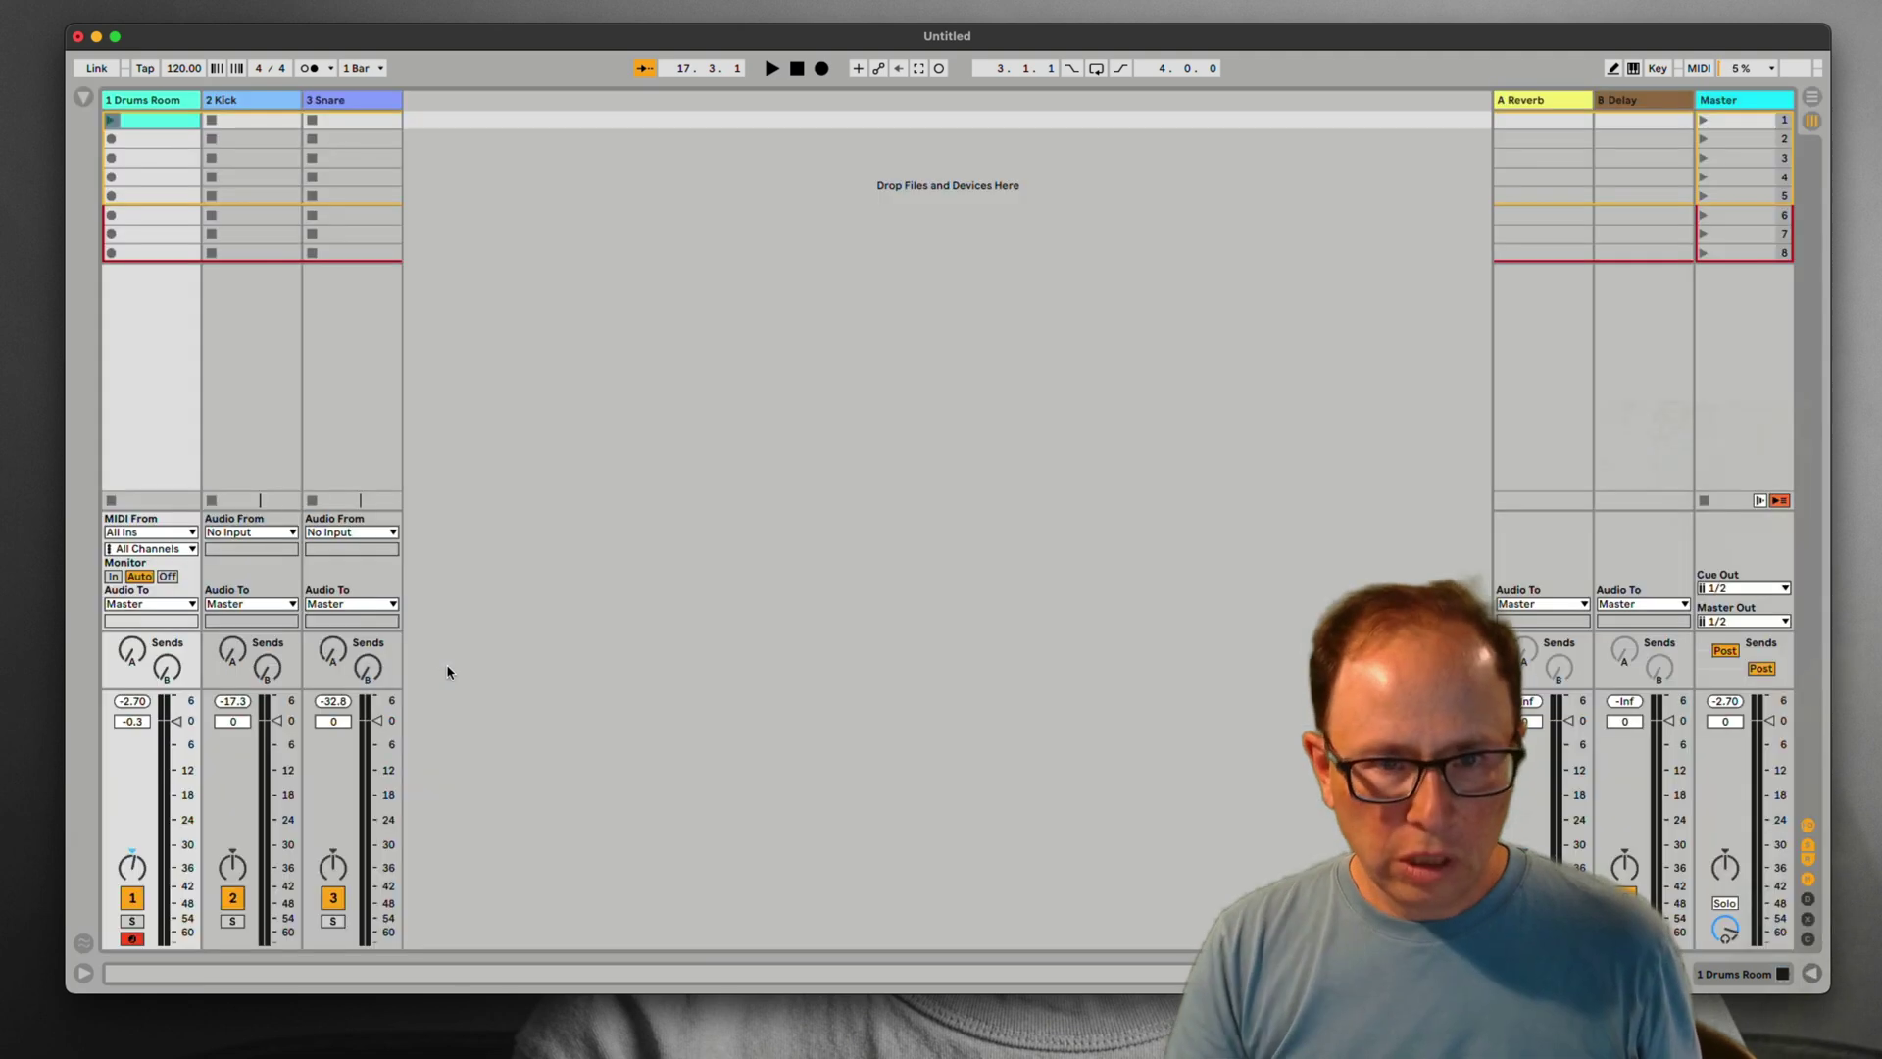
# Launch the first Drums Room clip to hear the beat through Kontakt
pyautogui.click(111, 119)
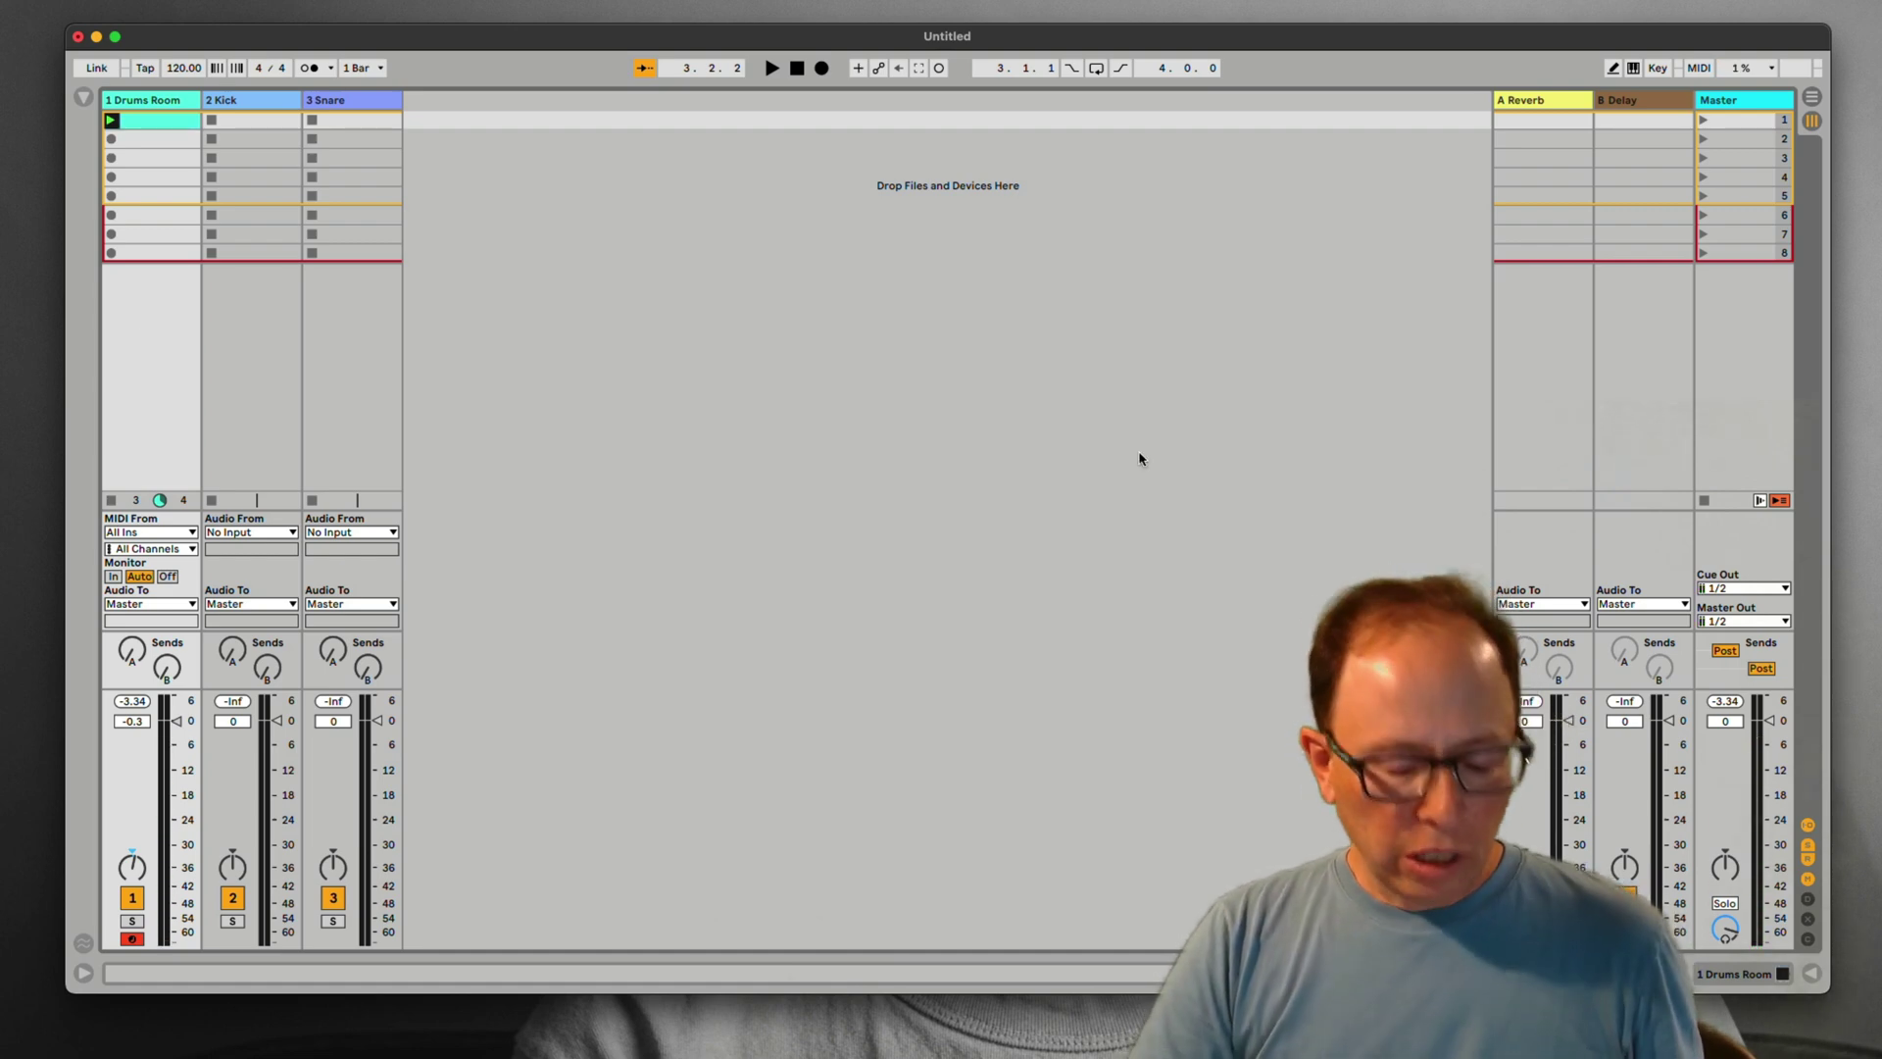
# Reopen Kontakt, view the Snare, Hihat and Tom EQs, then set the Kick's LF band to Bell
pyautogui.press('super+alt+p')
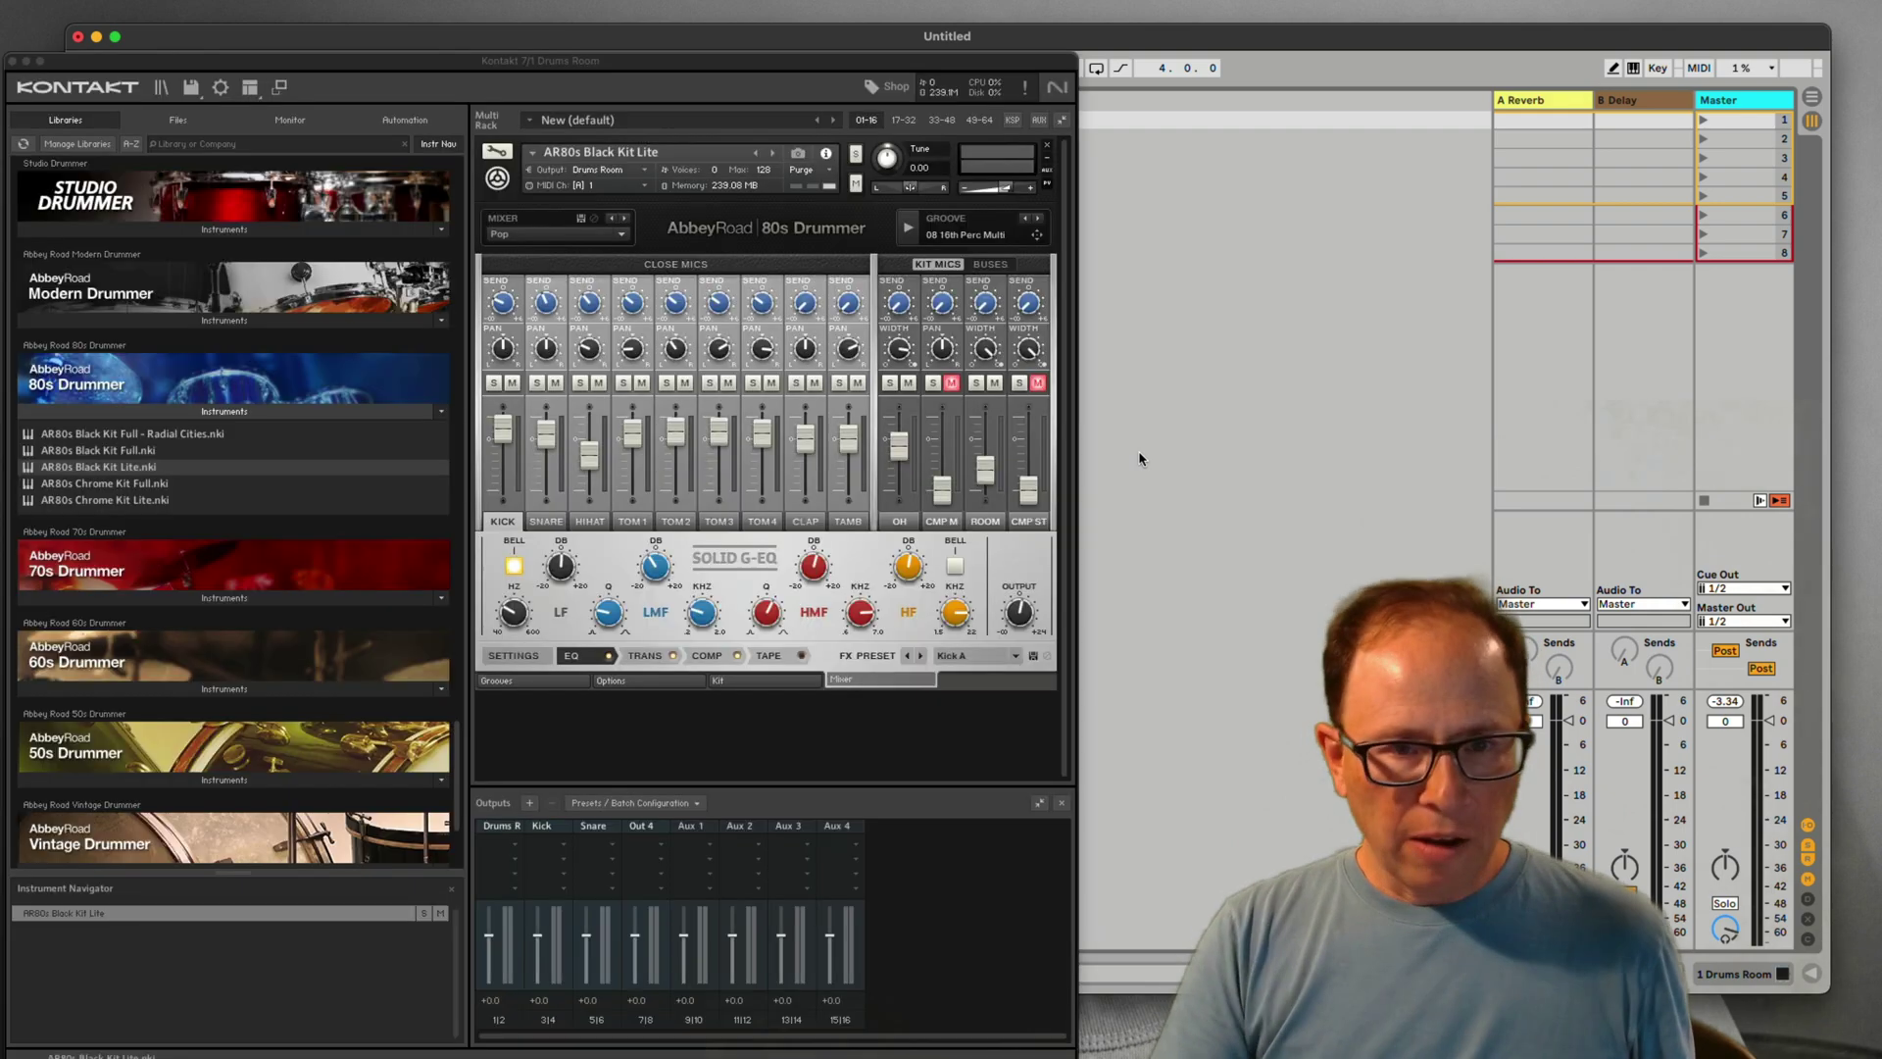
pyautogui.click(851, 686)
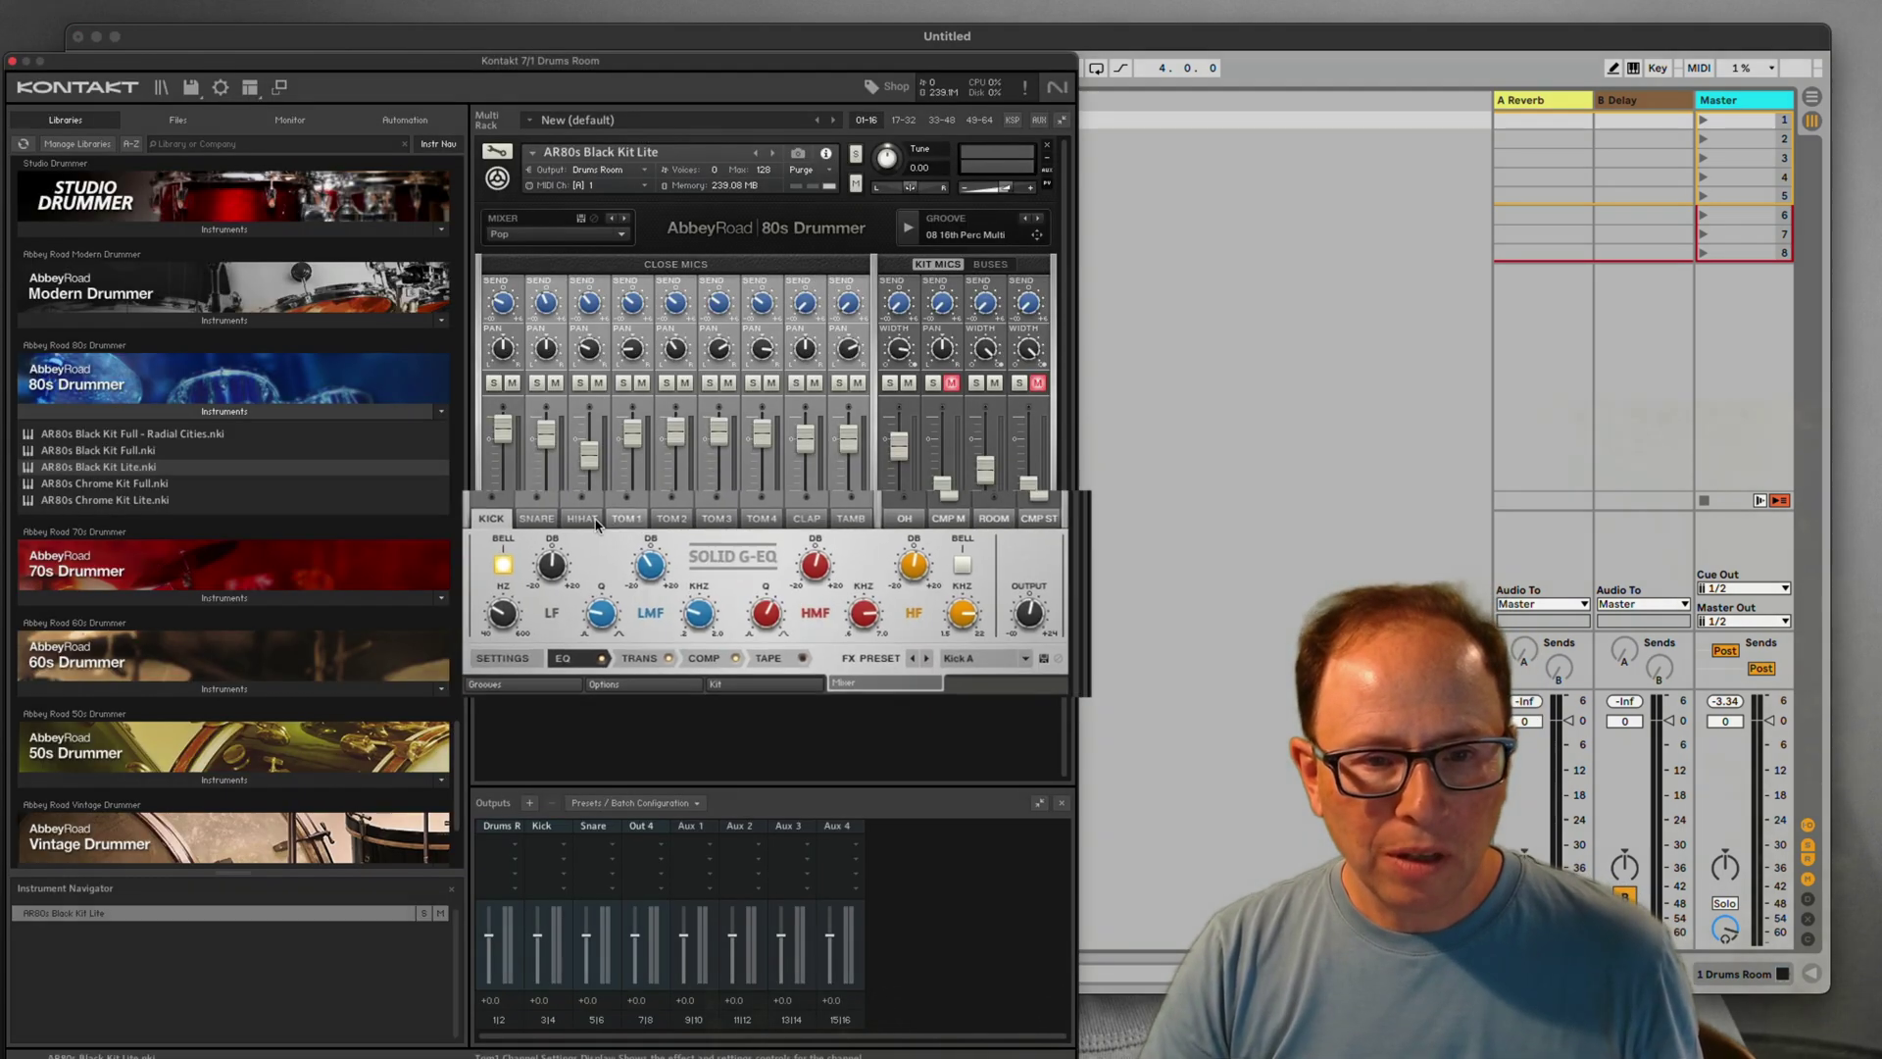
pyautogui.click(546, 521)
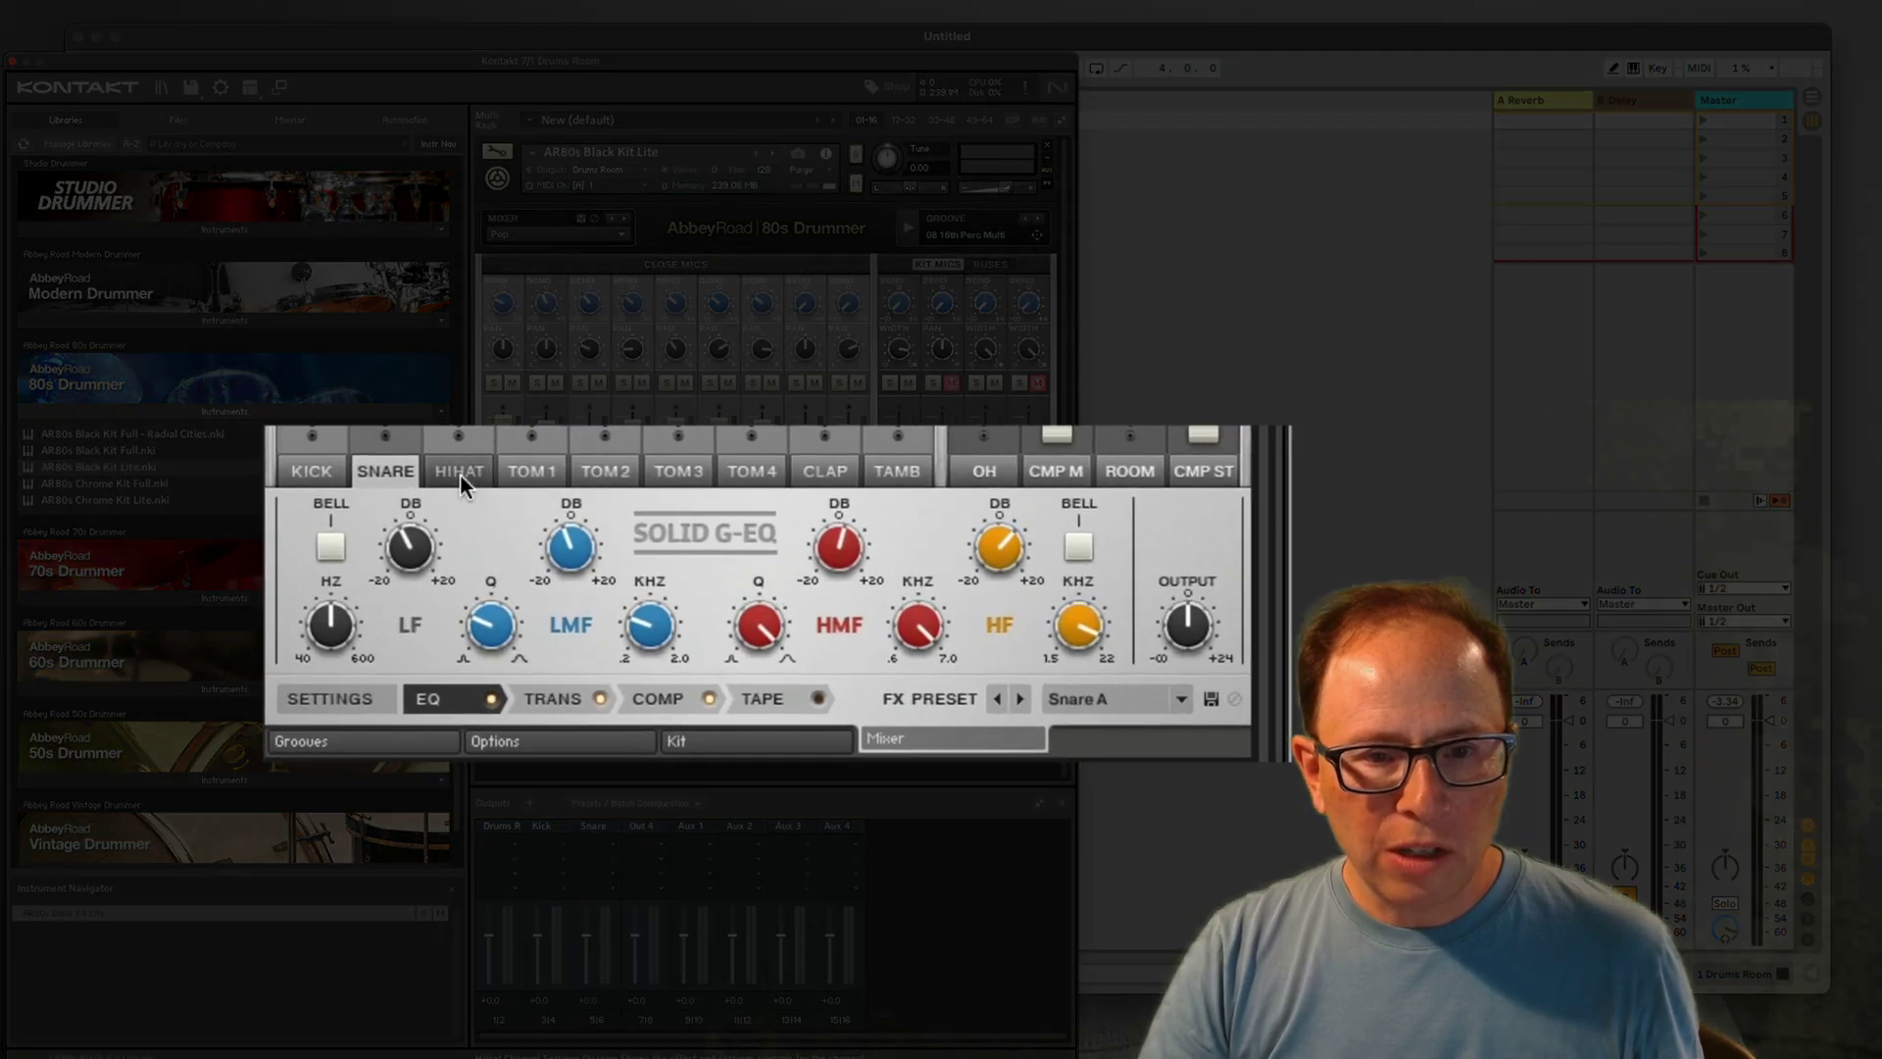
pyautogui.click(460, 473)
pyautogui.click(527, 472)
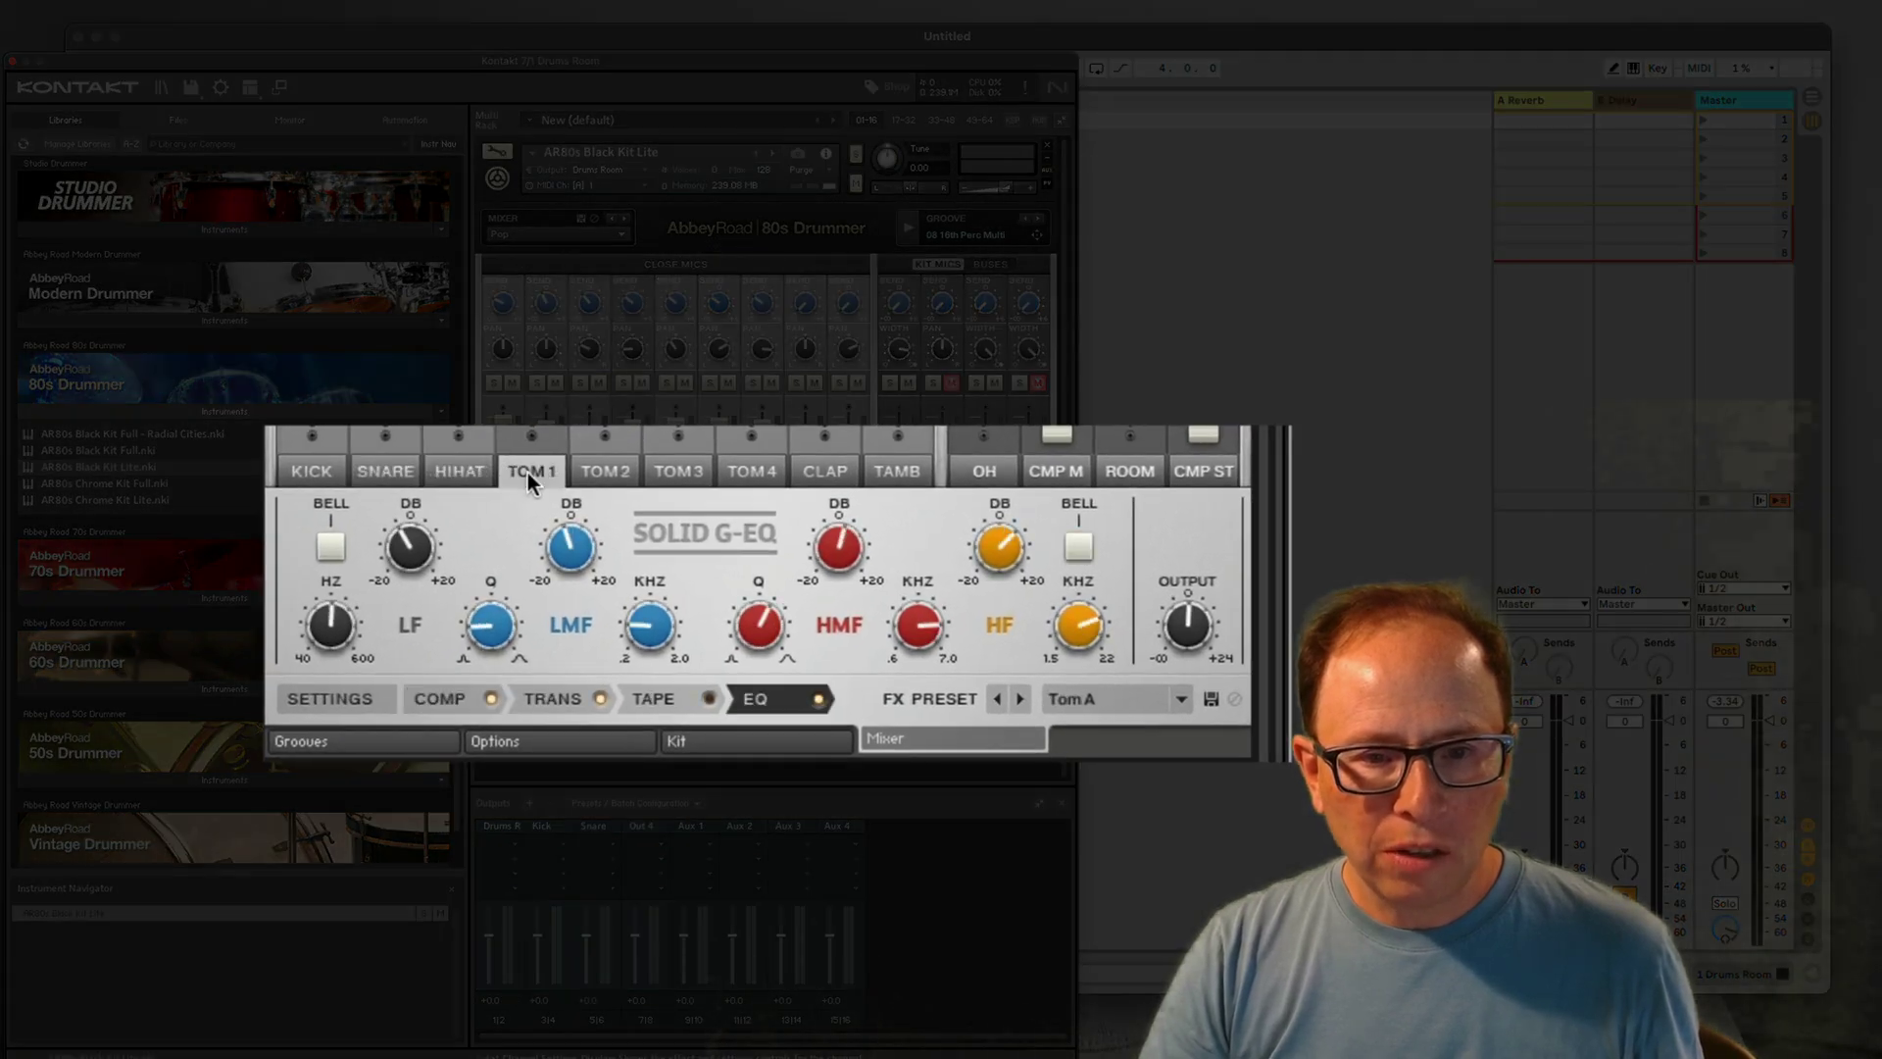
pyautogui.click(600, 471)
pyautogui.click(678, 470)
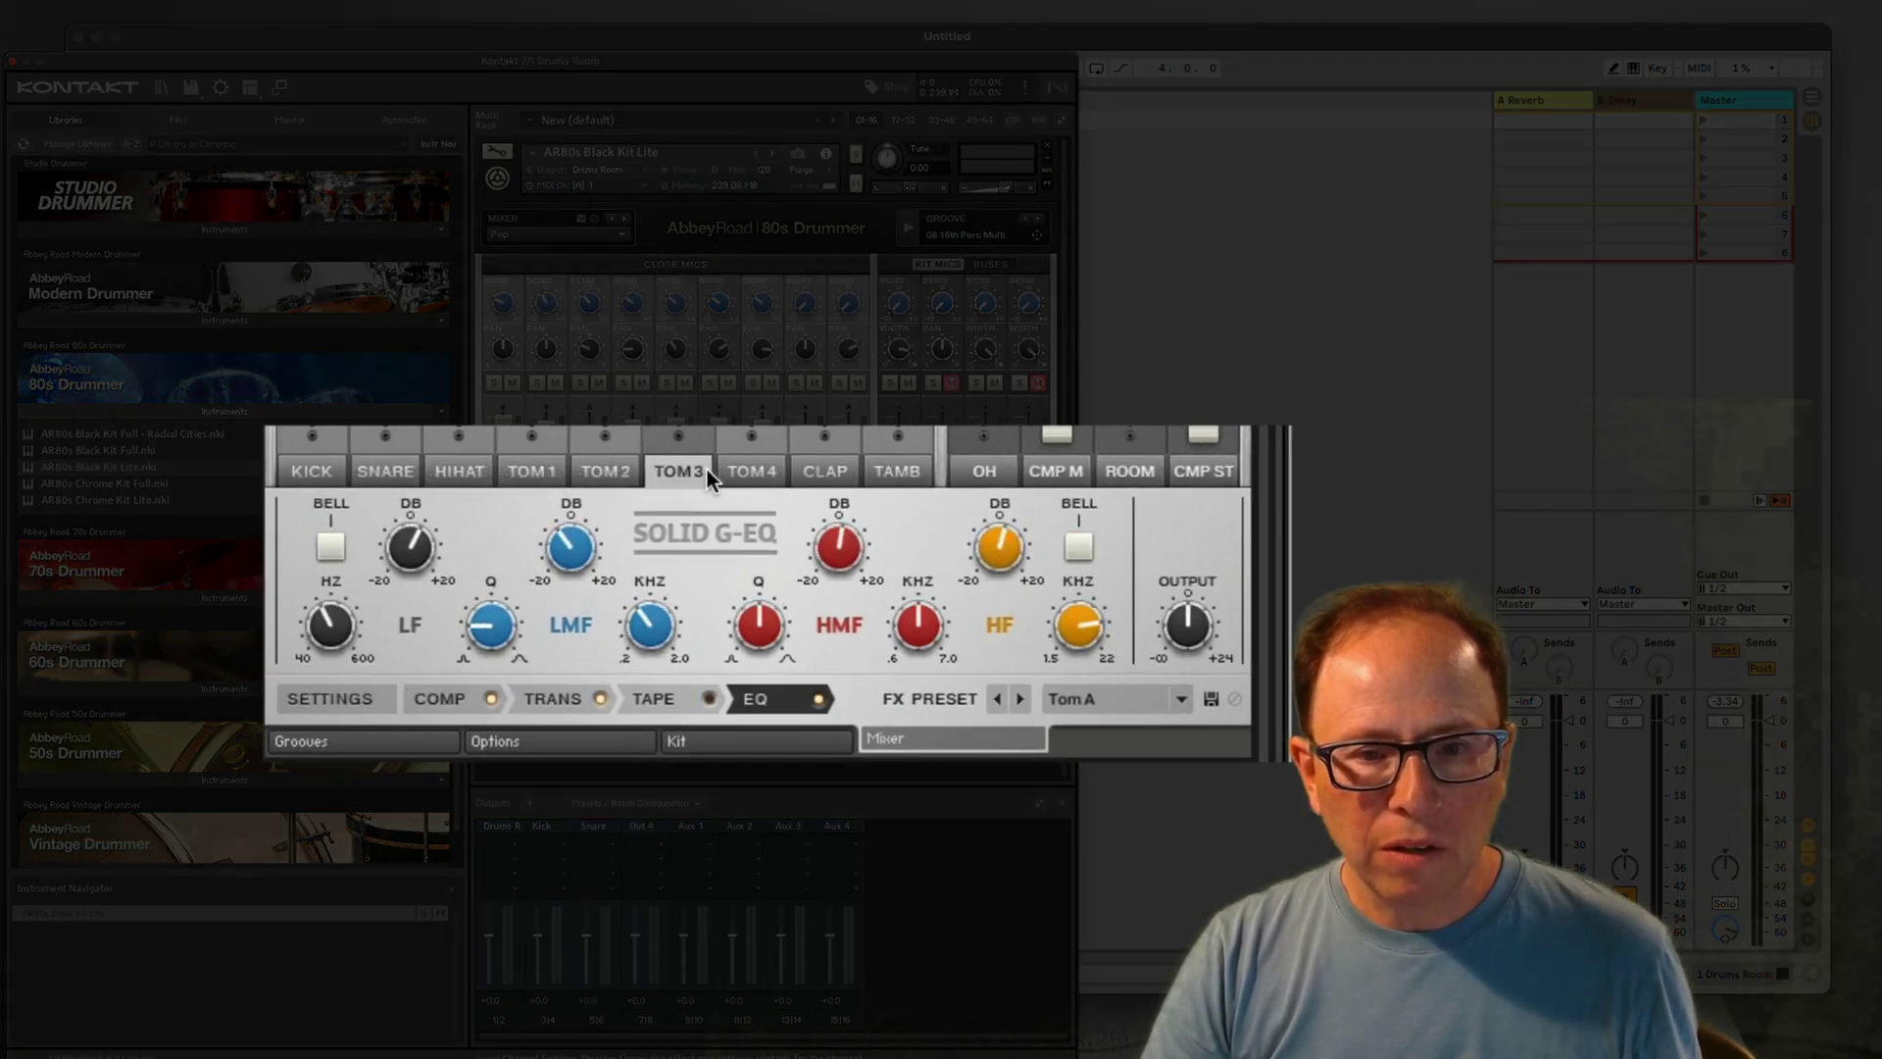
pyautogui.click(747, 473)
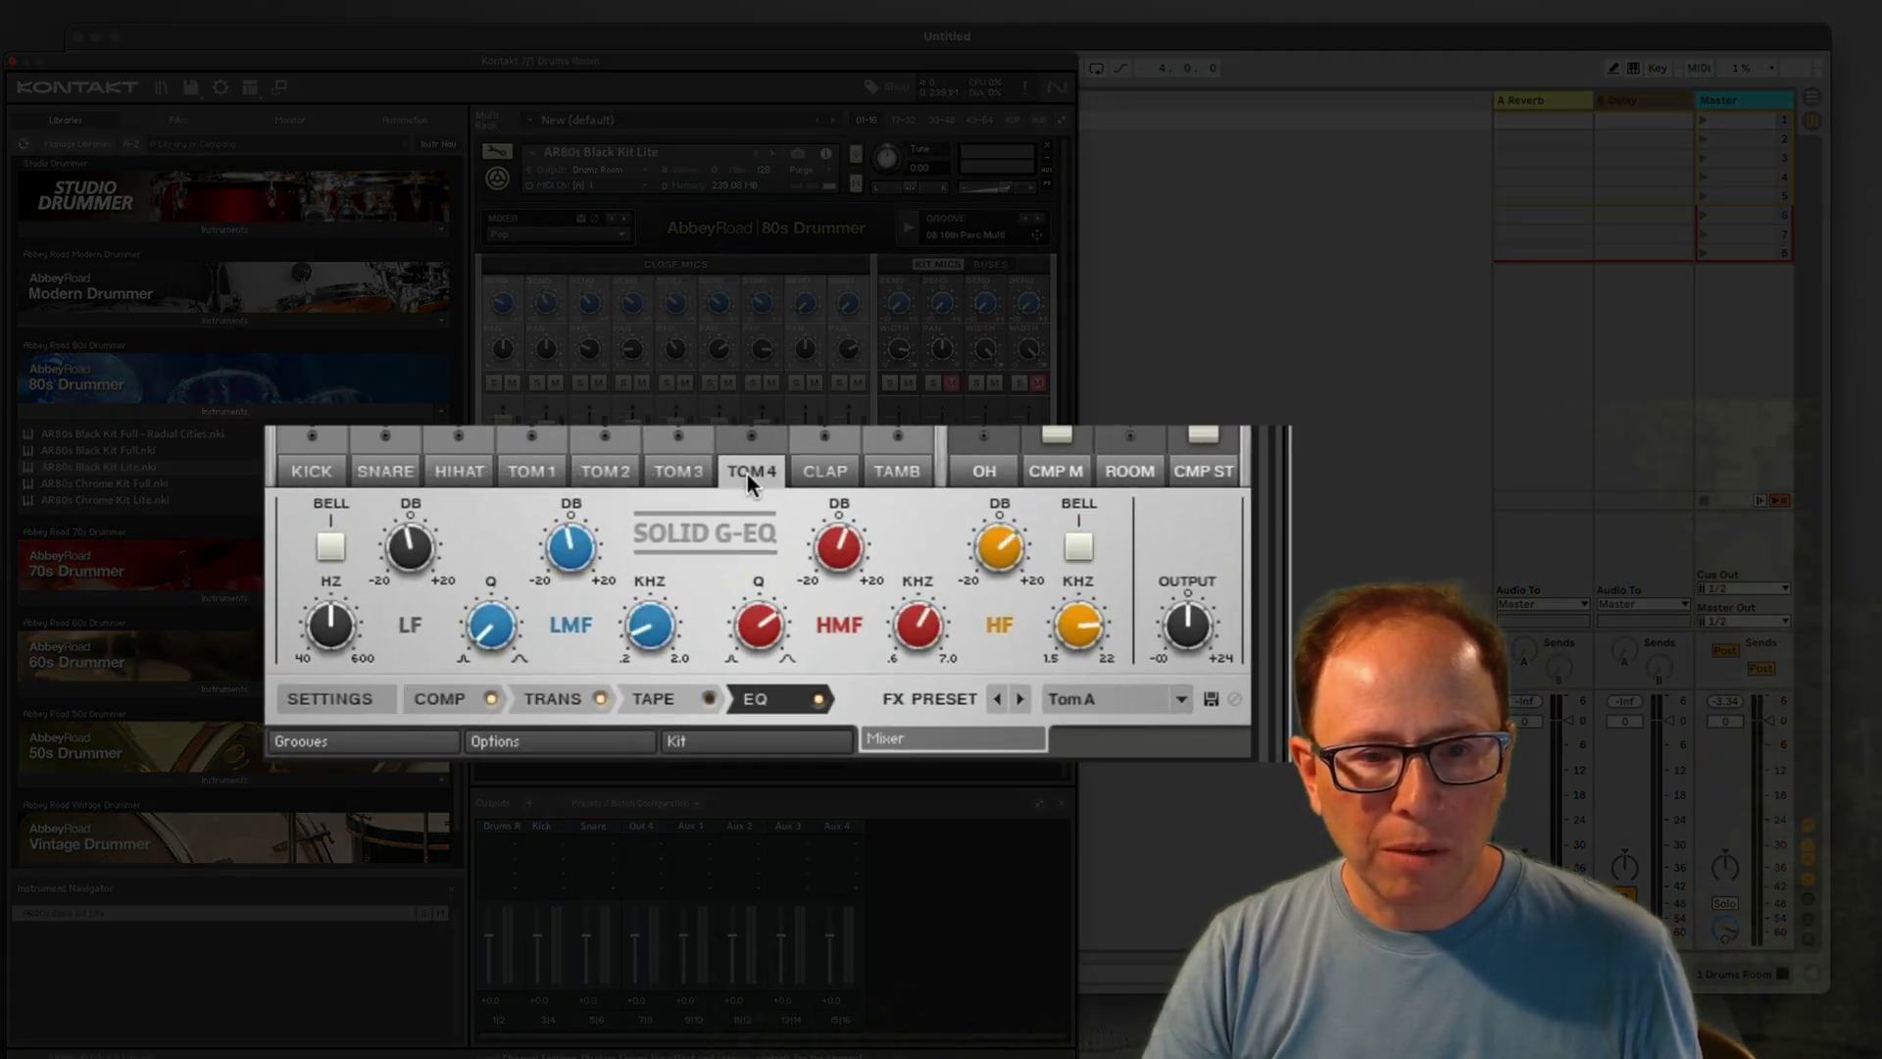
pyautogui.click(316, 472)
pyautogui.click(331, 539)
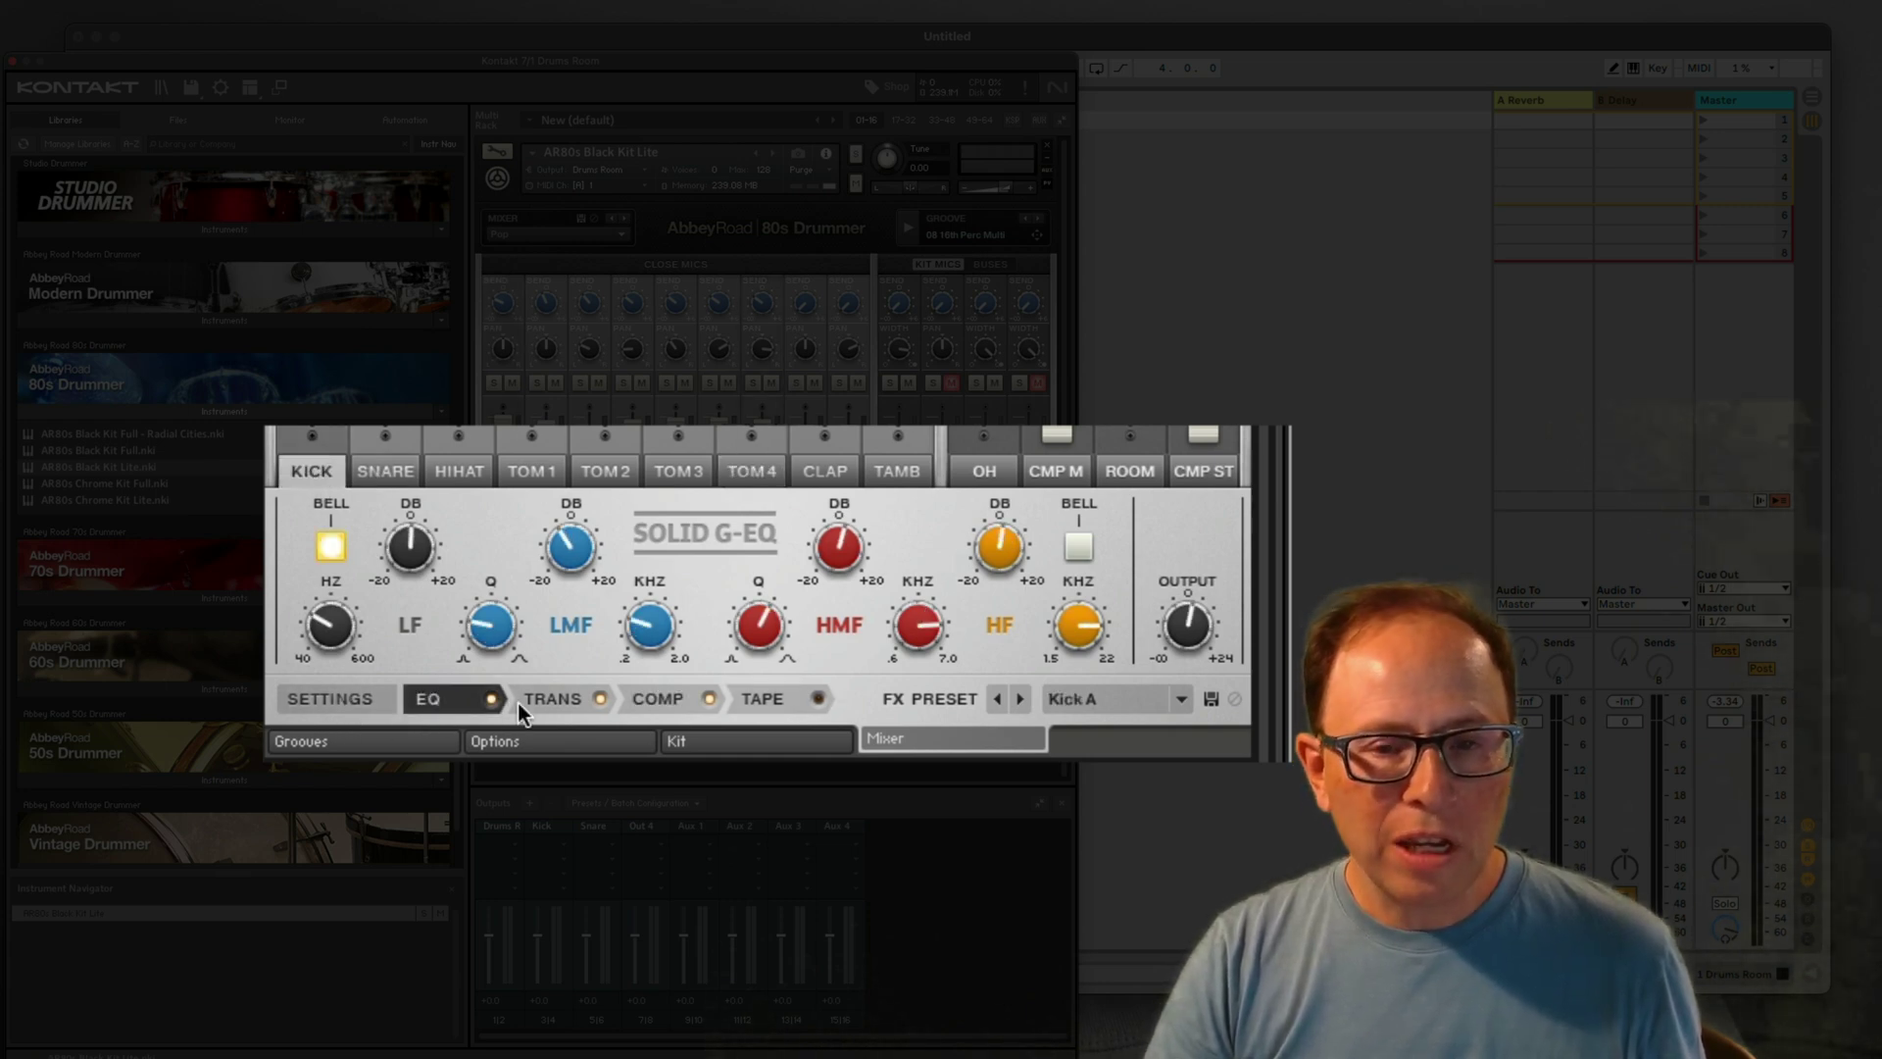
# In the 80s Drummer mixer, set the KICK channel's Output to Kick and the SNARE channel's Output to Snare
pyautogui.click(332, 702)
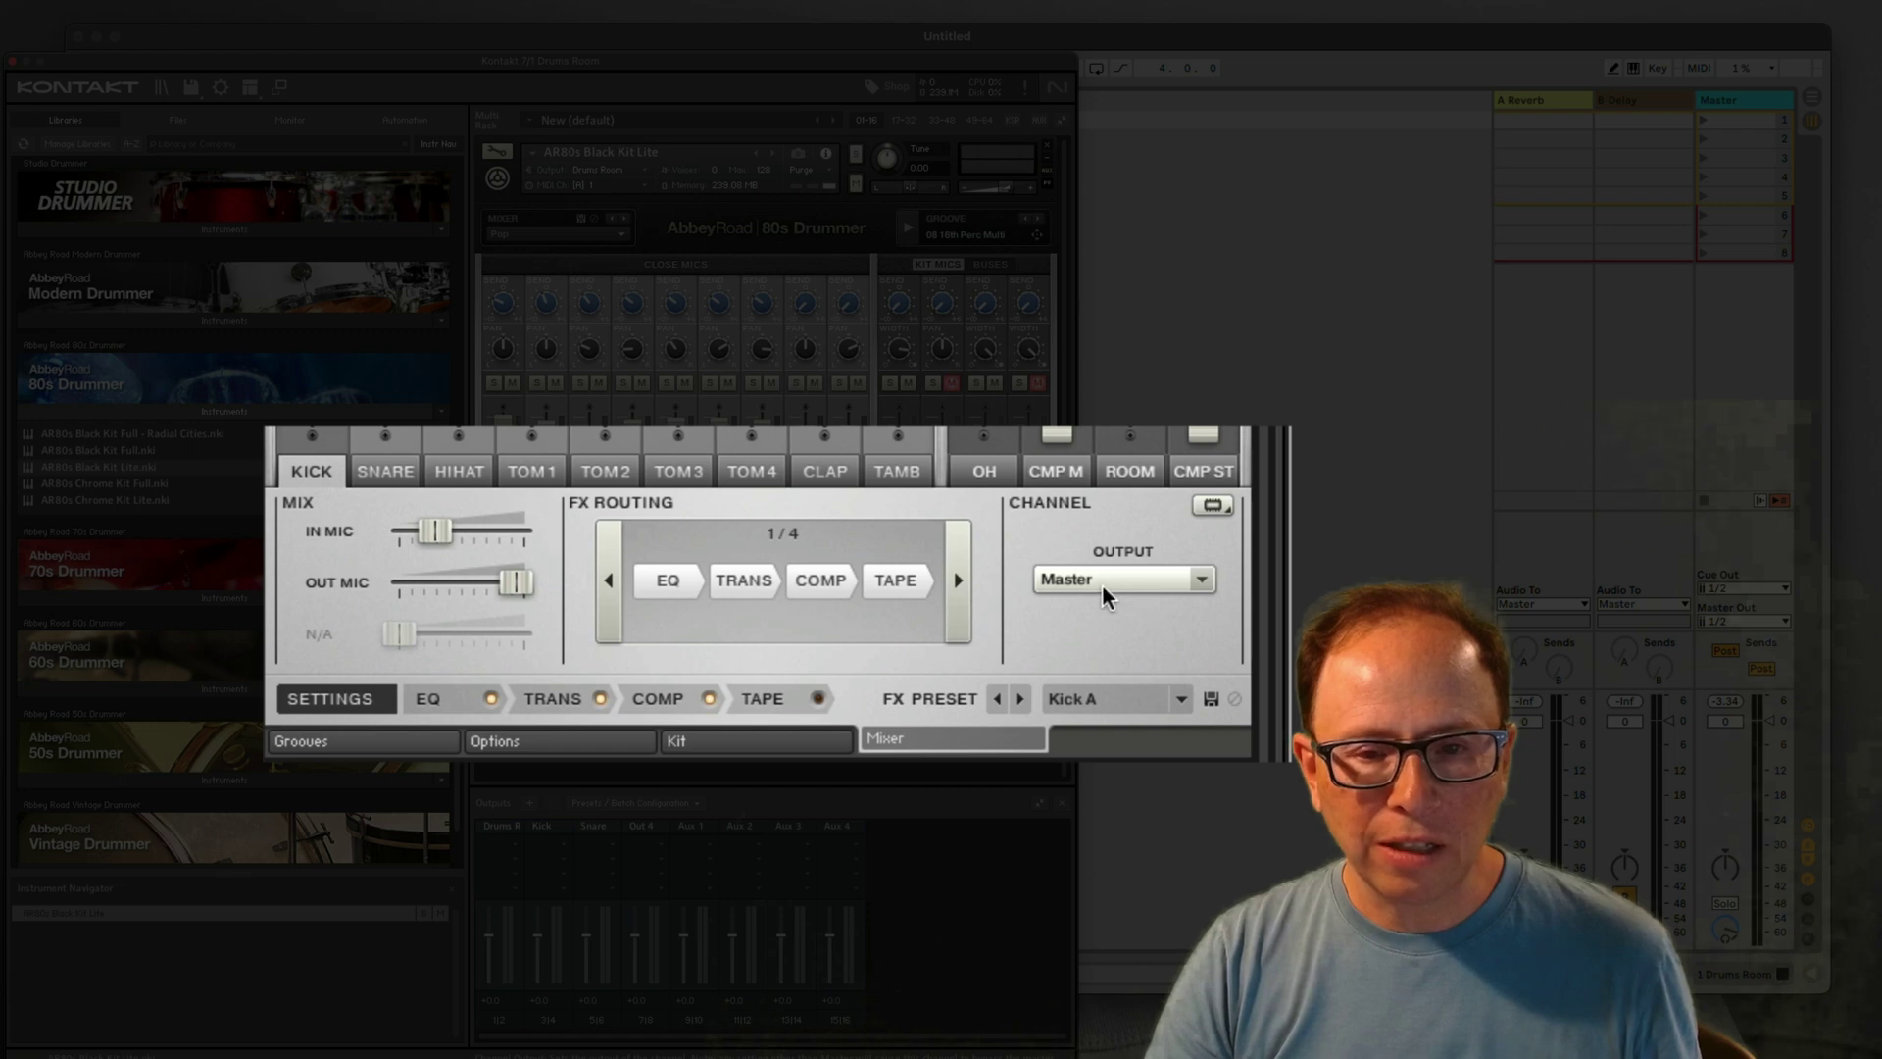
pyautogui.click(1201, 581)
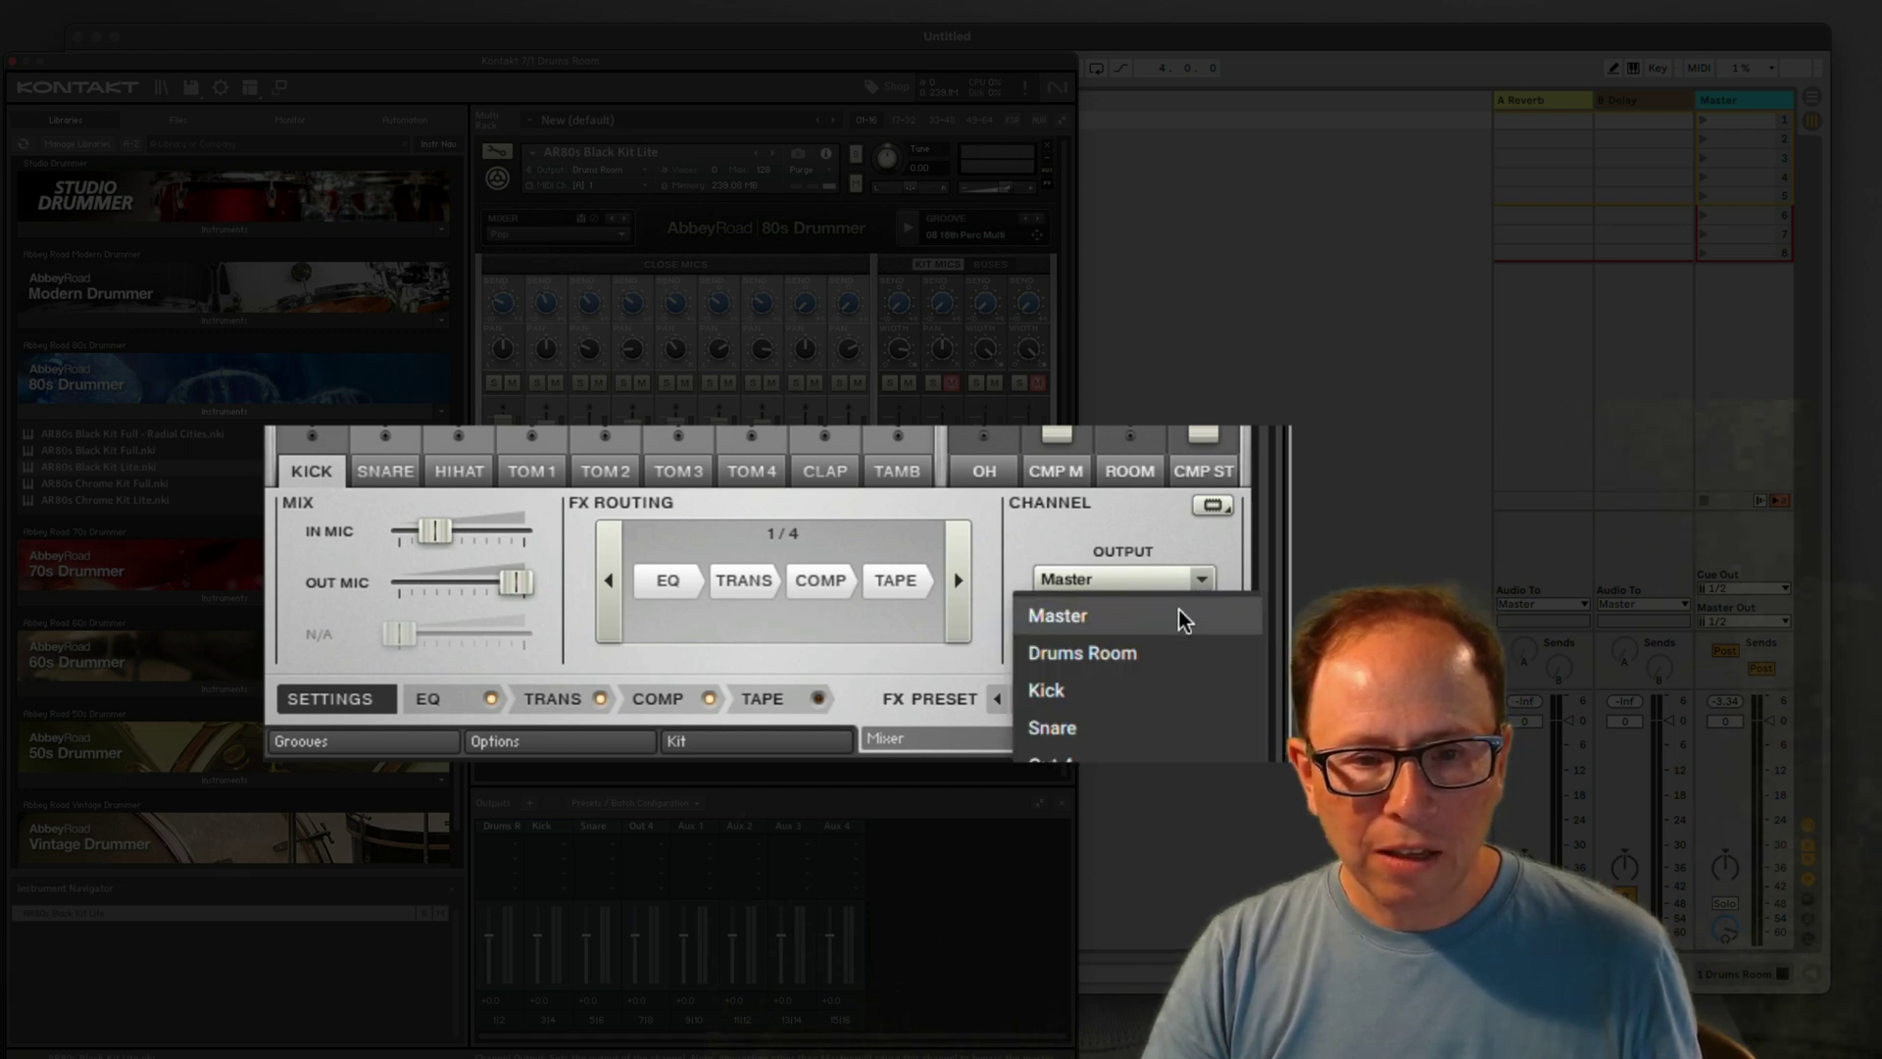
pyautogui.click(1147, 697)
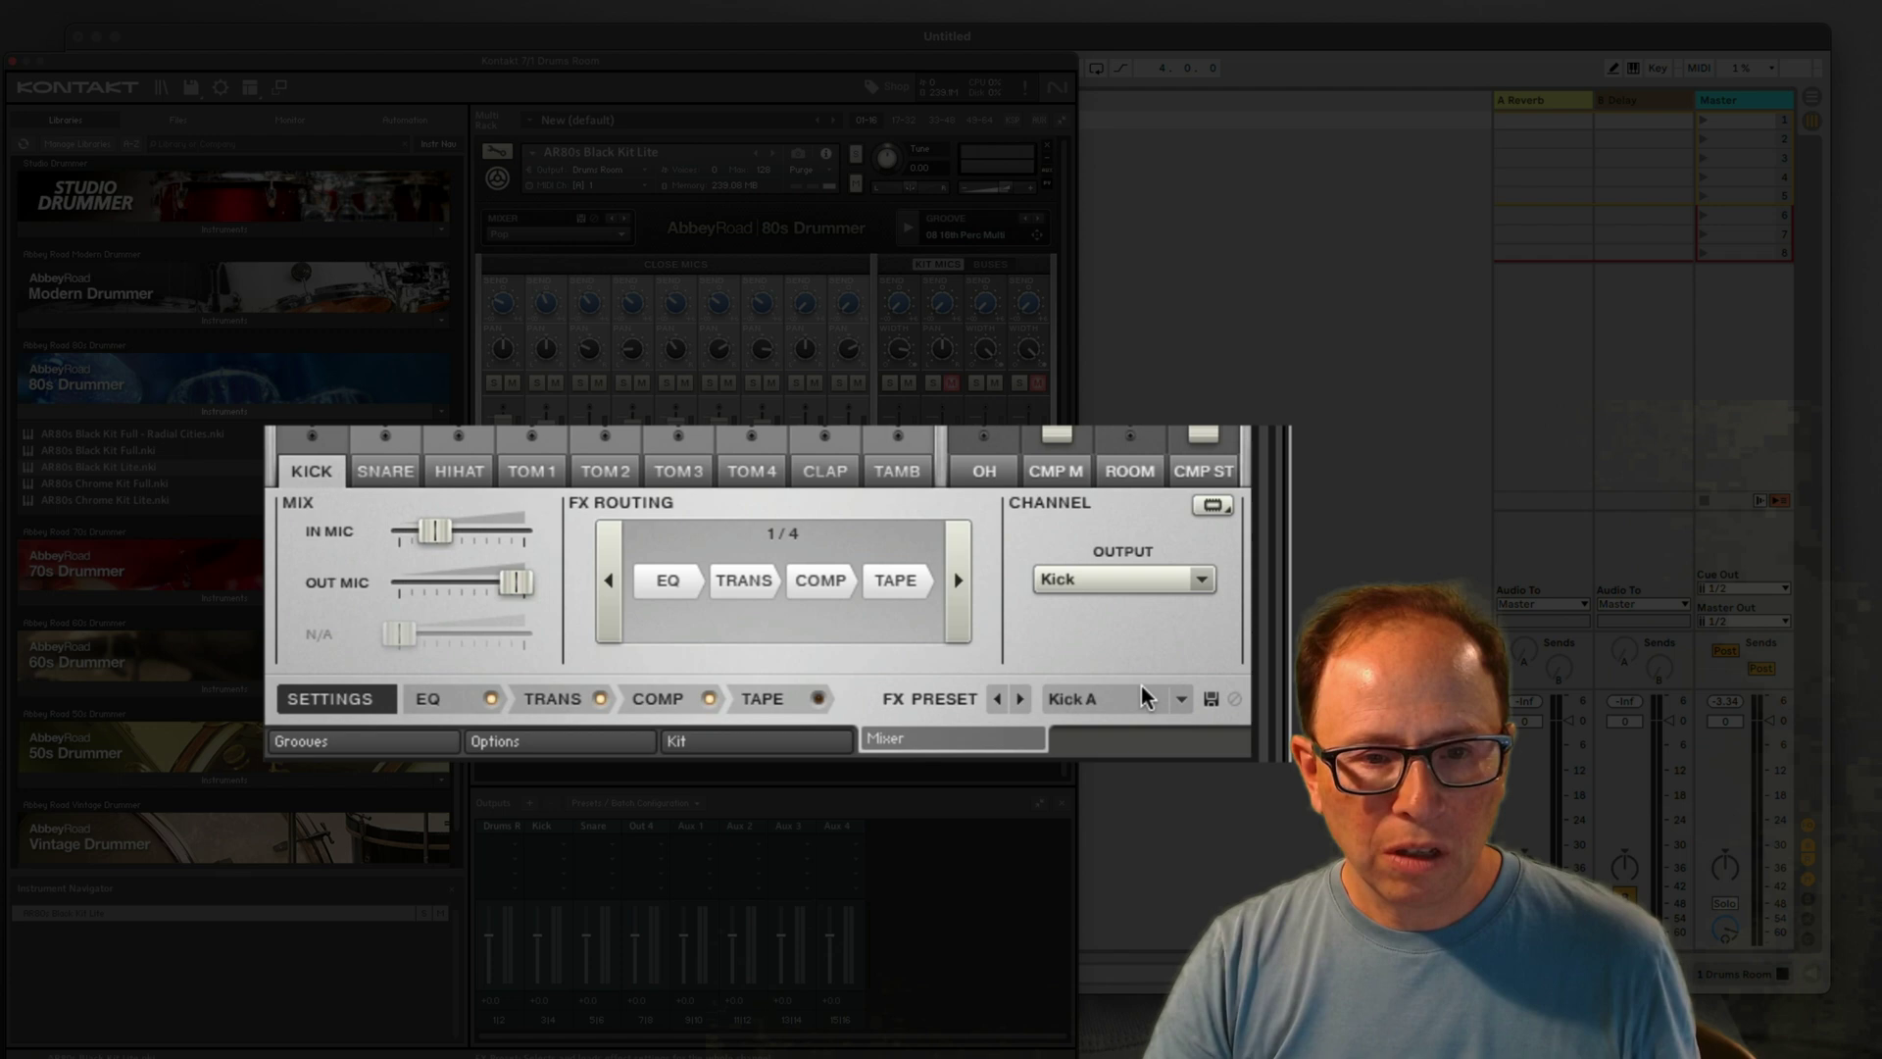
pyautogui.click(388, 475)
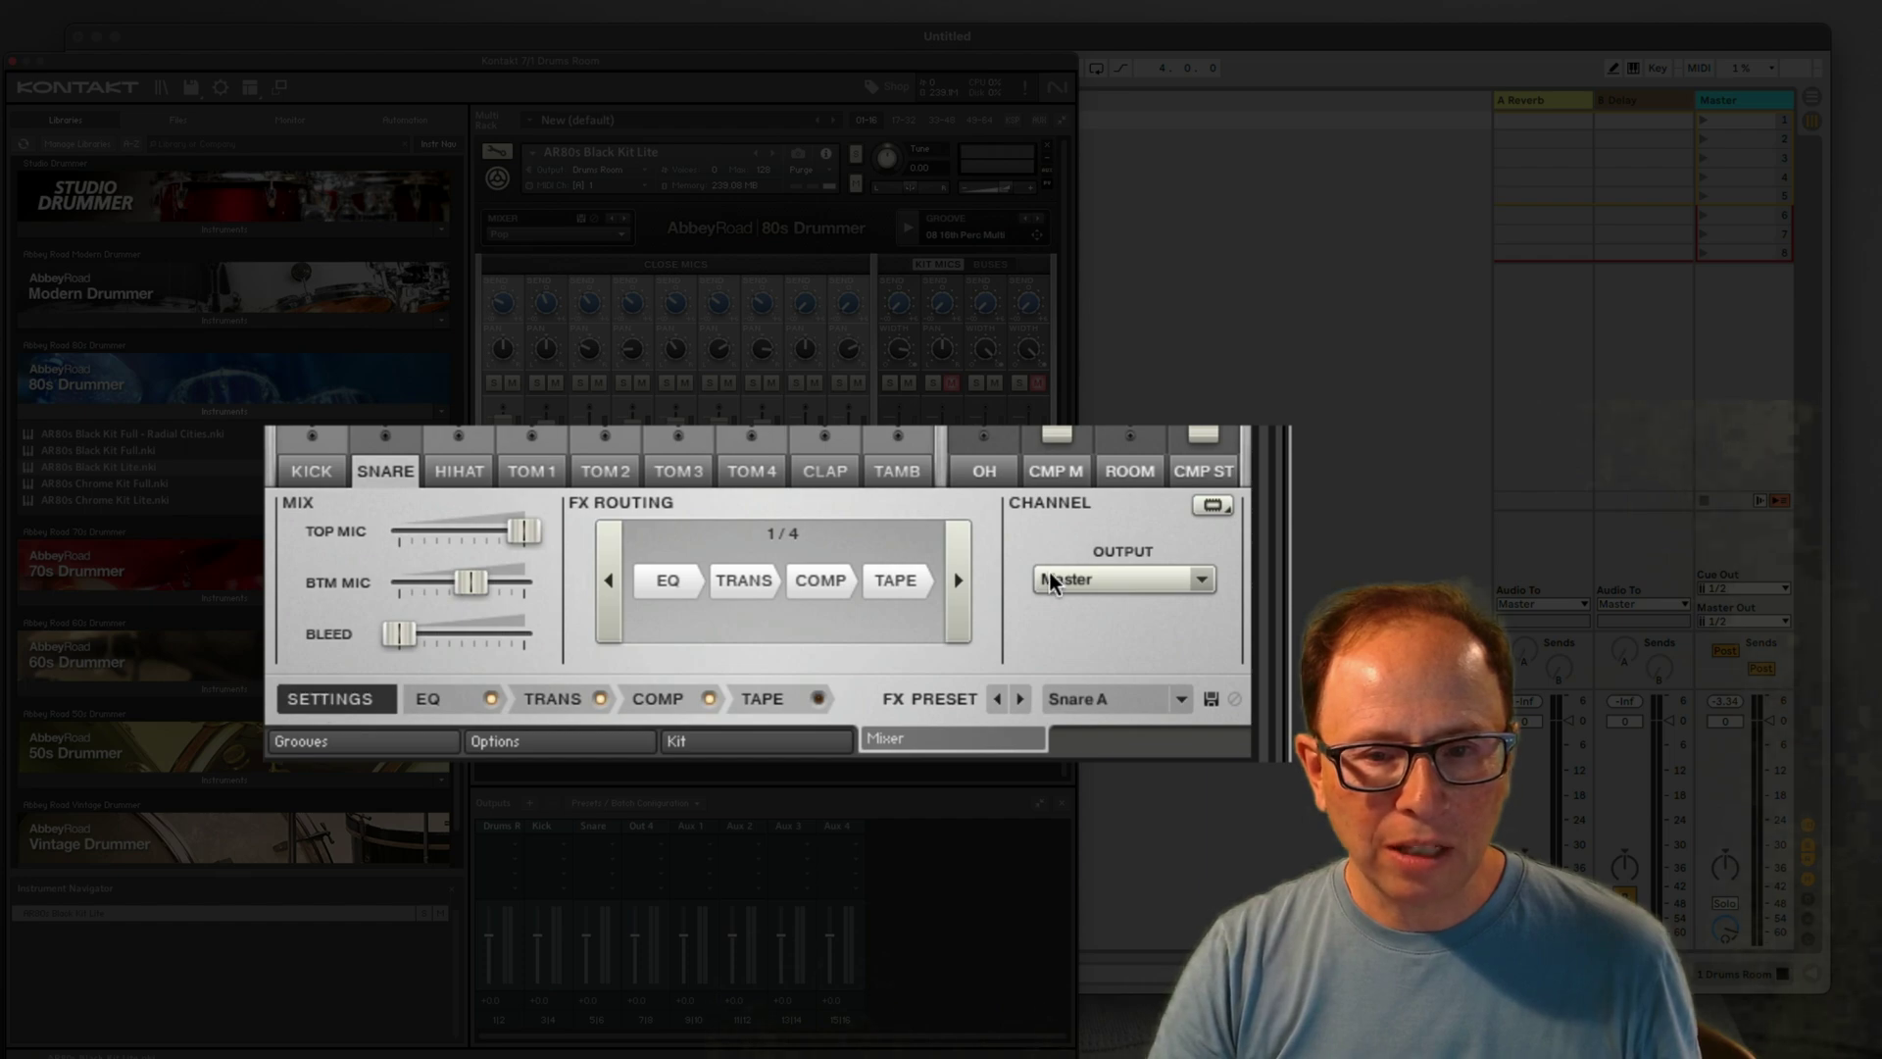
pyautogui.click(1189, 588)
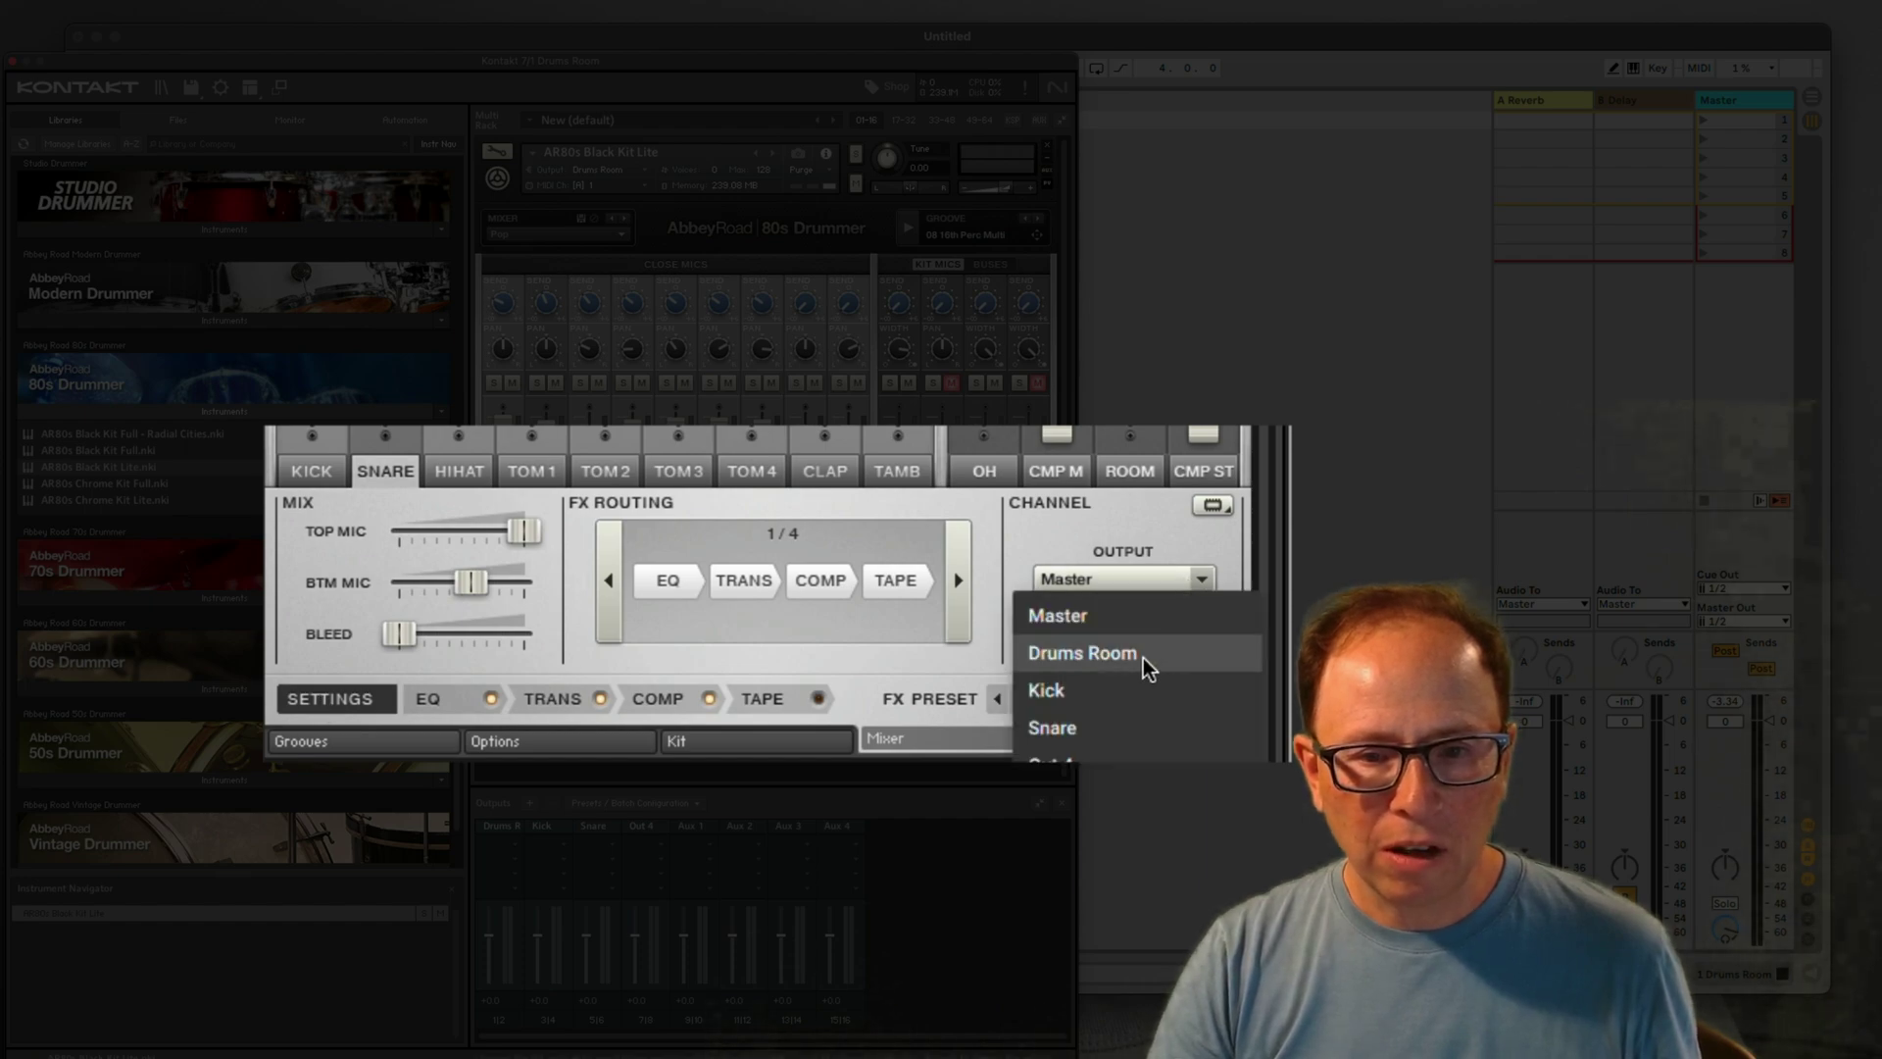
pyautogui.click(1118, 729)
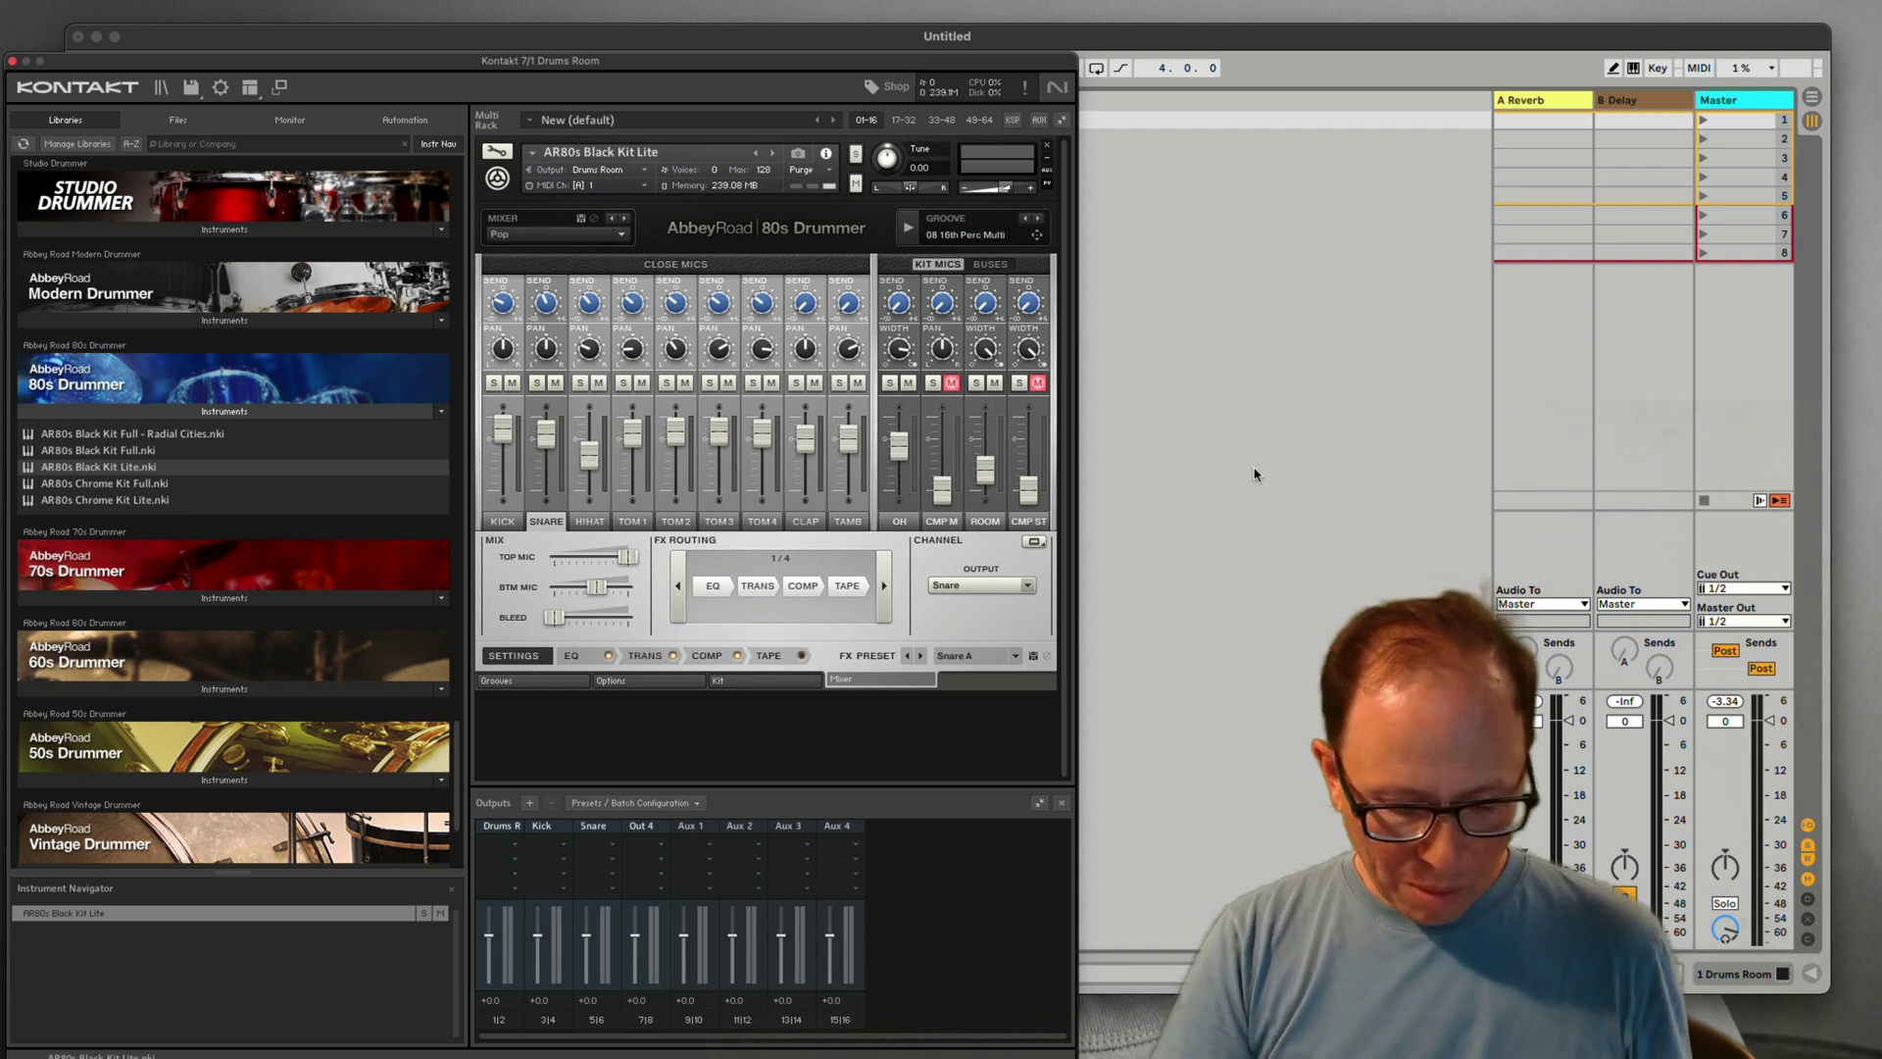
# Back in the set, set Audio From on the Kick and Snare tracks to 1 Drums Room
pyautogui.press('super+alt+p')
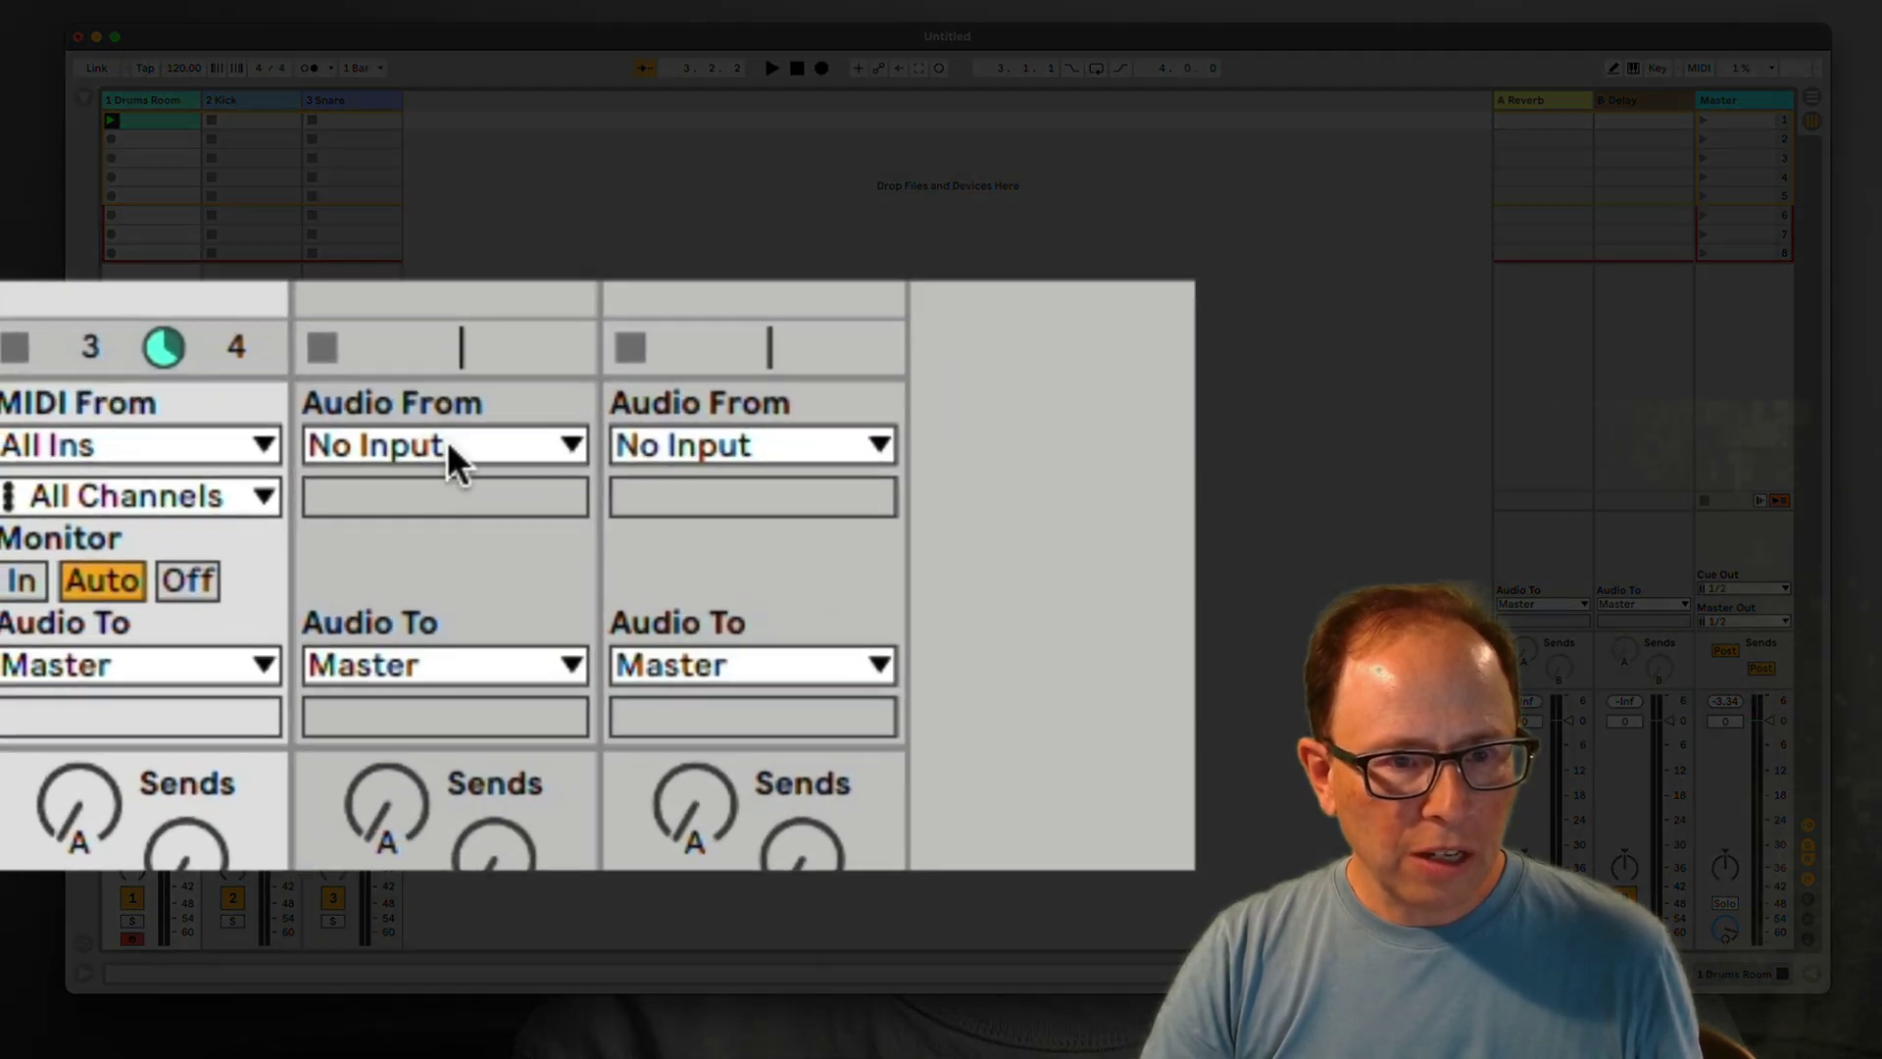
pyautogui.click(449, 446)
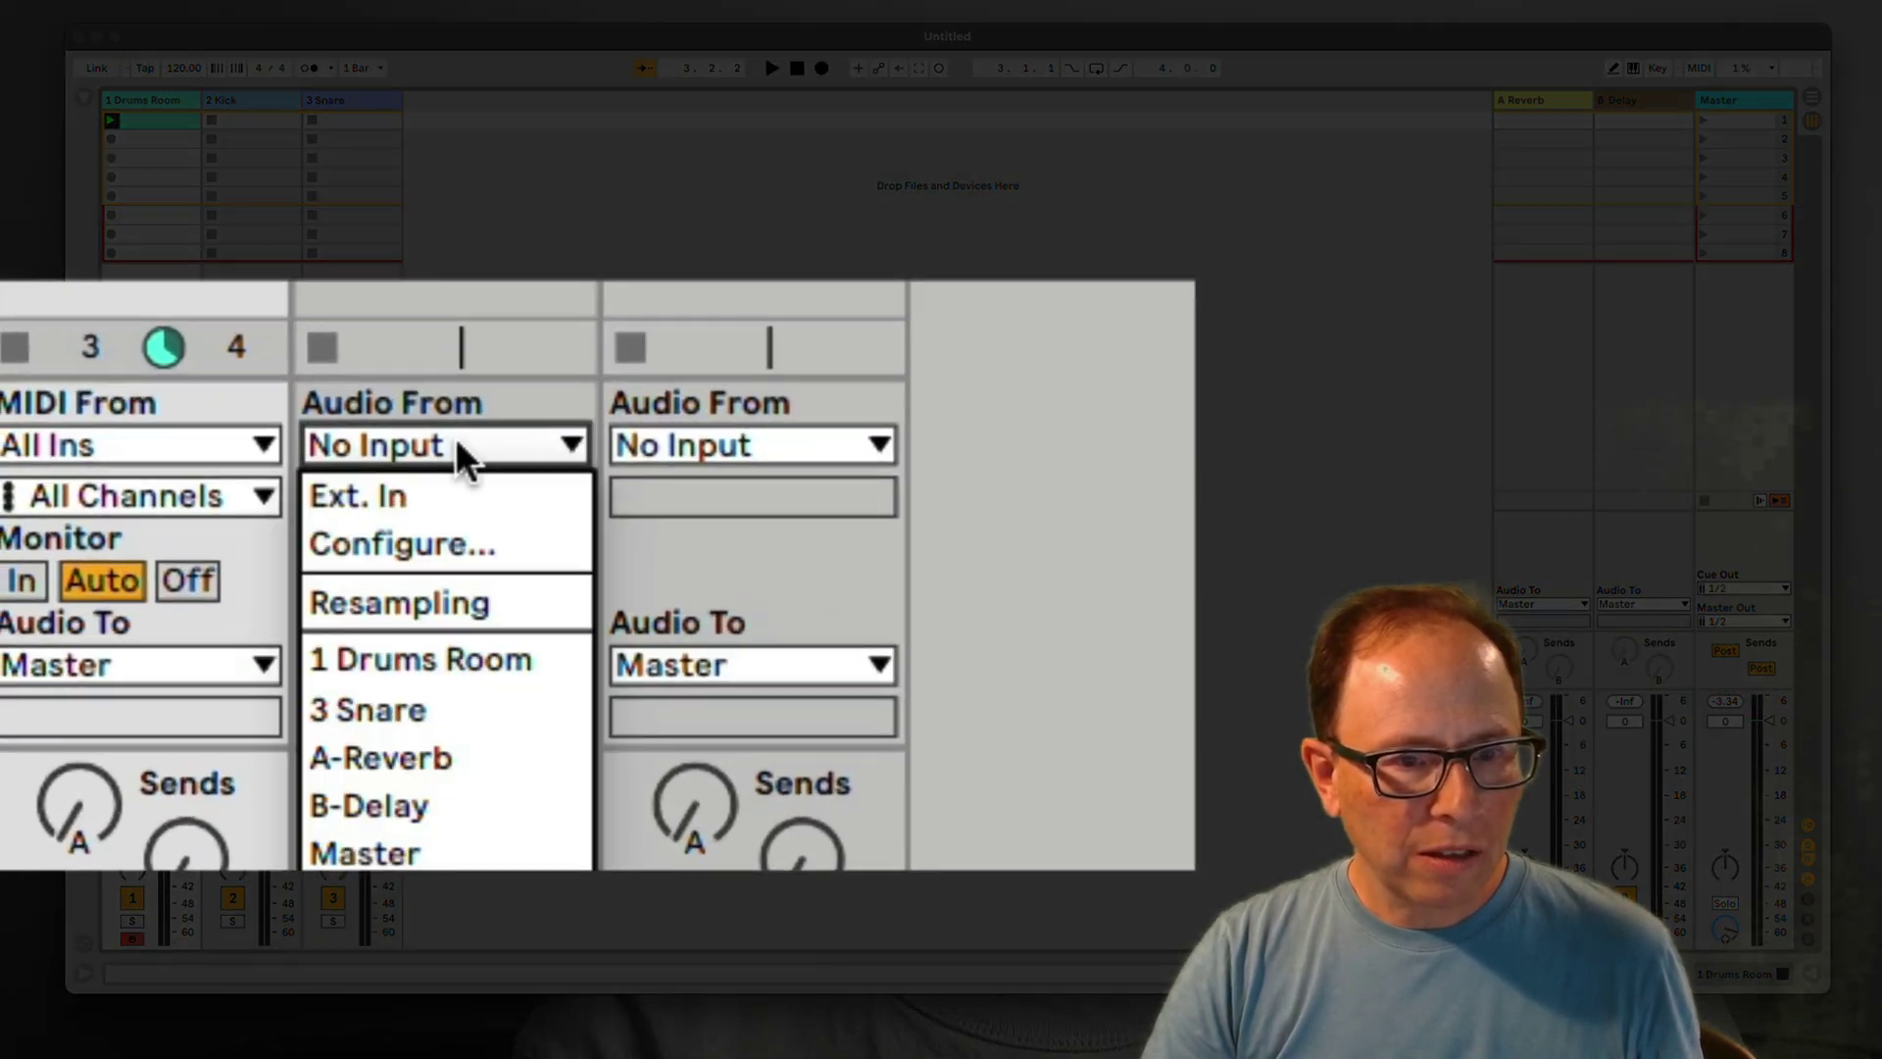
pyautogui.click(469, 662)
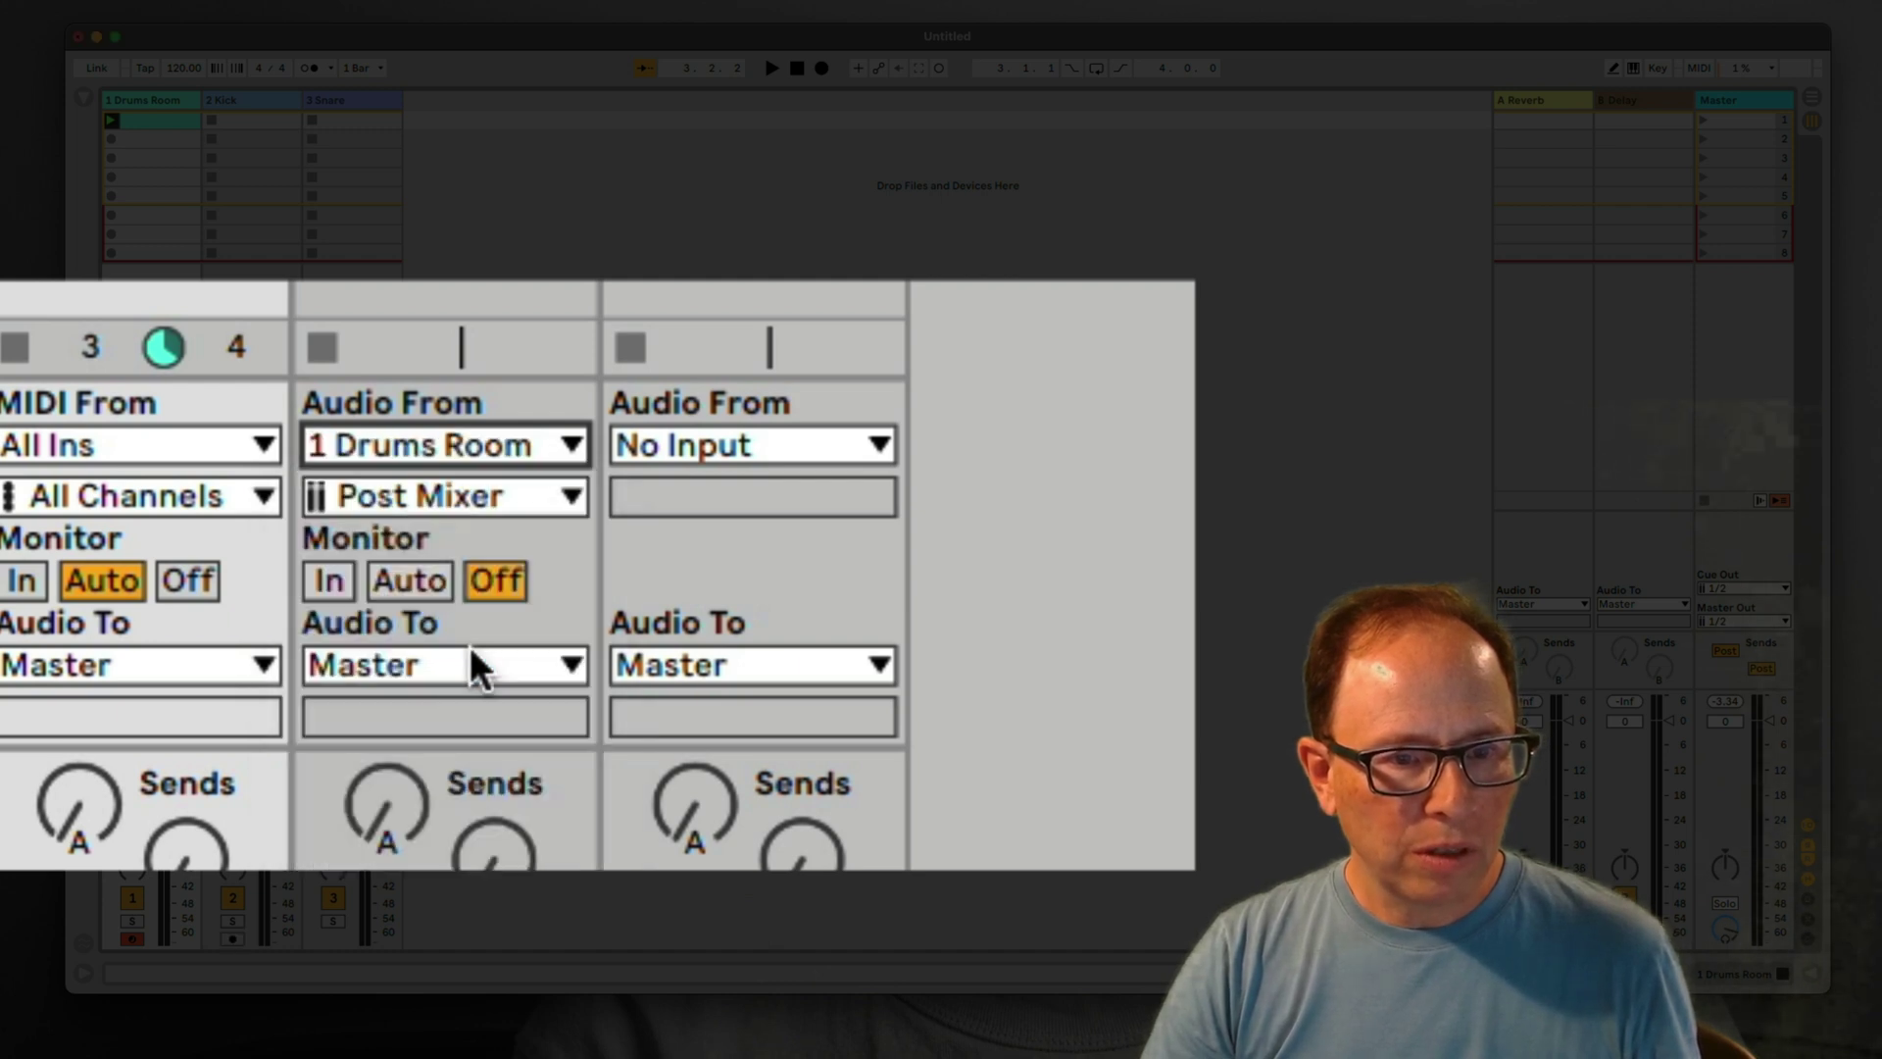
pyautogui.click(717, 433)
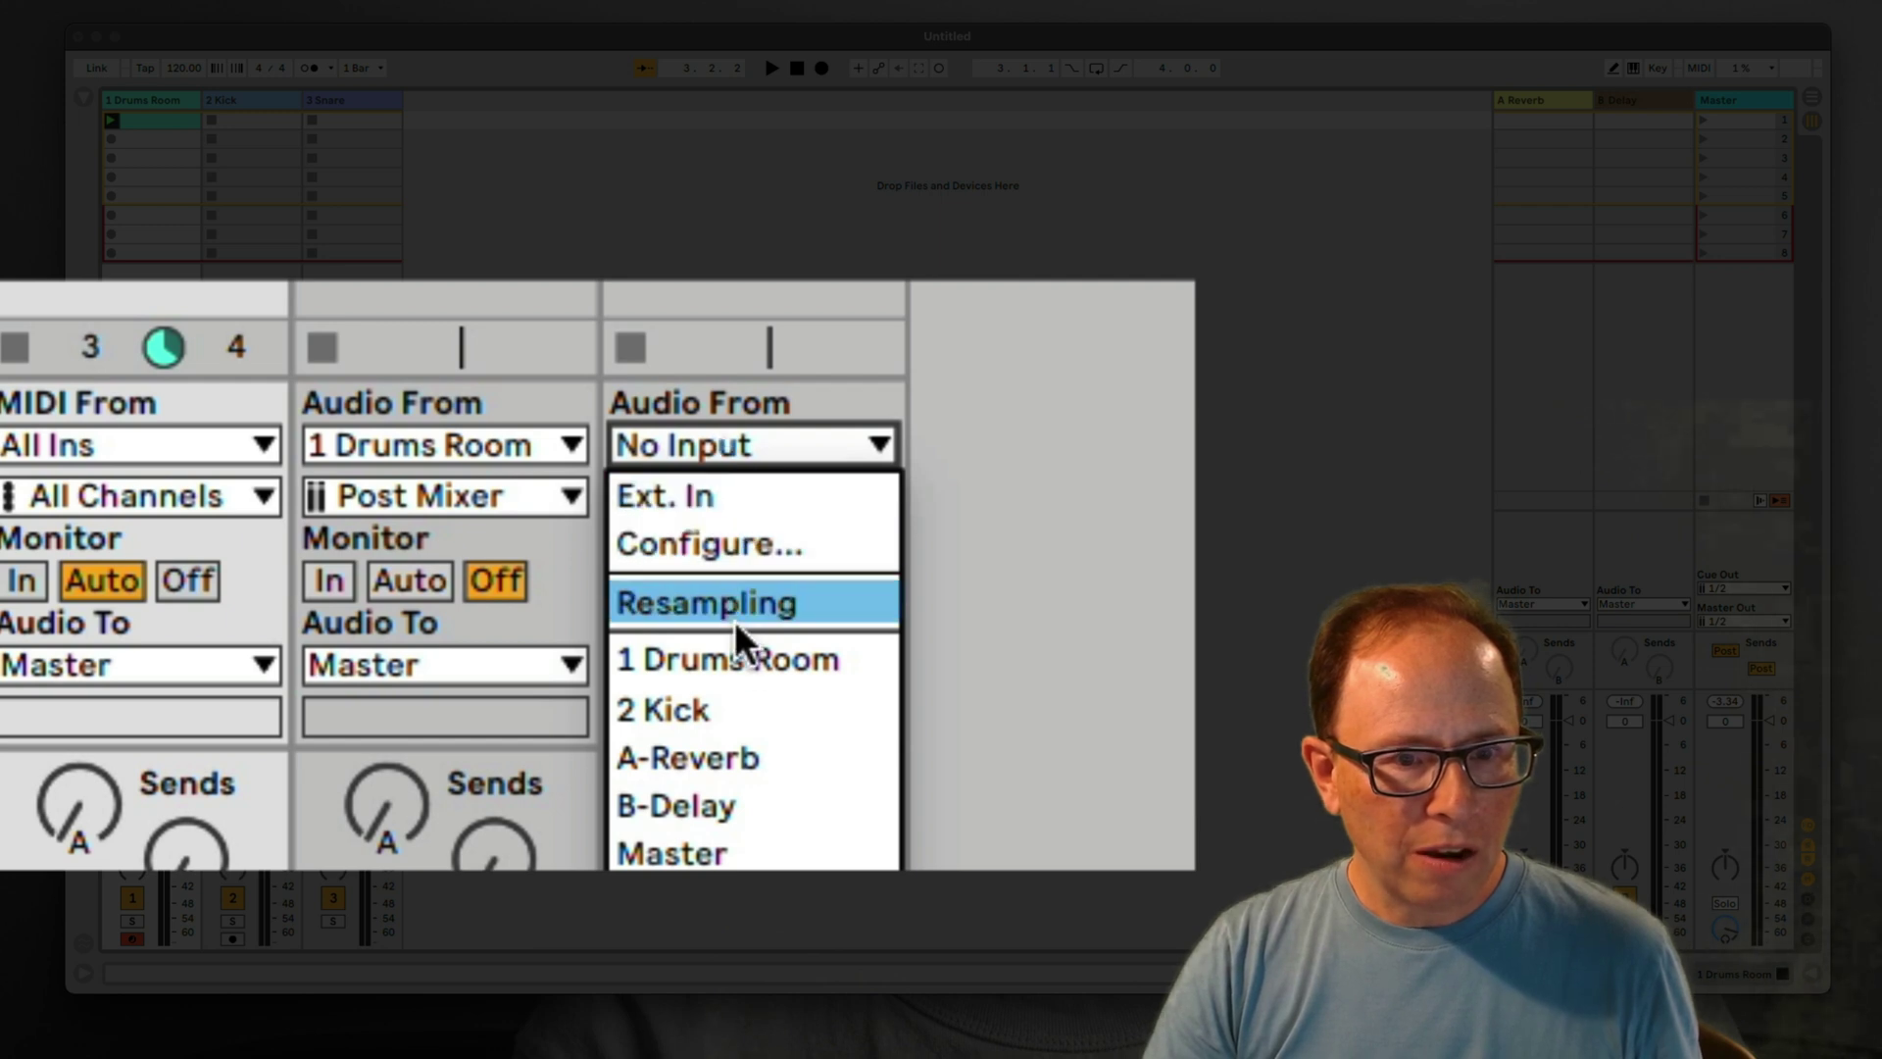
pyautogui.click(735, 659)
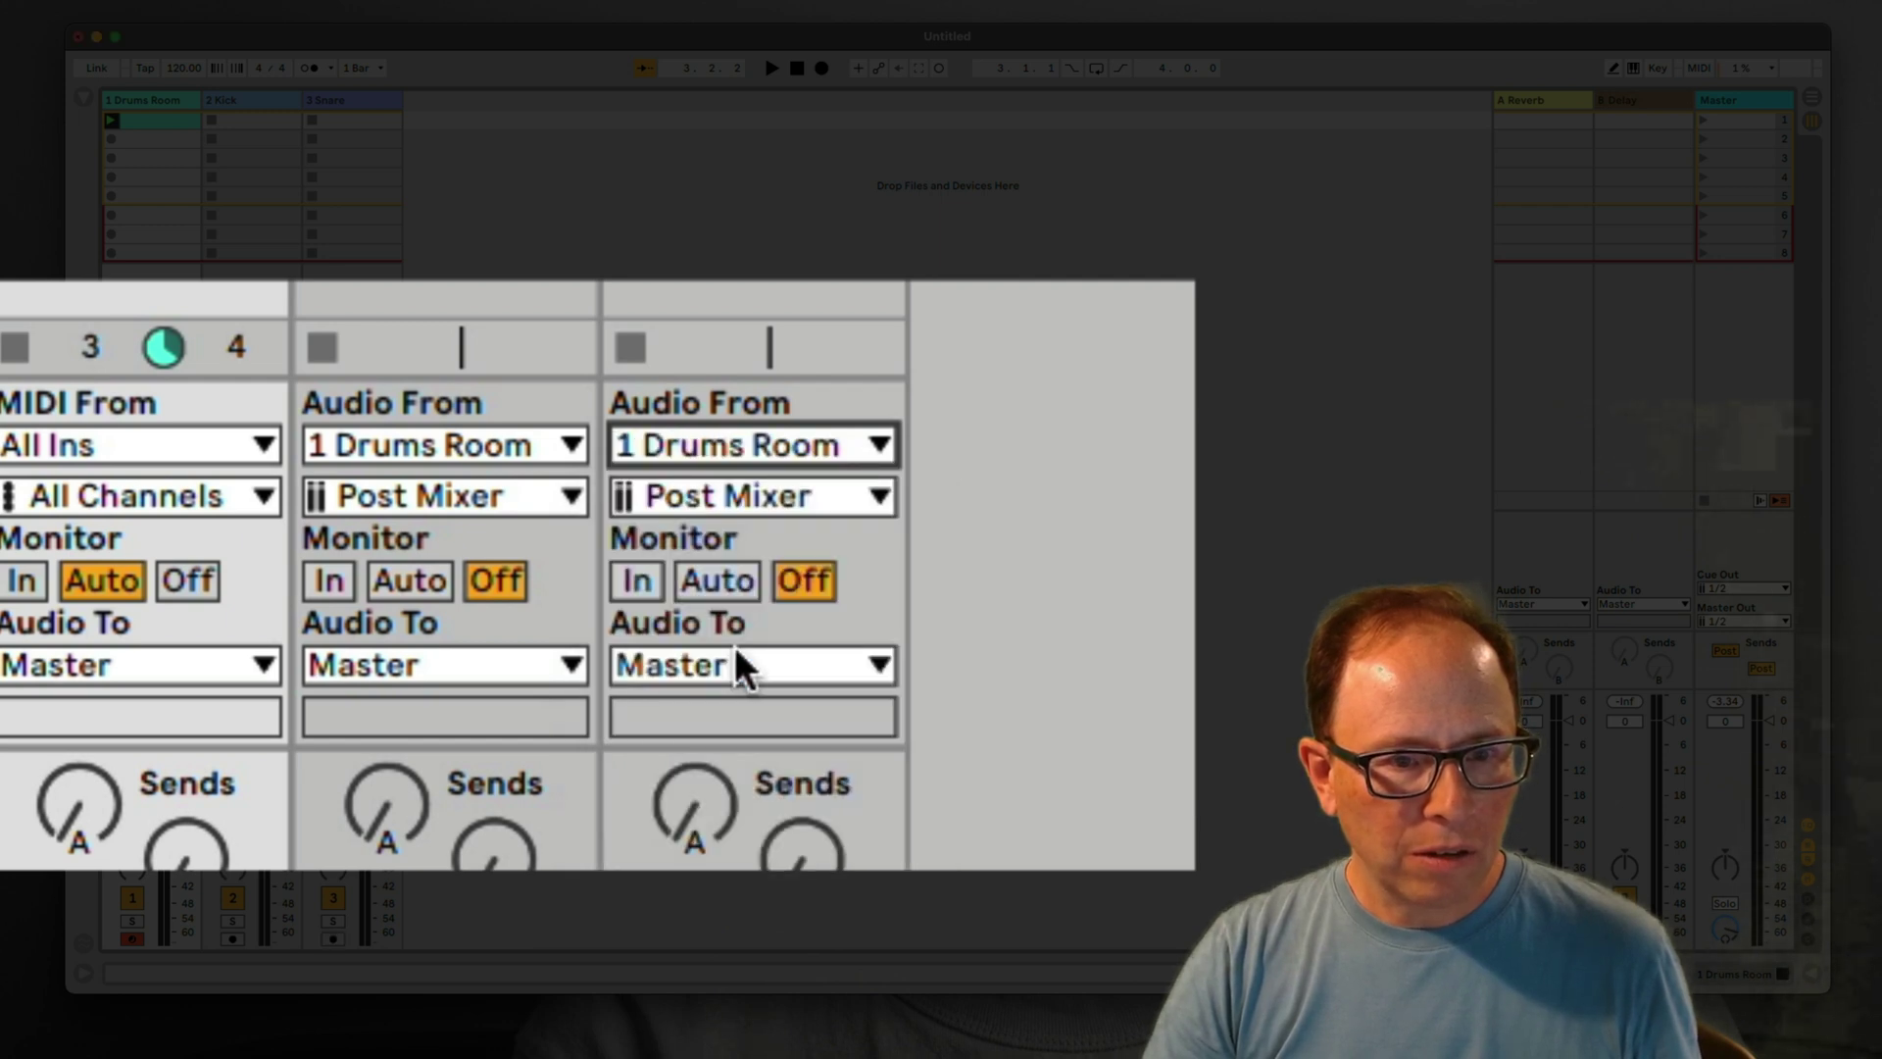
# Choose 3/4-Kontakt 7 as the Kick track's input channel and 5/6-Kontakt 7 for Snare
pyautogui.click(530, 506)
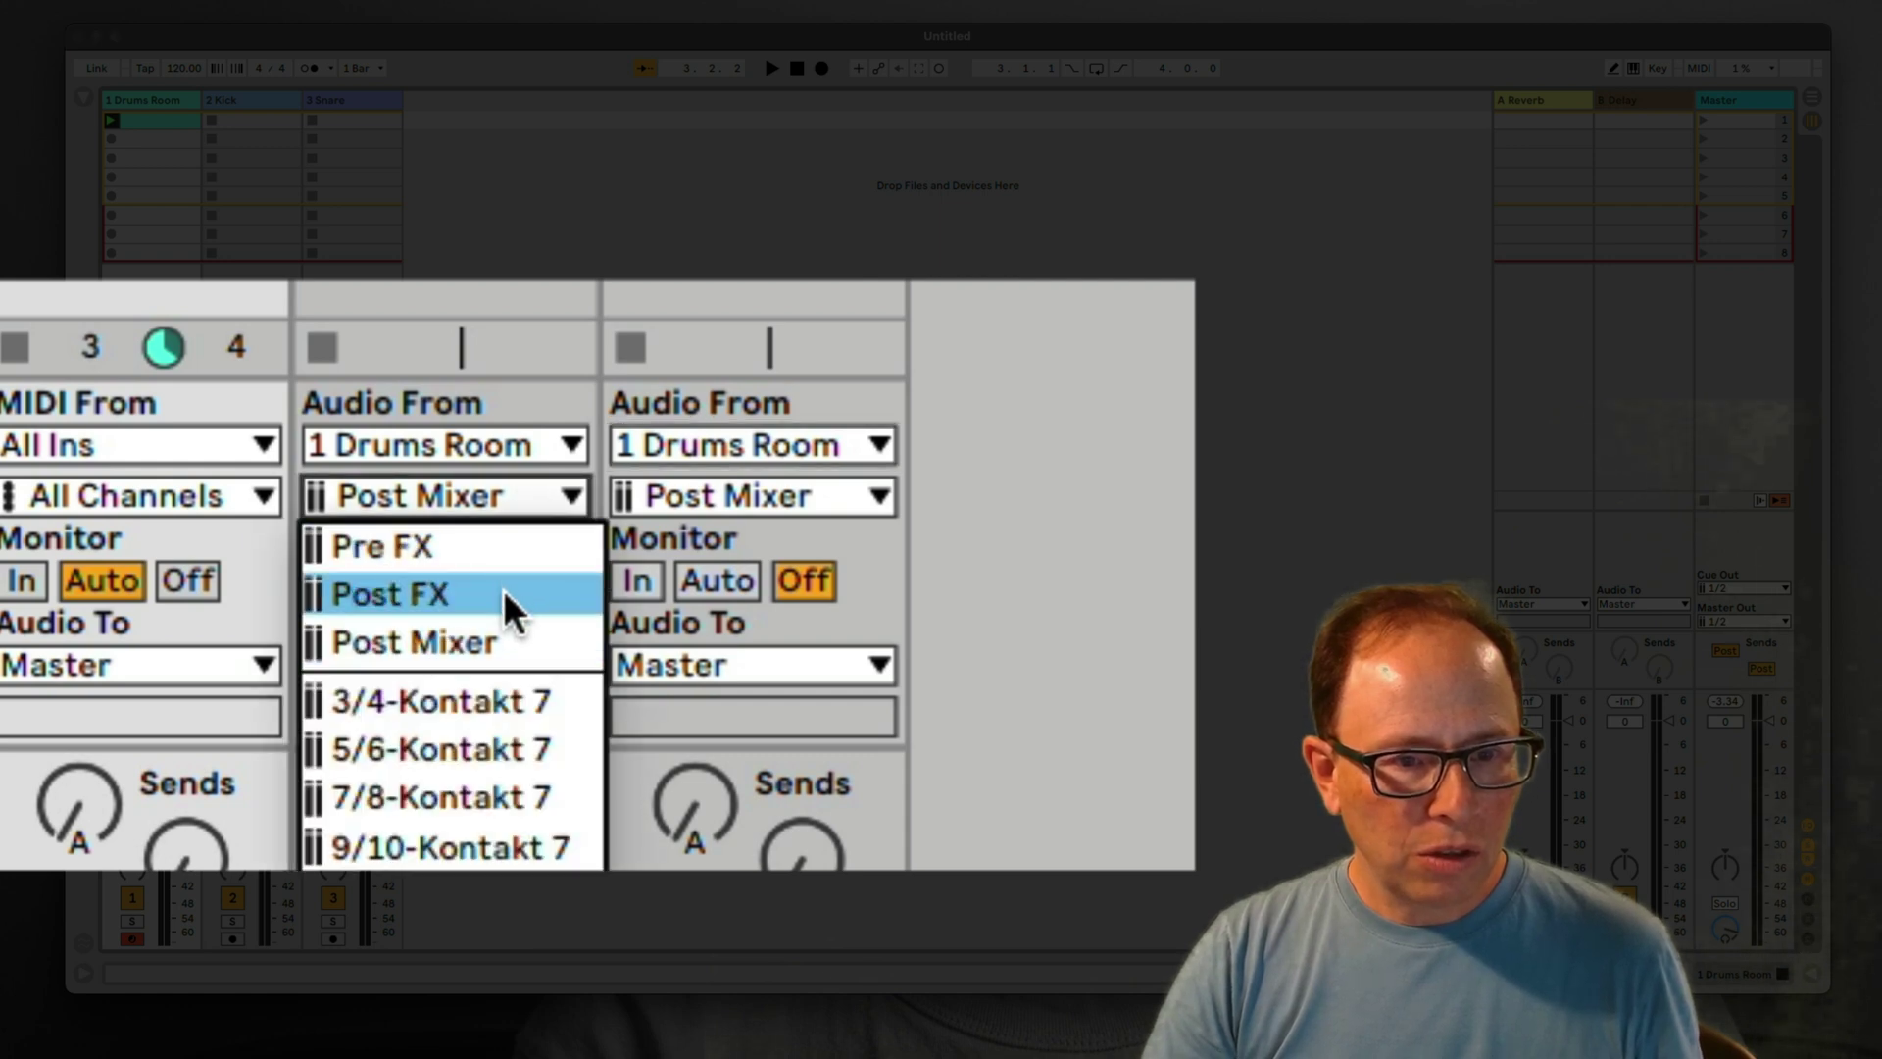
pyautogui.click(500, 704)
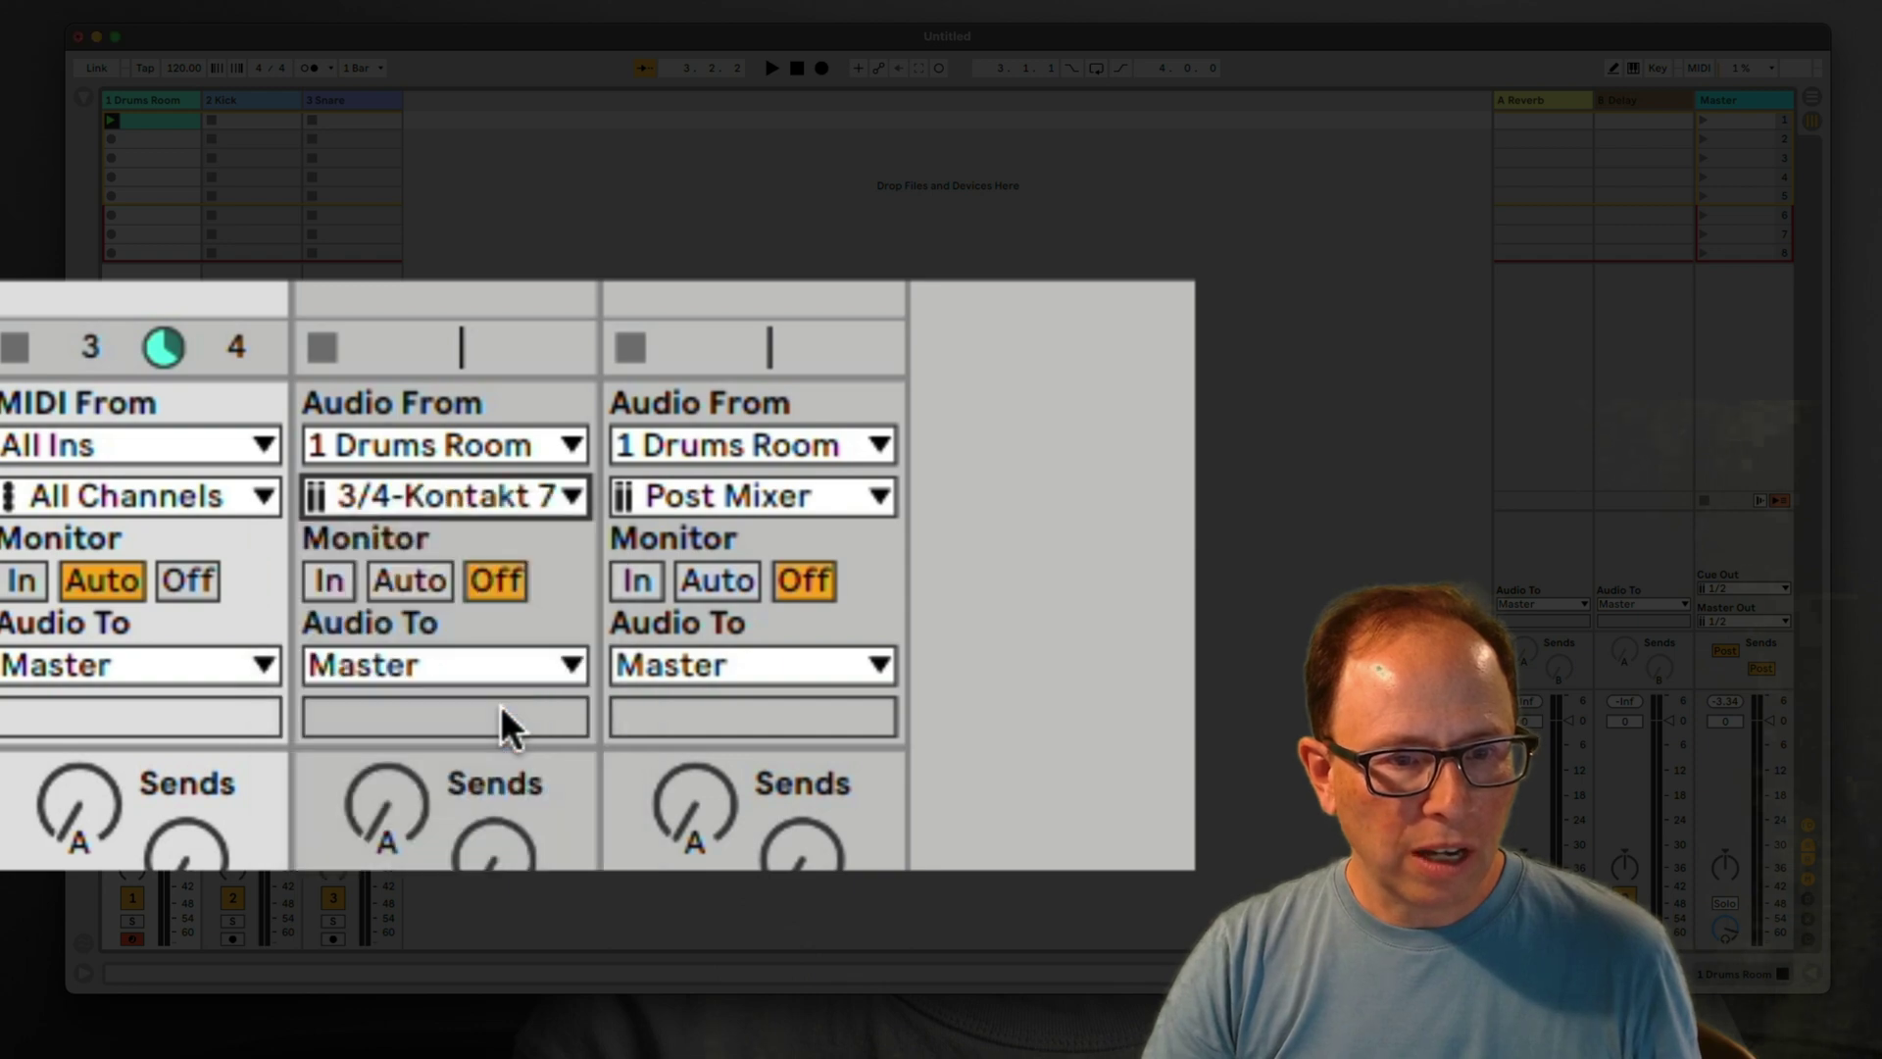
pyautogui.click(761, 492)
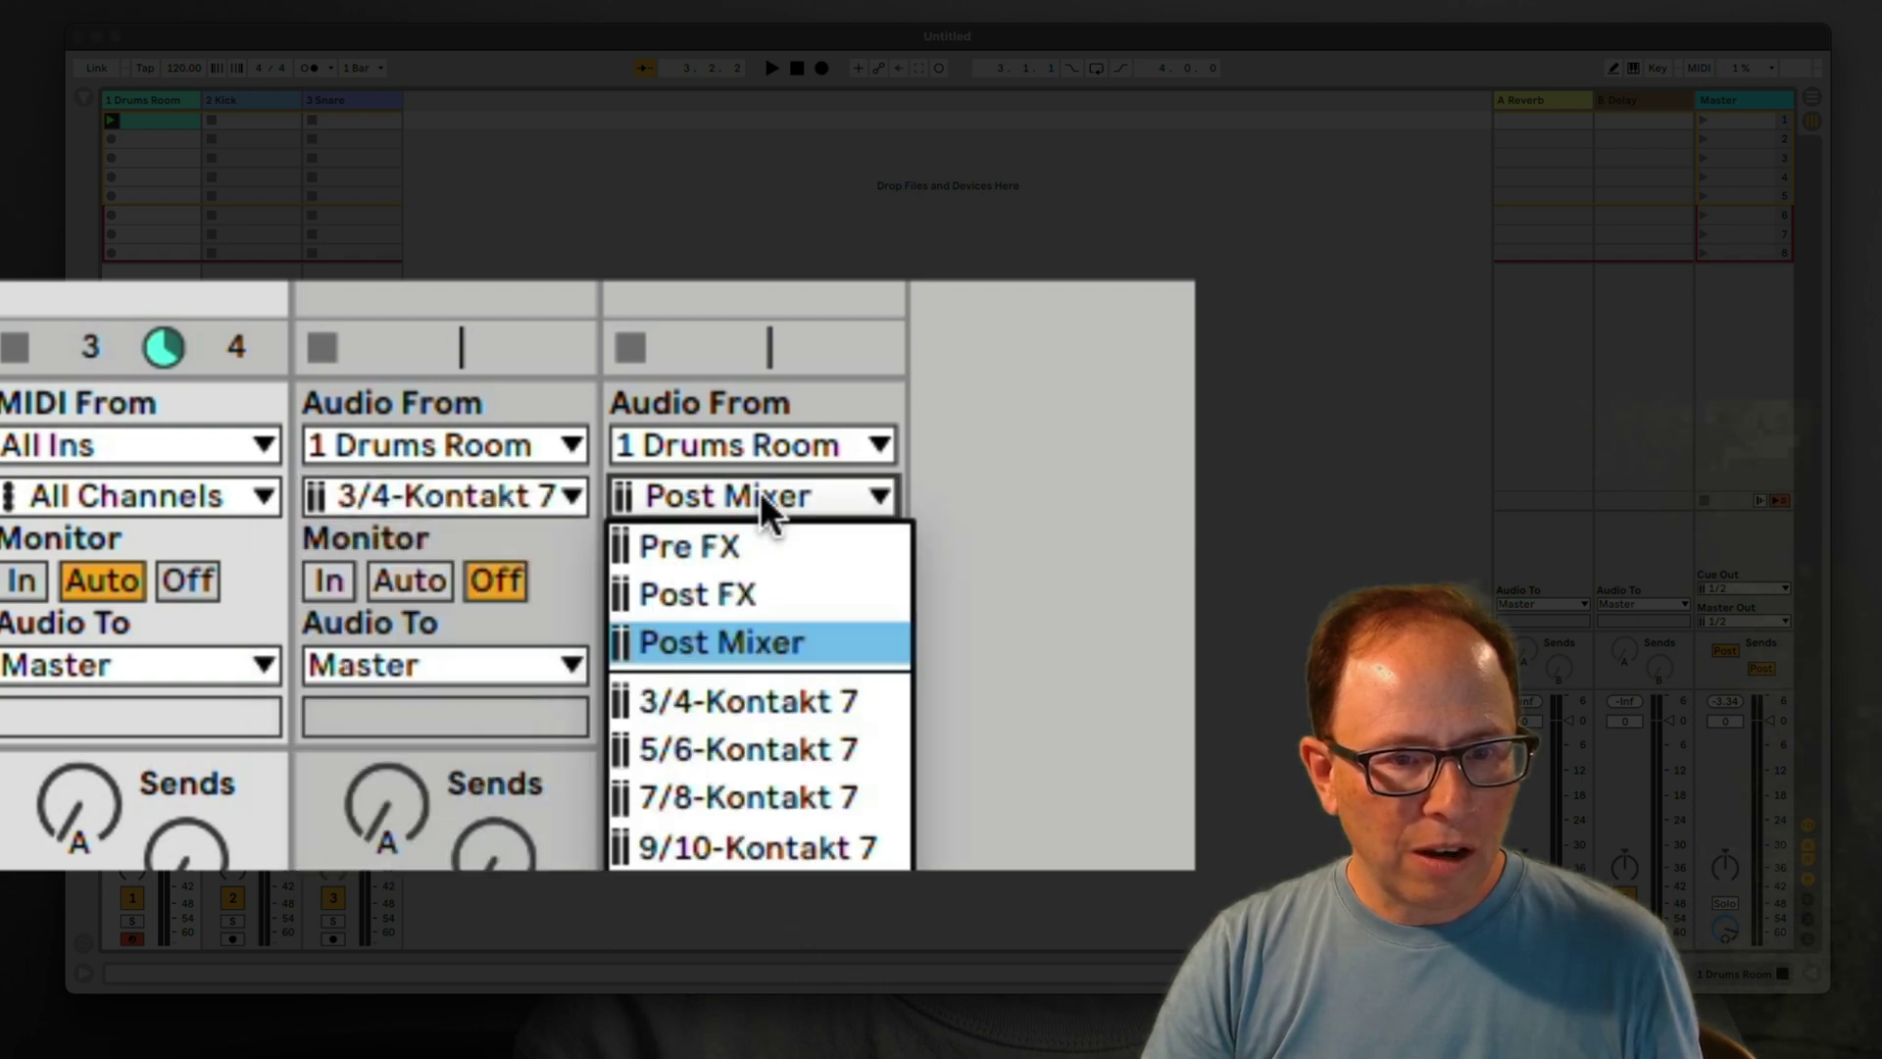
pyautogui.click(767, 753)
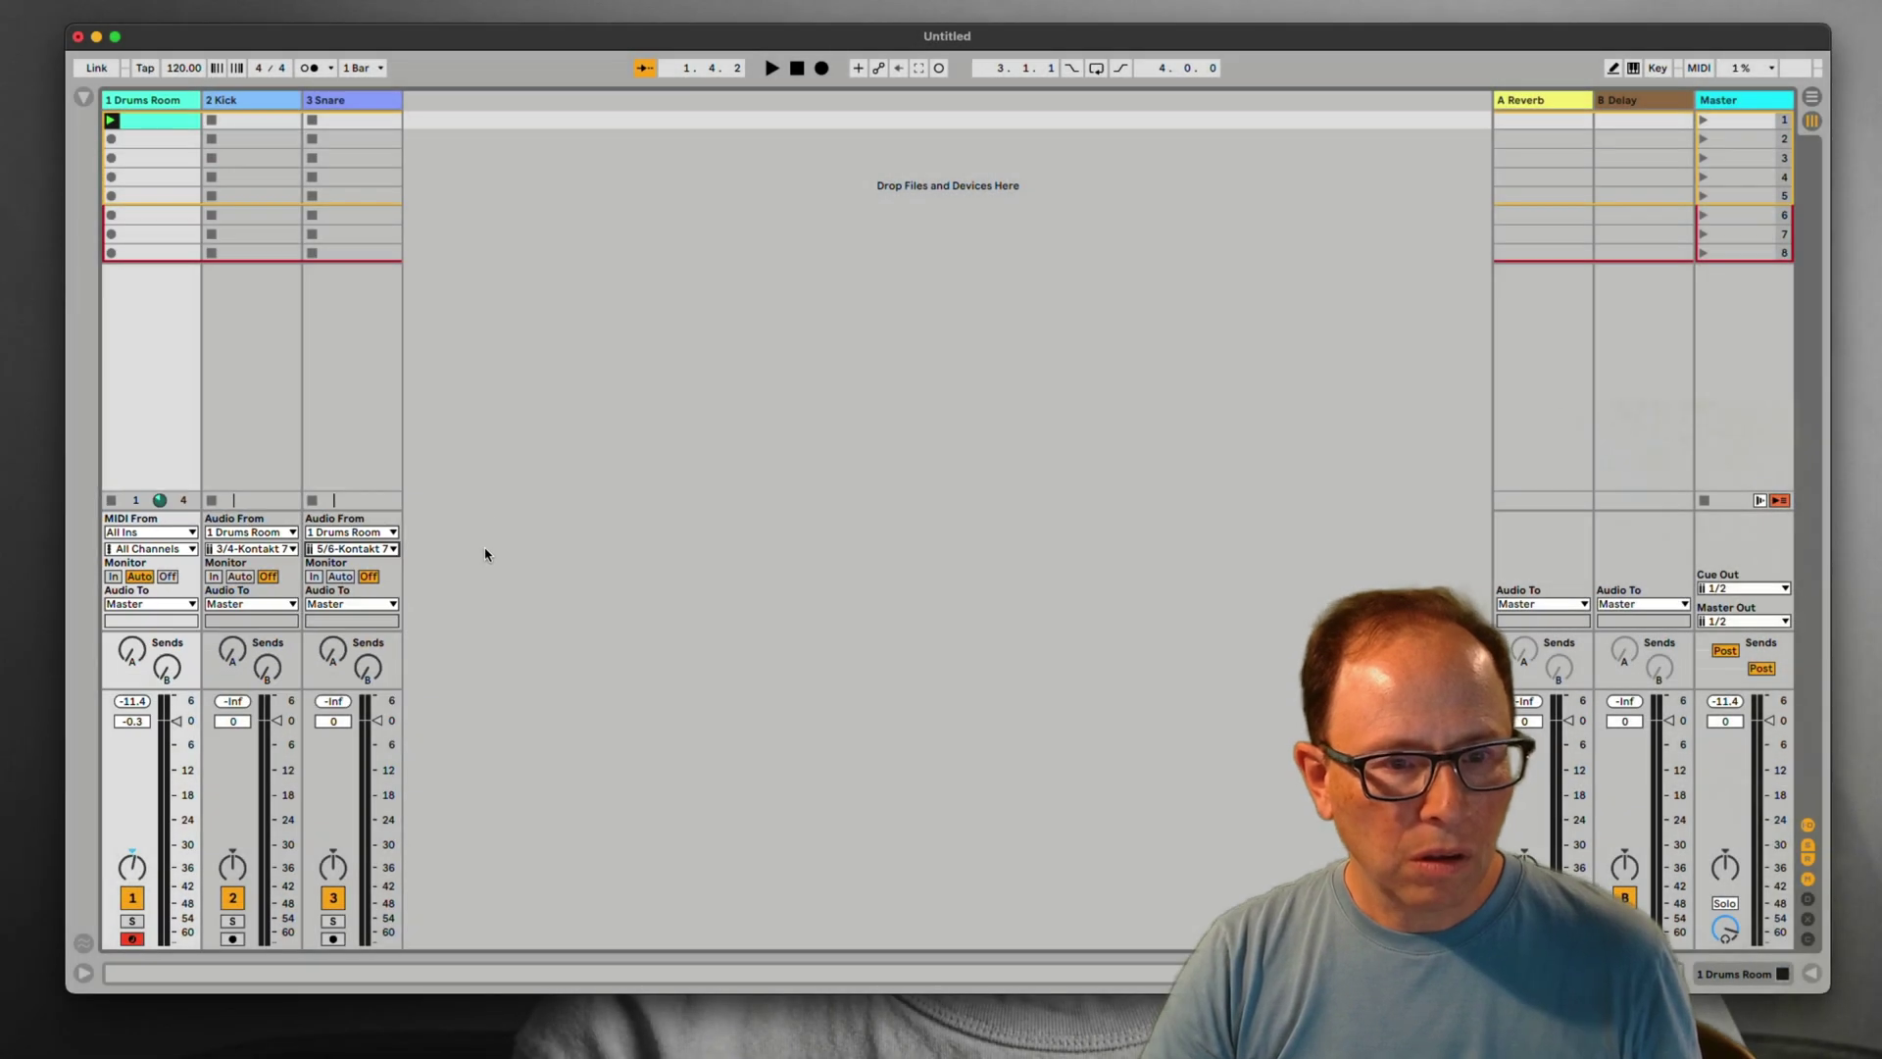
# Set Monitor to In on the Kick and Snare tracks and start playback
pyautogui.click(213, 577)
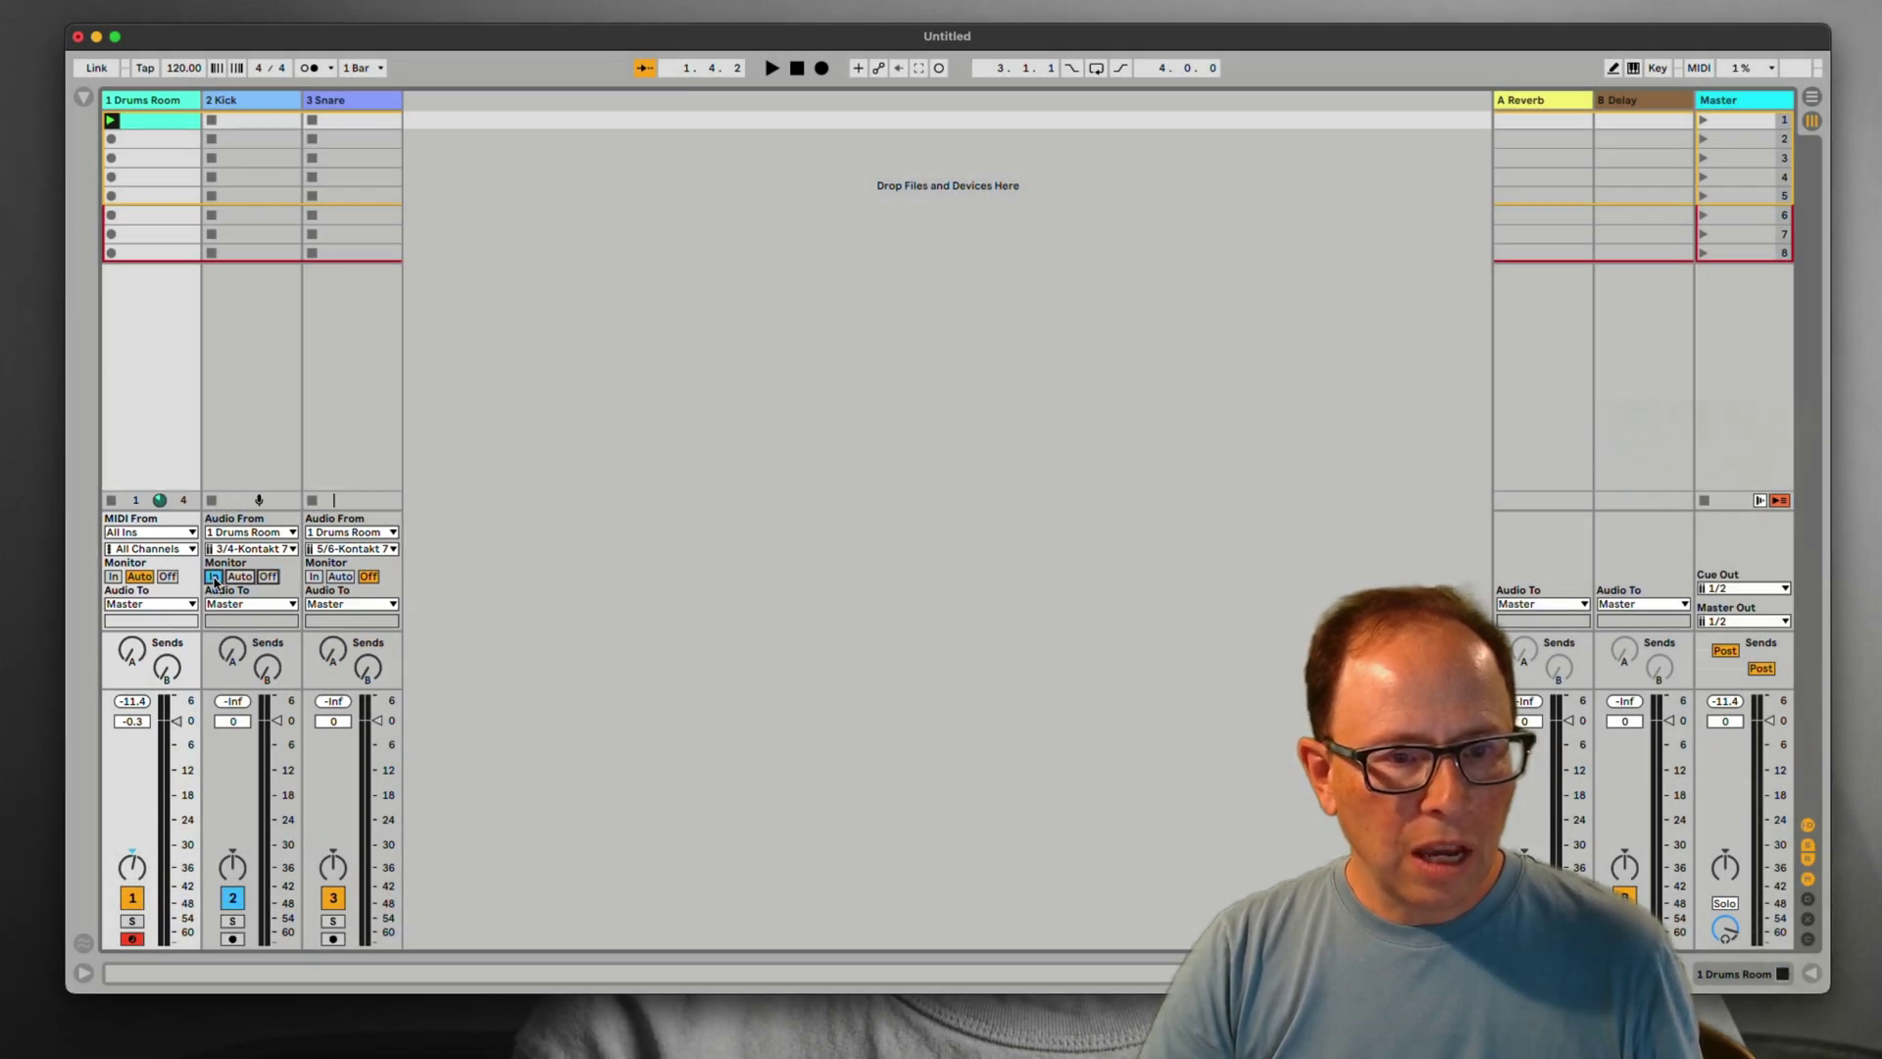
pyautogui.click(314, 578)
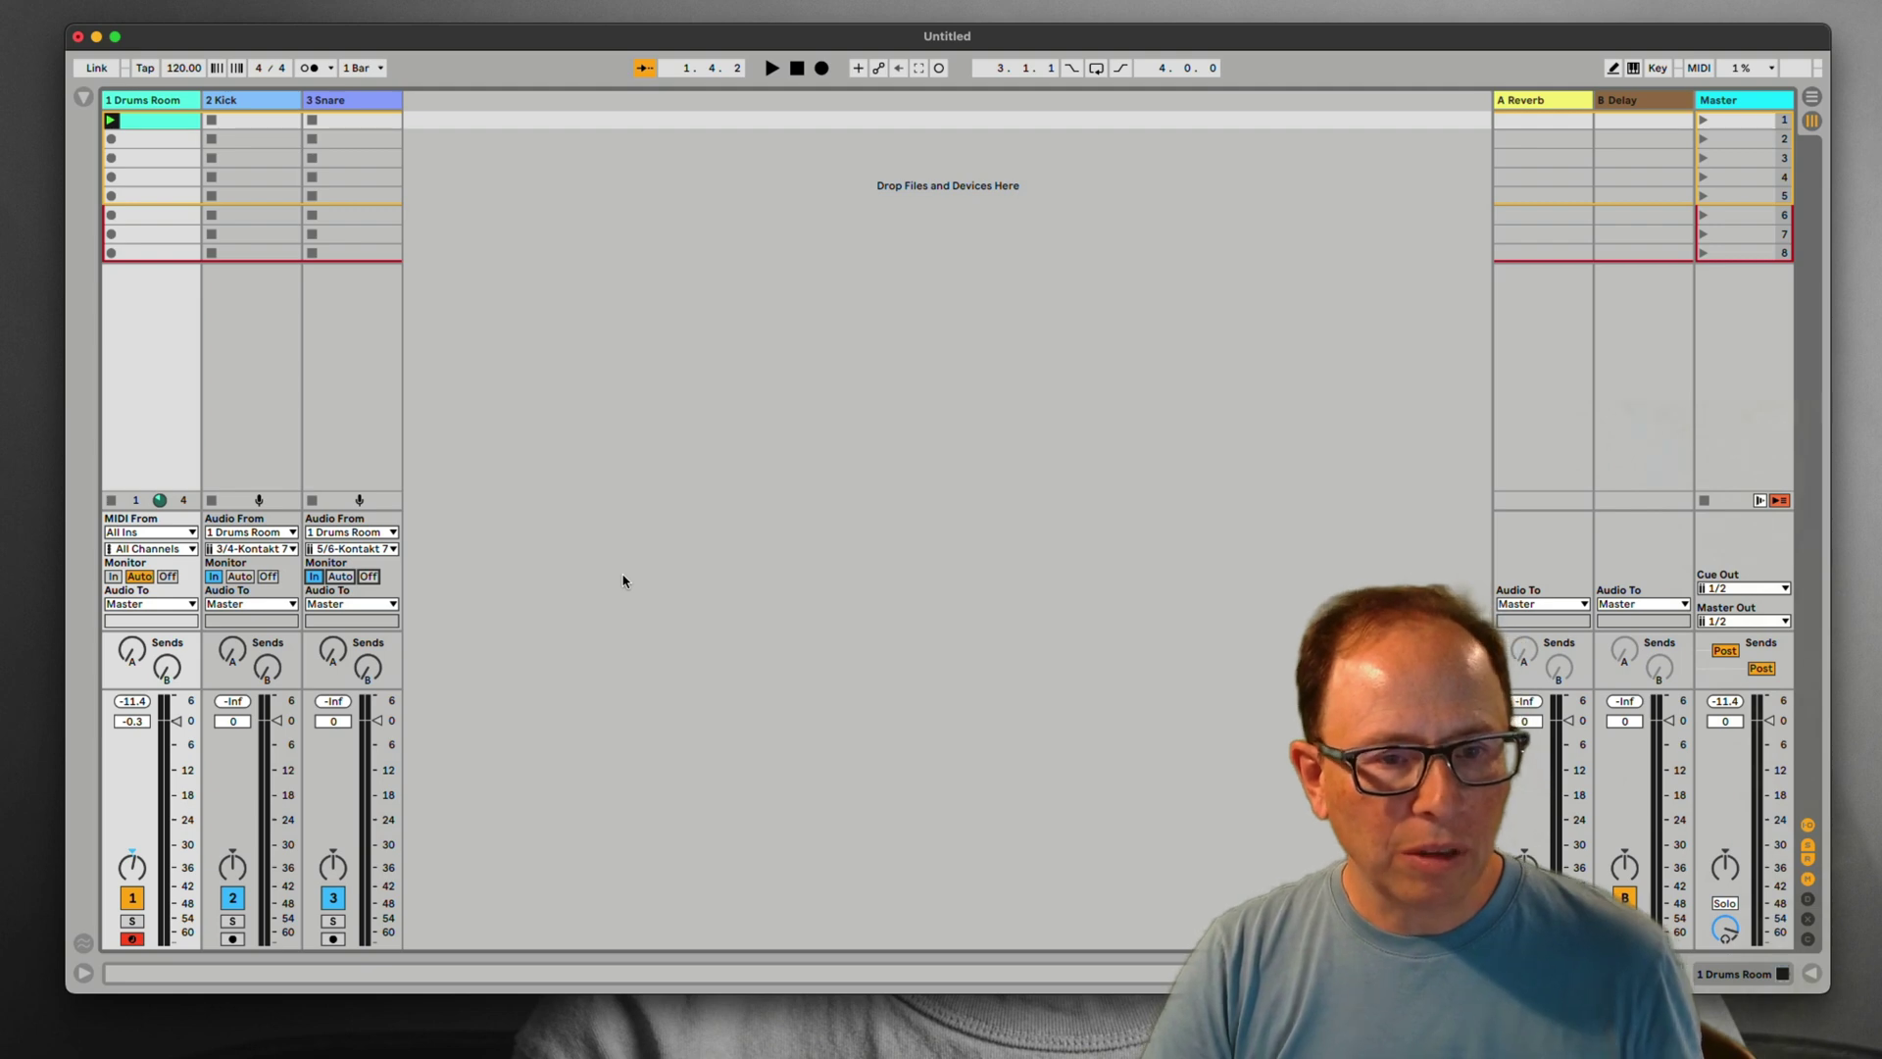
pyautogui.press('space')
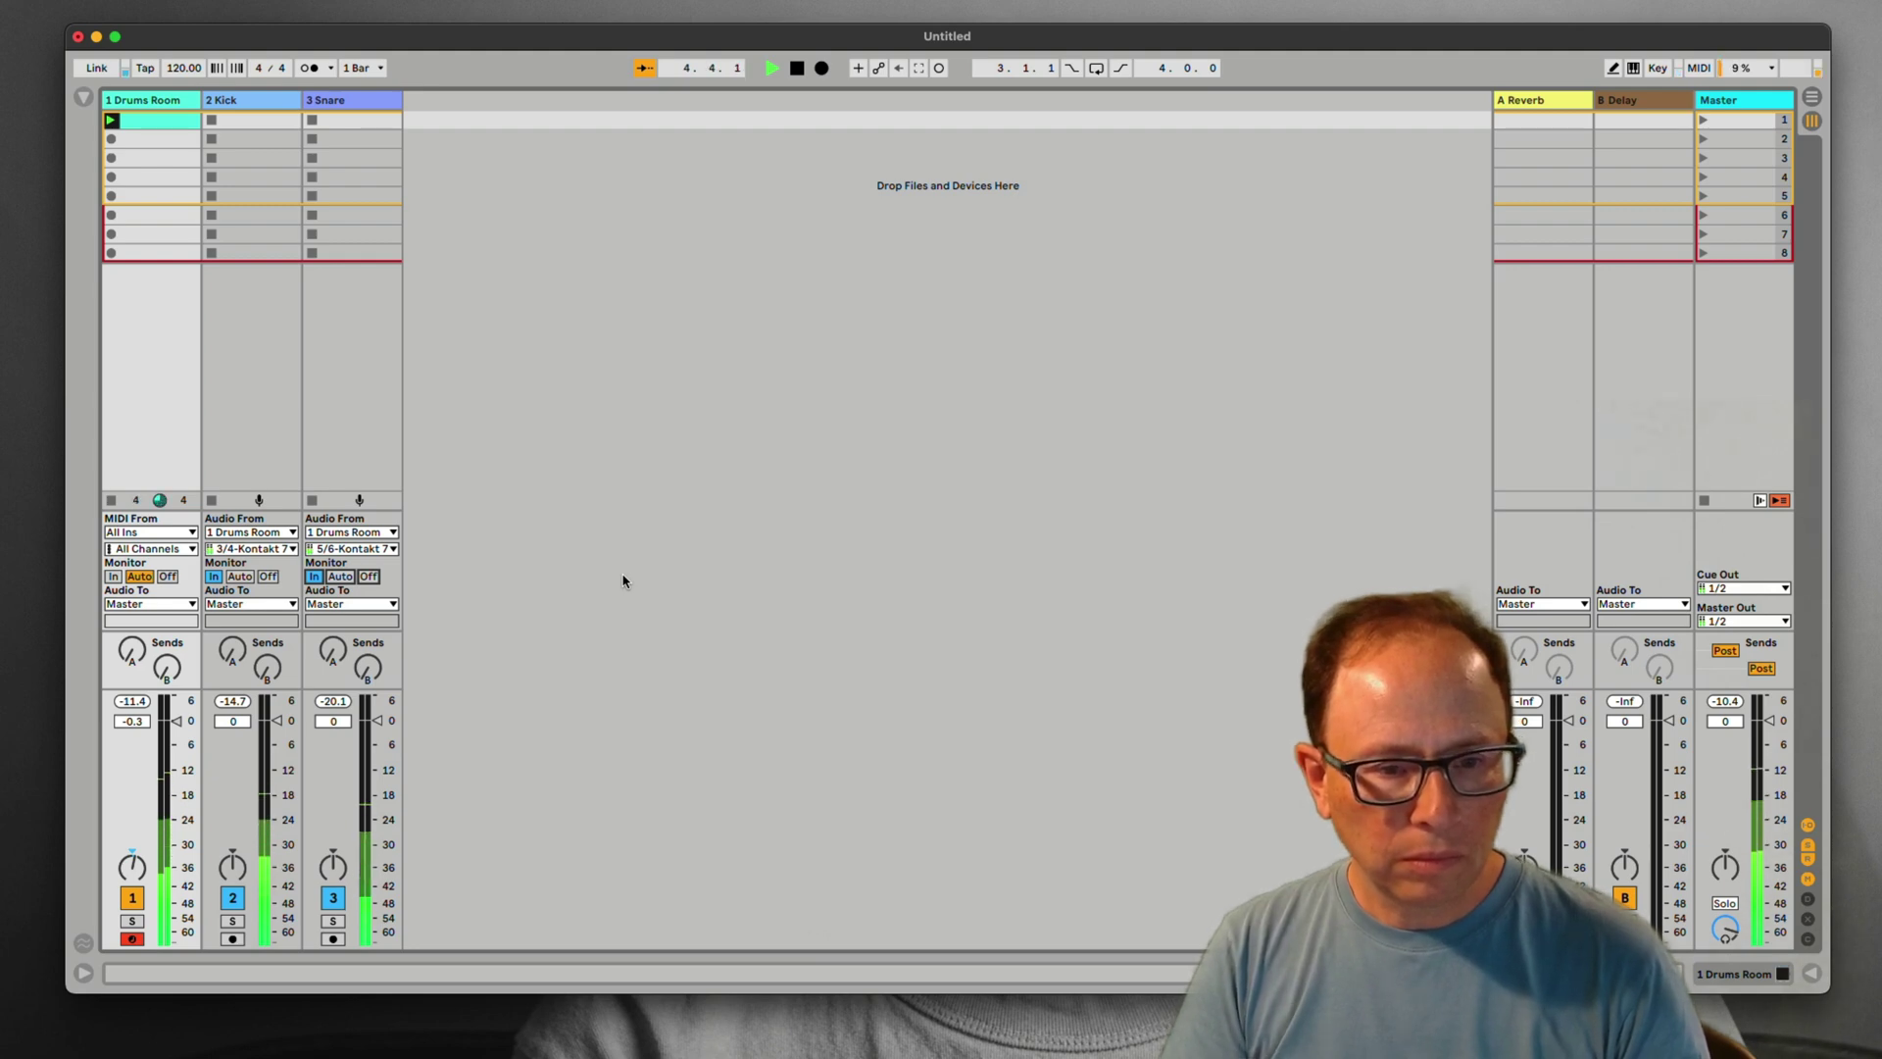
# Solo Drums Room, then Kick, then Snare in turn, ending with Kick and Snare soloed together
pyautogui.press('space')
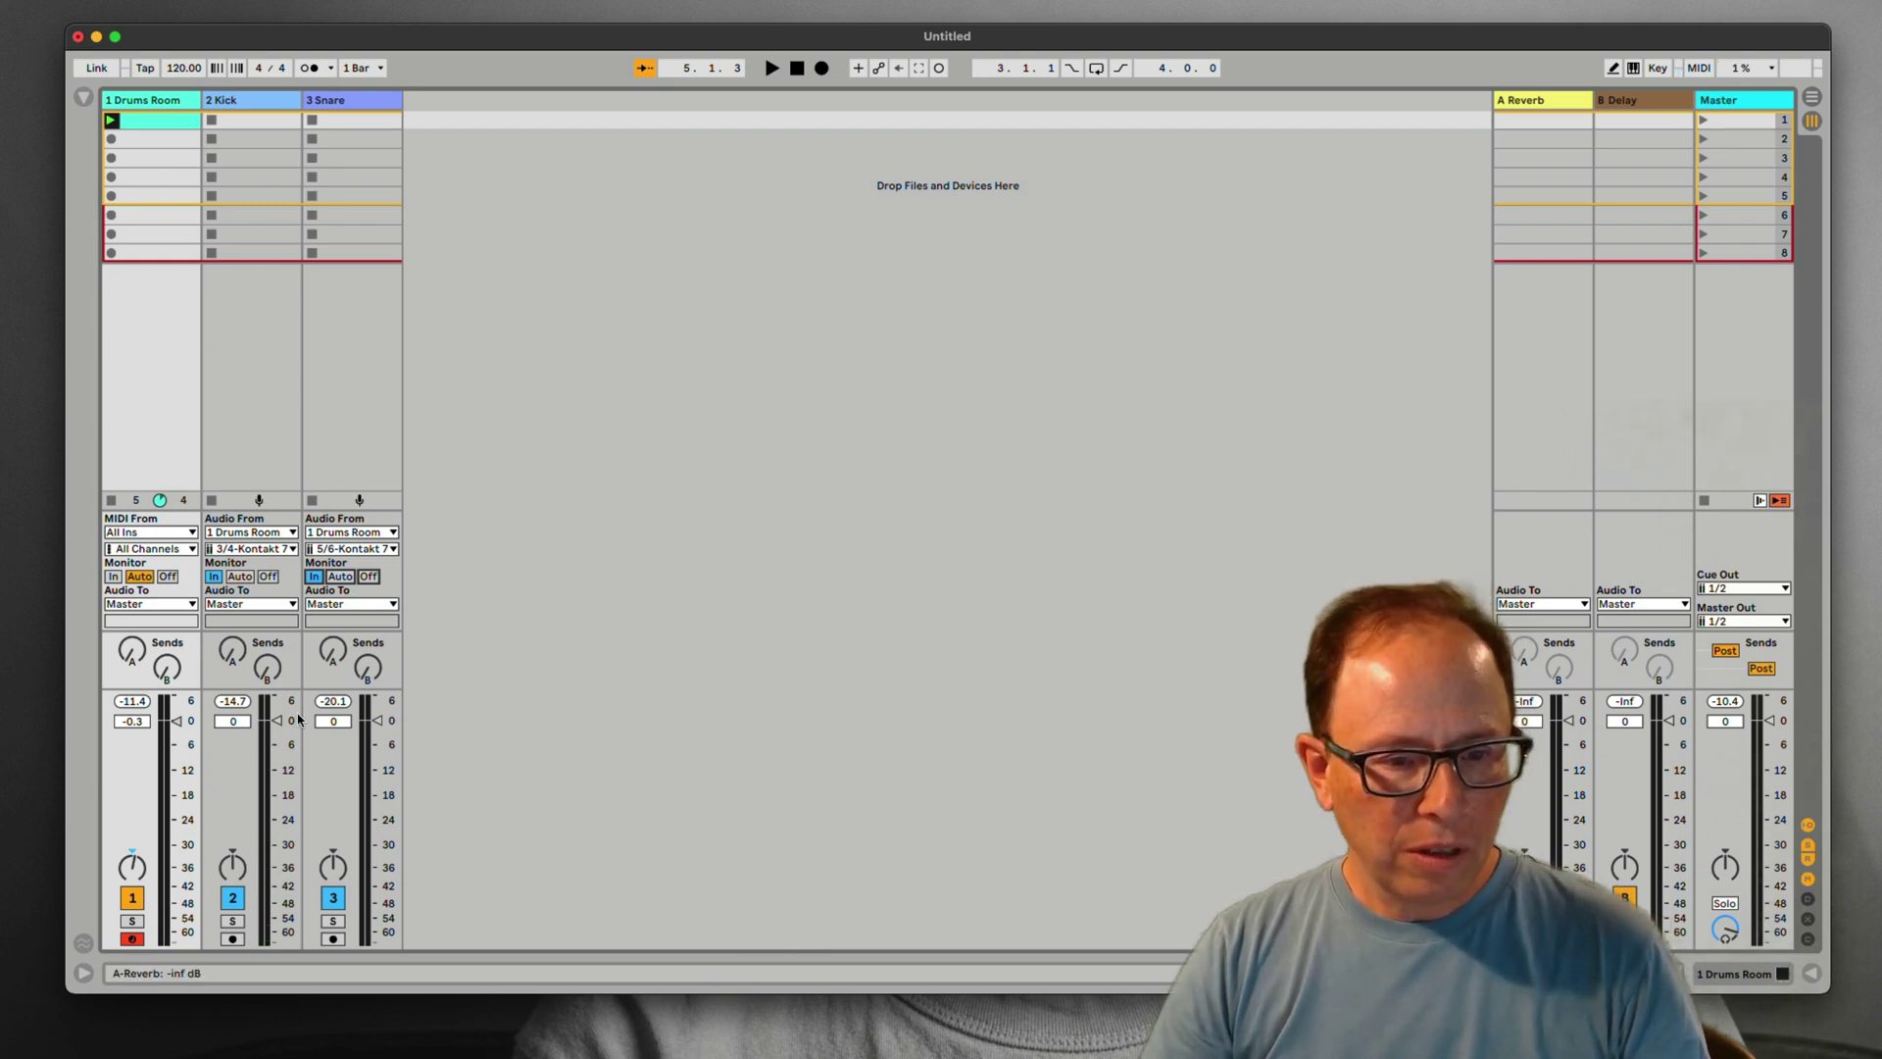
pyautogui.click(131, 921)
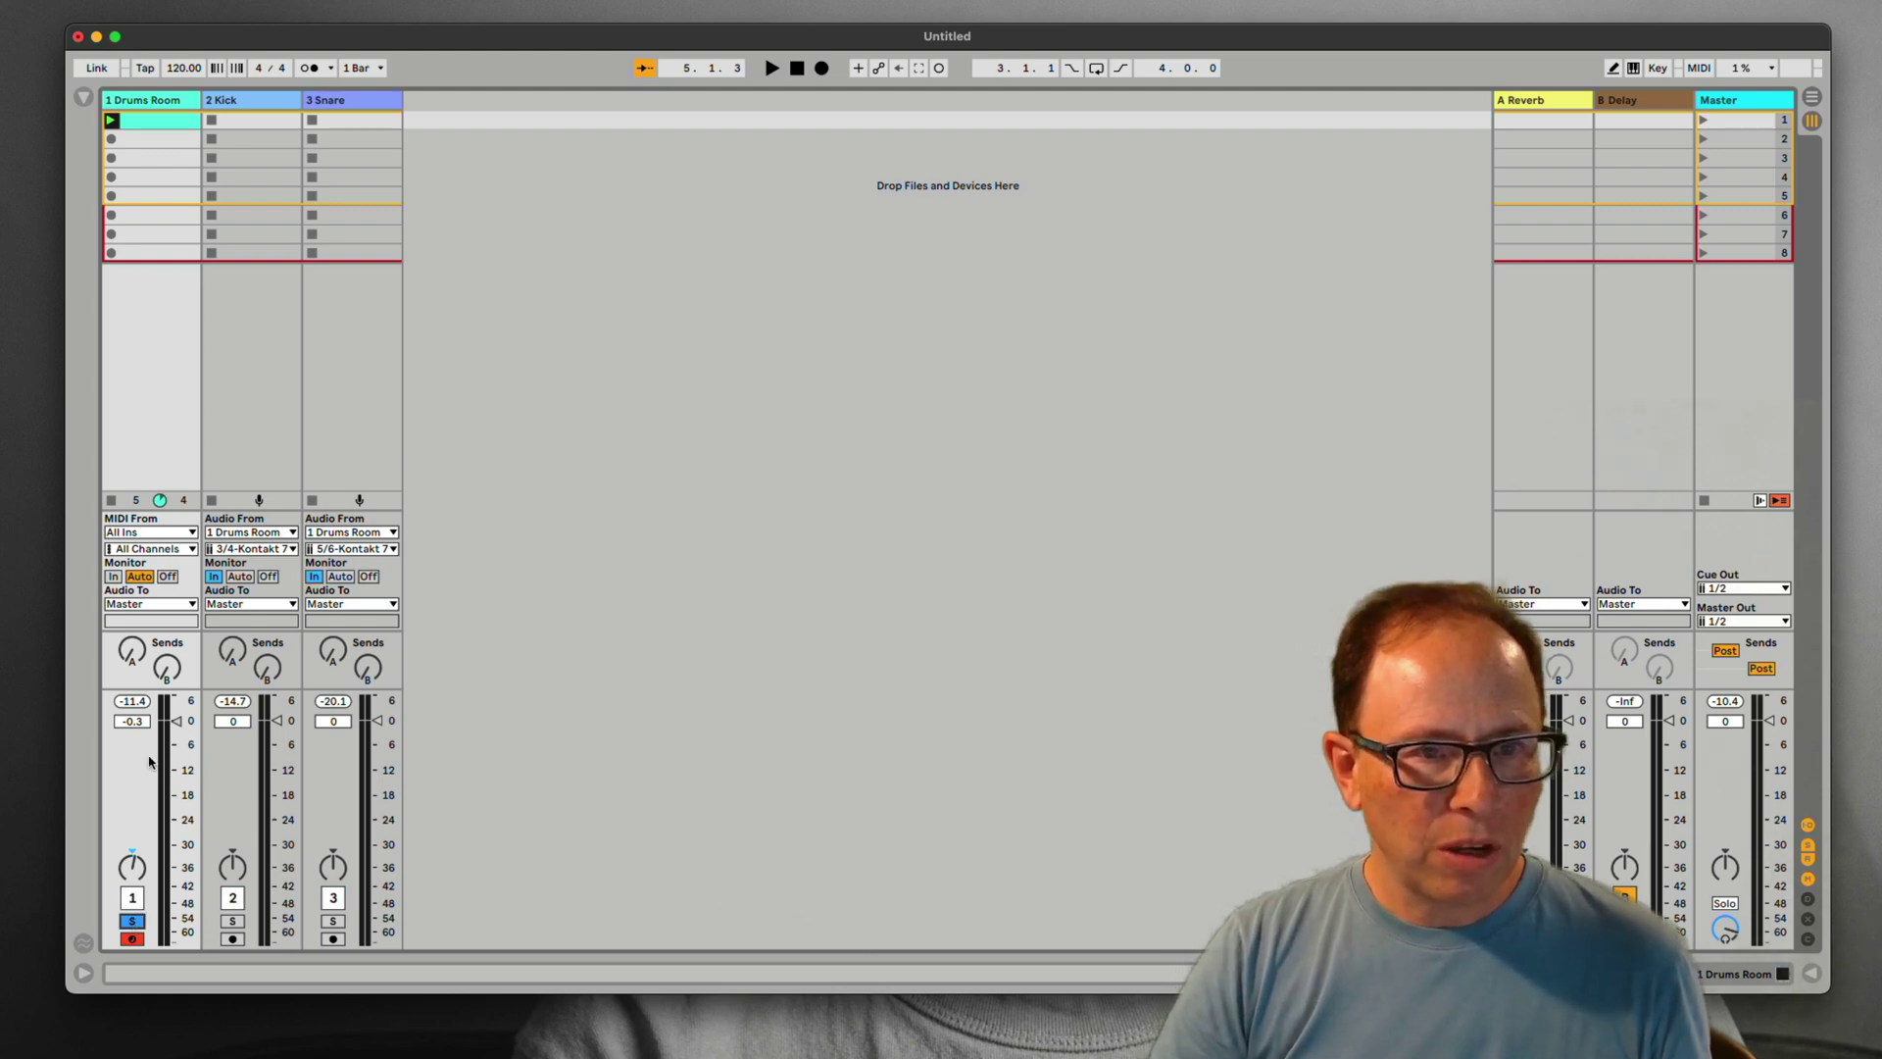
pyautogui.press('space')
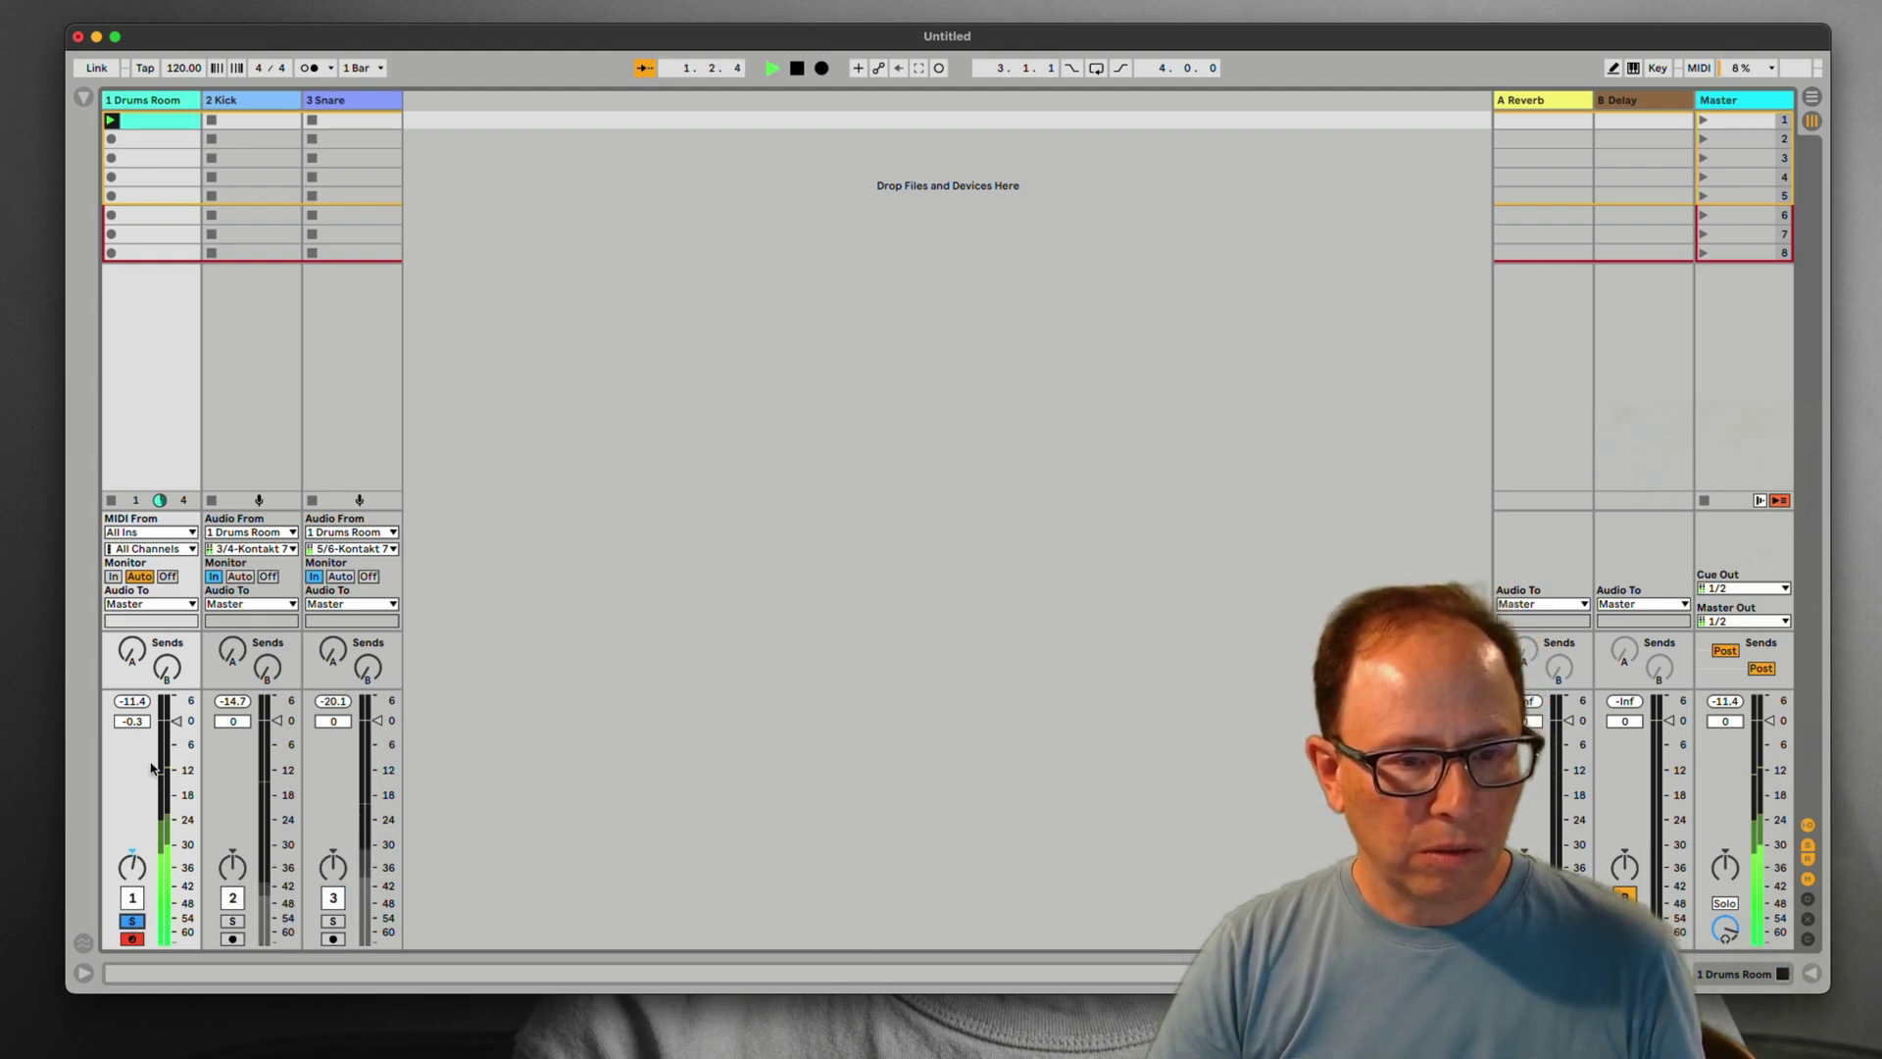
pyautogui.click(131, 921)
pyautogui.click(233, 922)
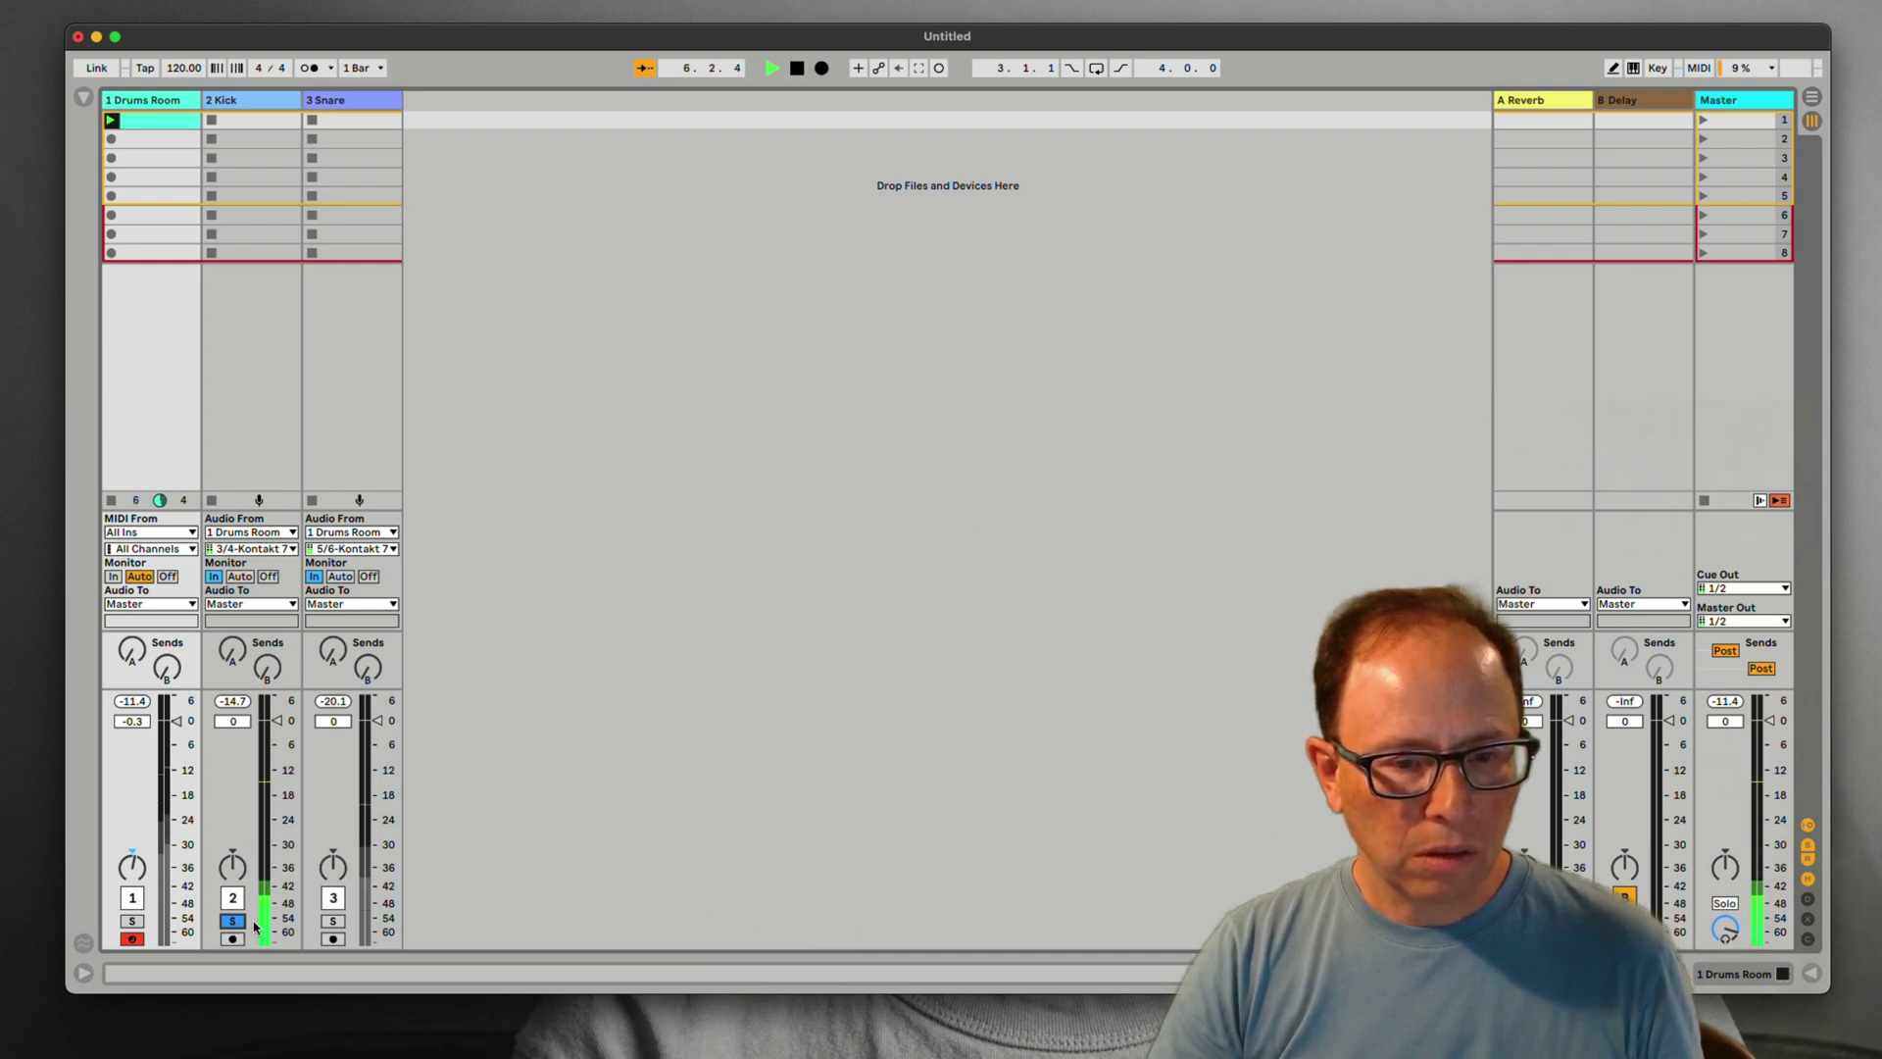
pyautogui.click(333, 921)
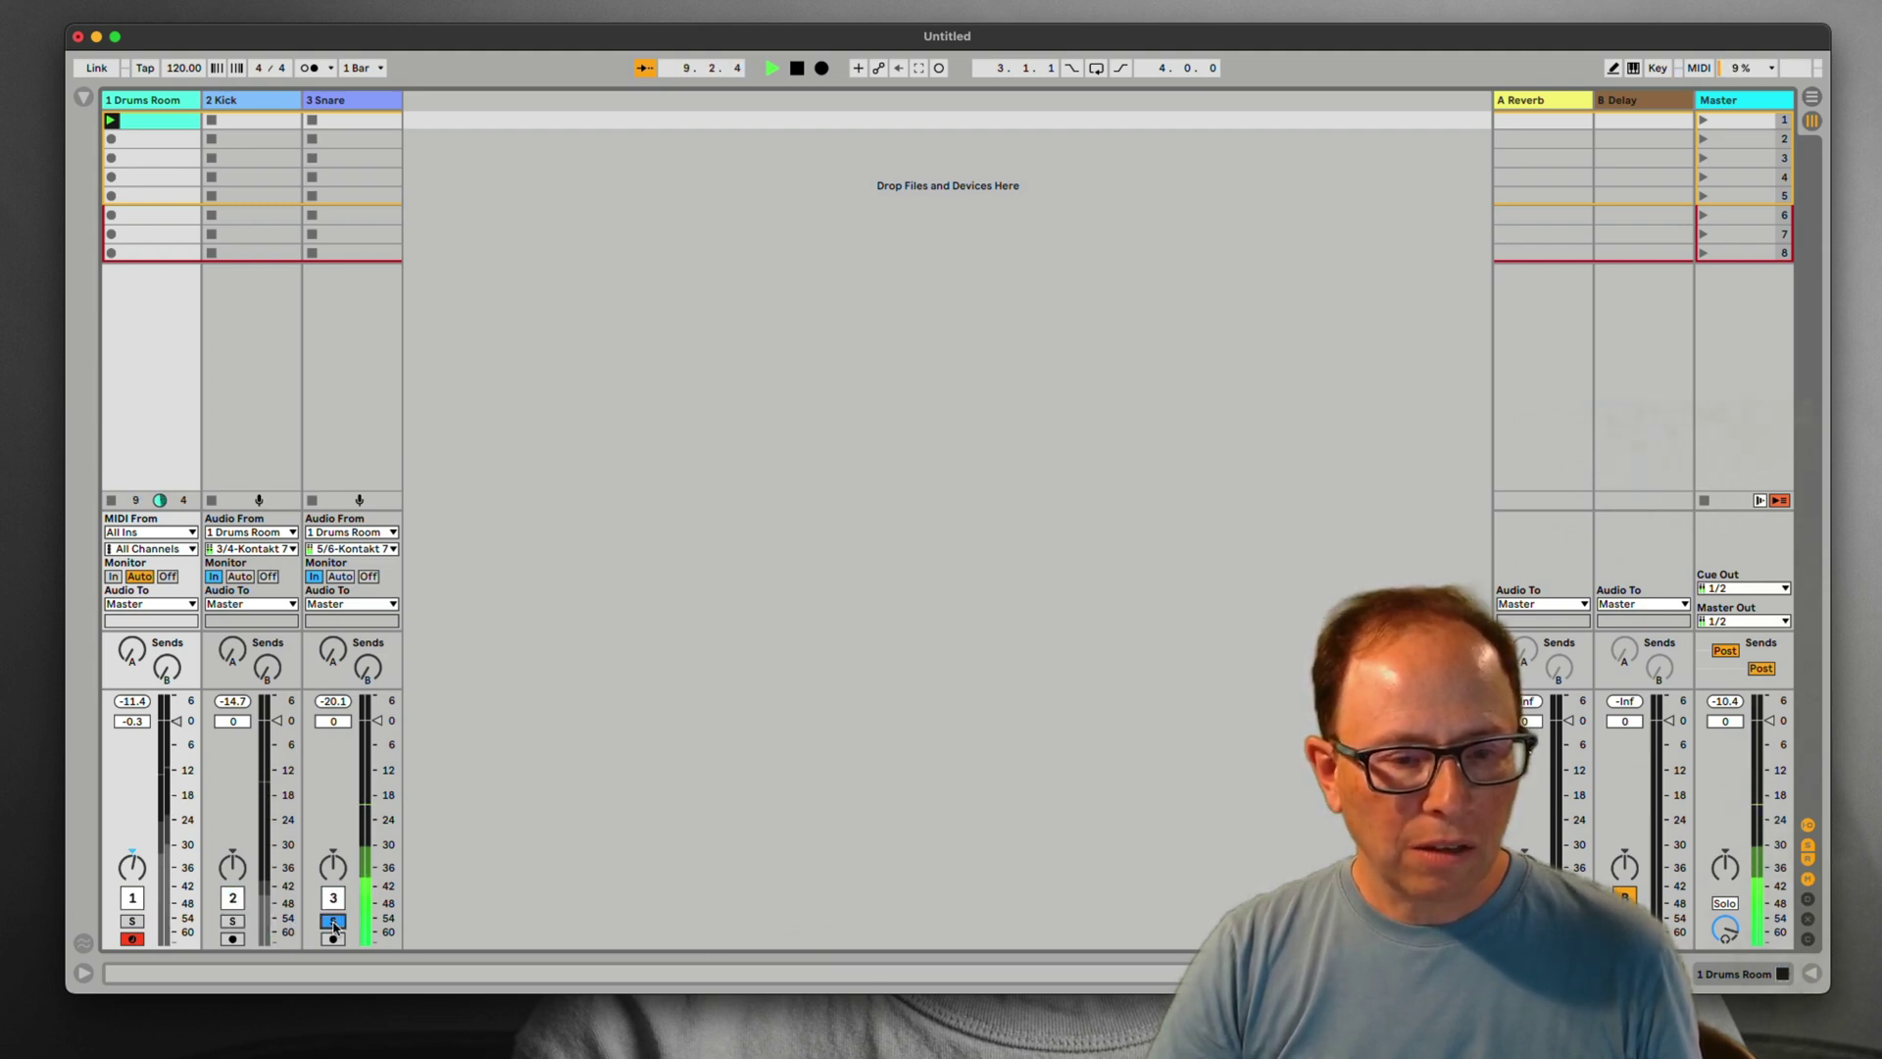
pyautogui.click(233, 922)
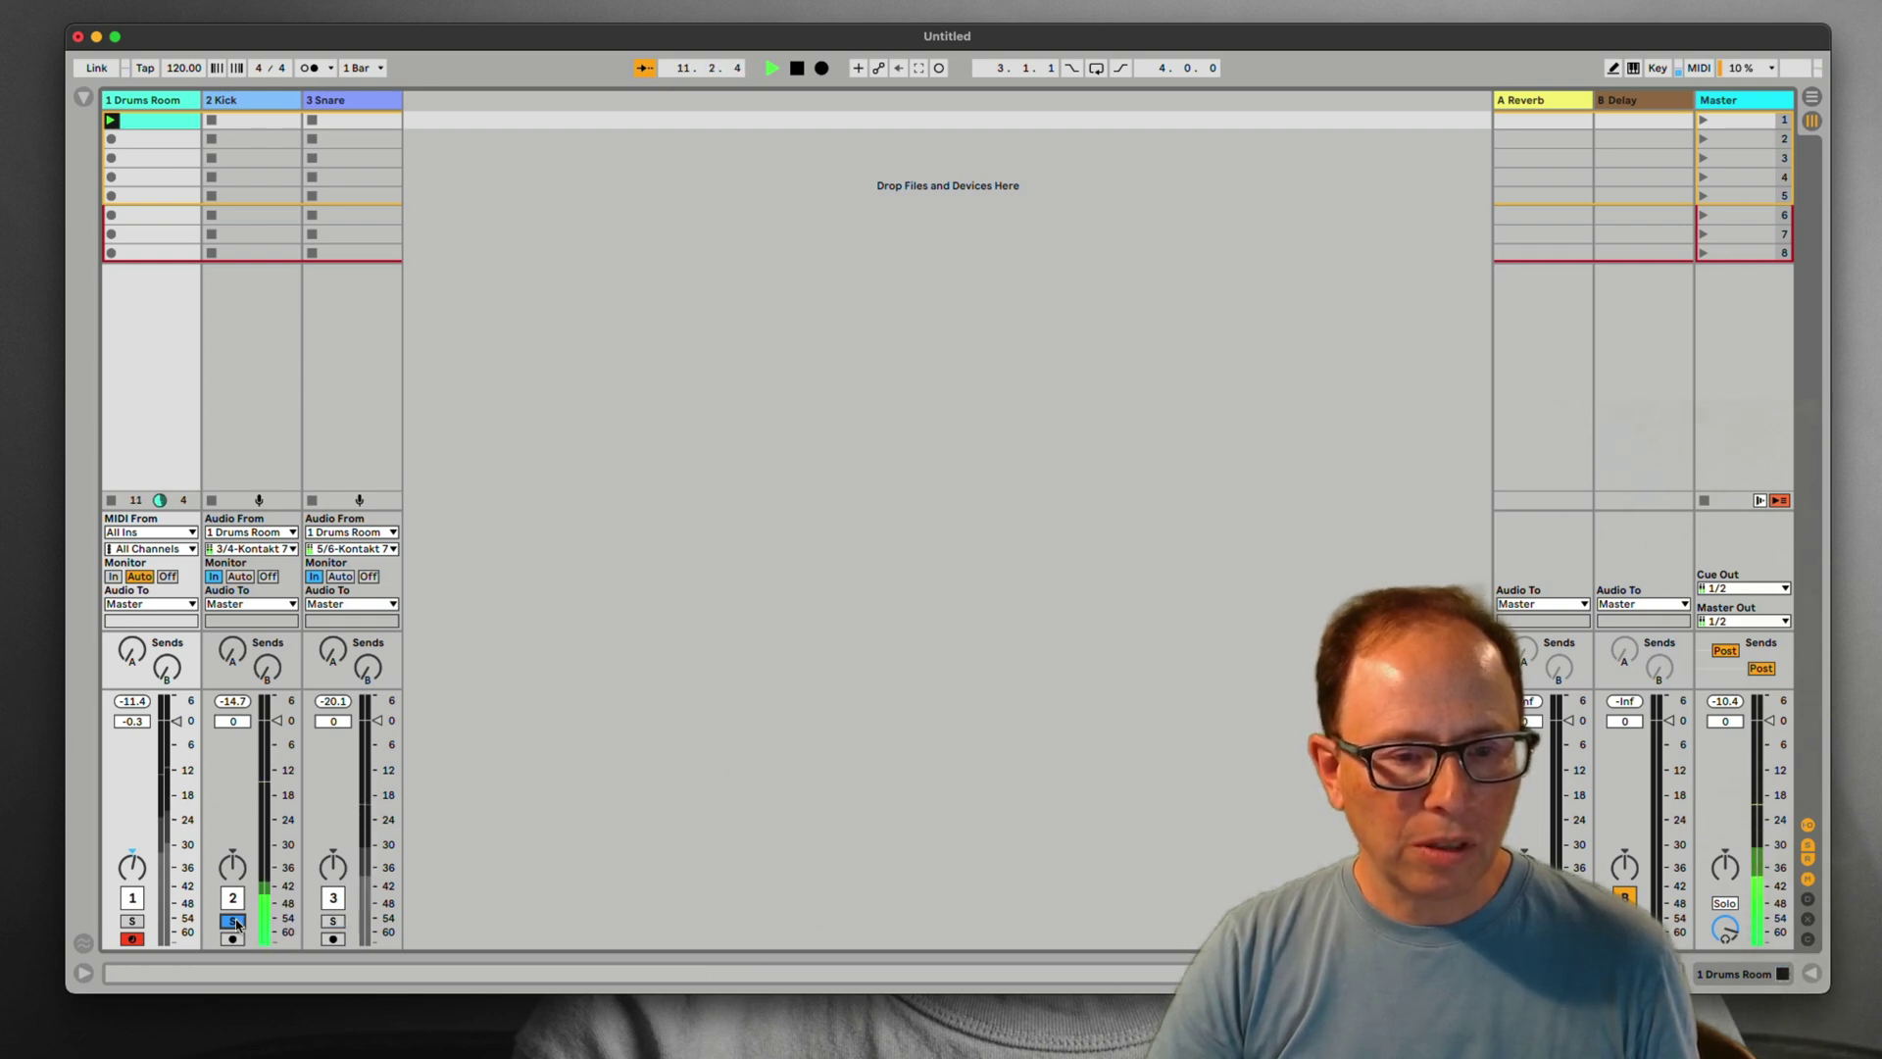
pyautogui.keyDown('super'); pyautogui.click(333, 921); pyautogui.keyUp('super')
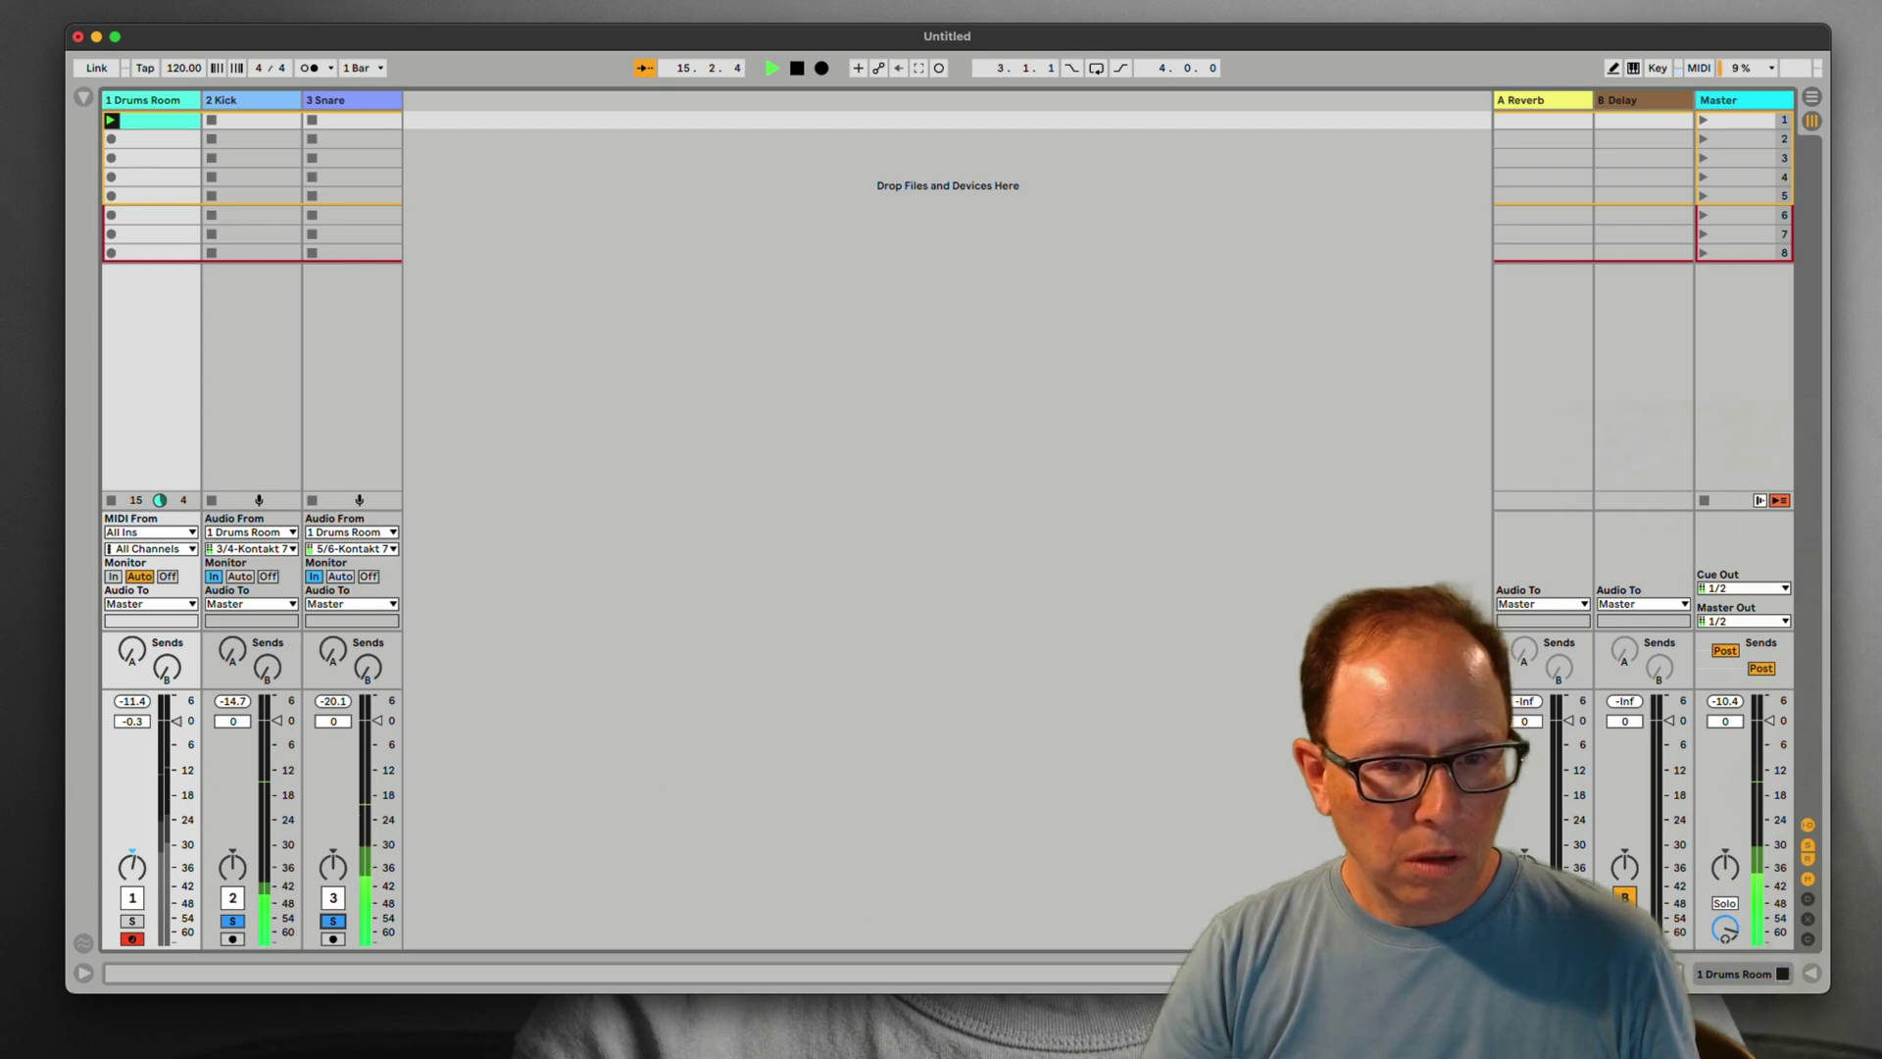
# Pull the Drums Room fader down, solo the track, then raise its volume to about -20.3 dB
pyautogui.moveTo(176, 720); pyautogui.dragTo(172, 926)
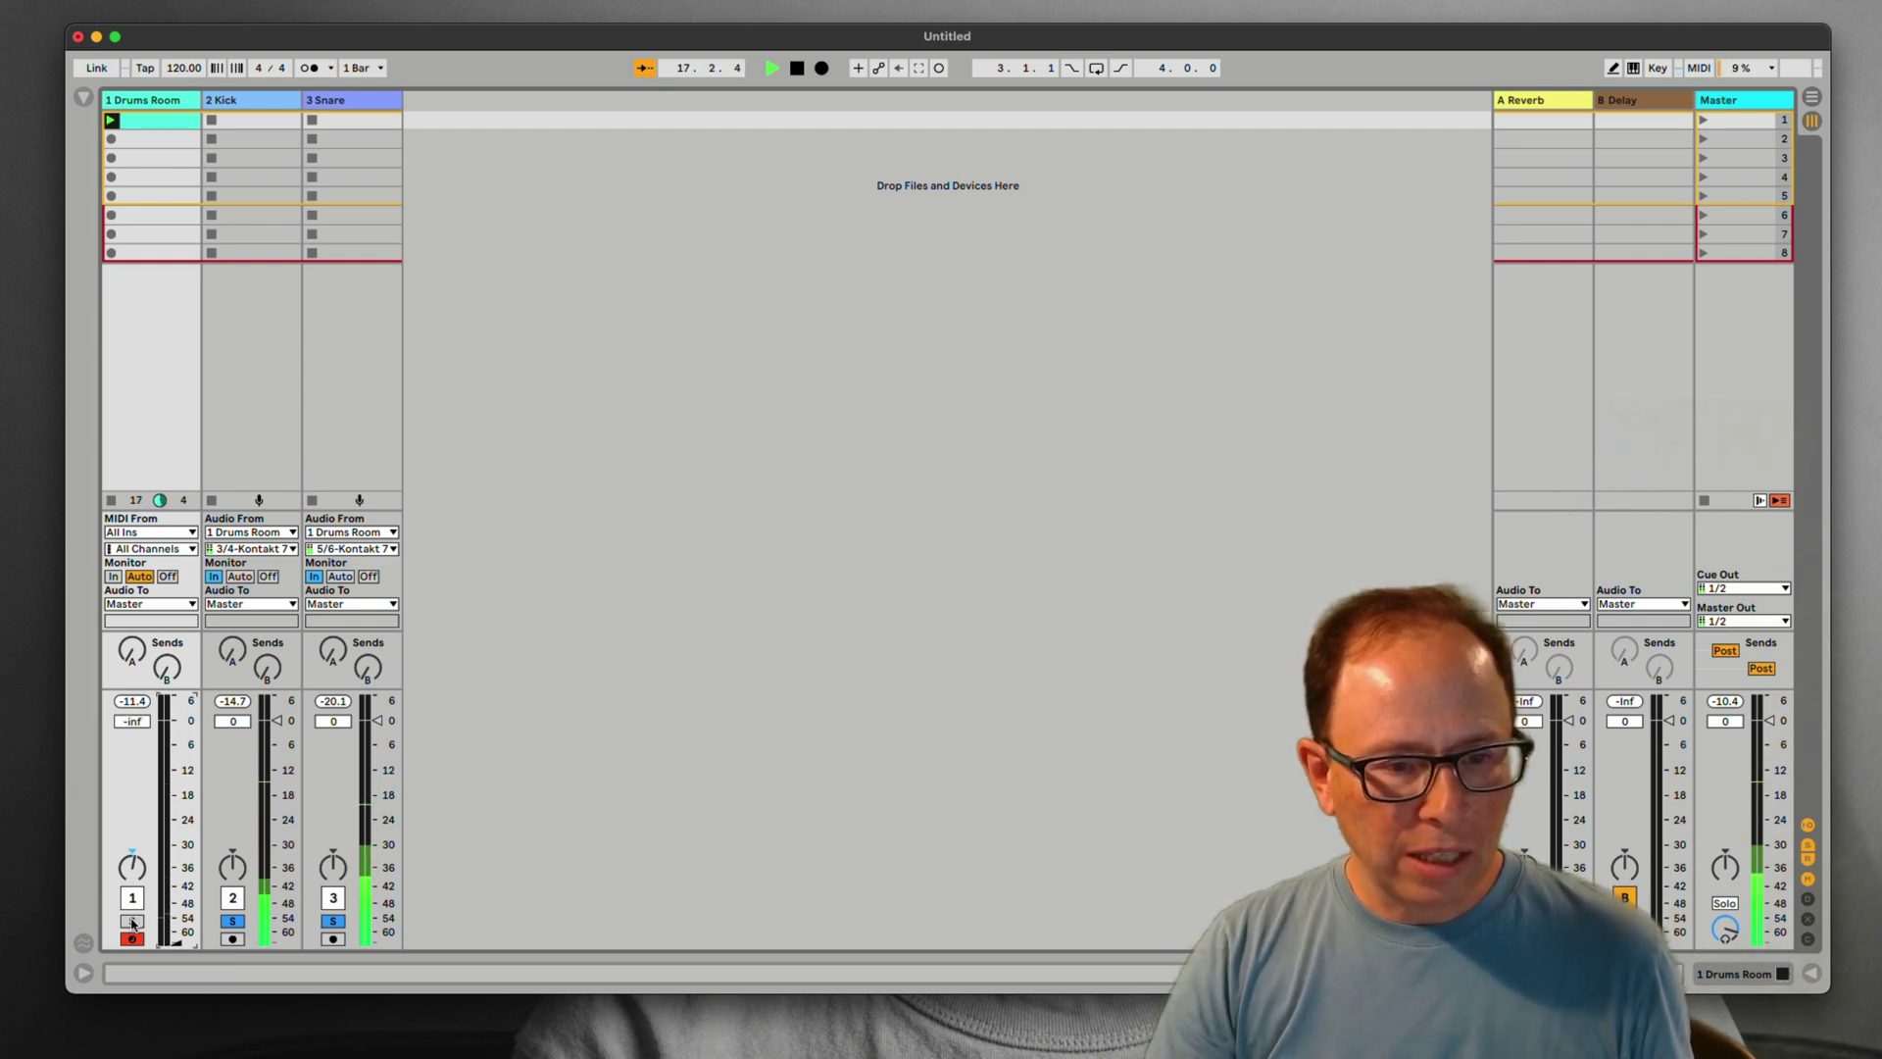
pyautogui.click(132, 921)
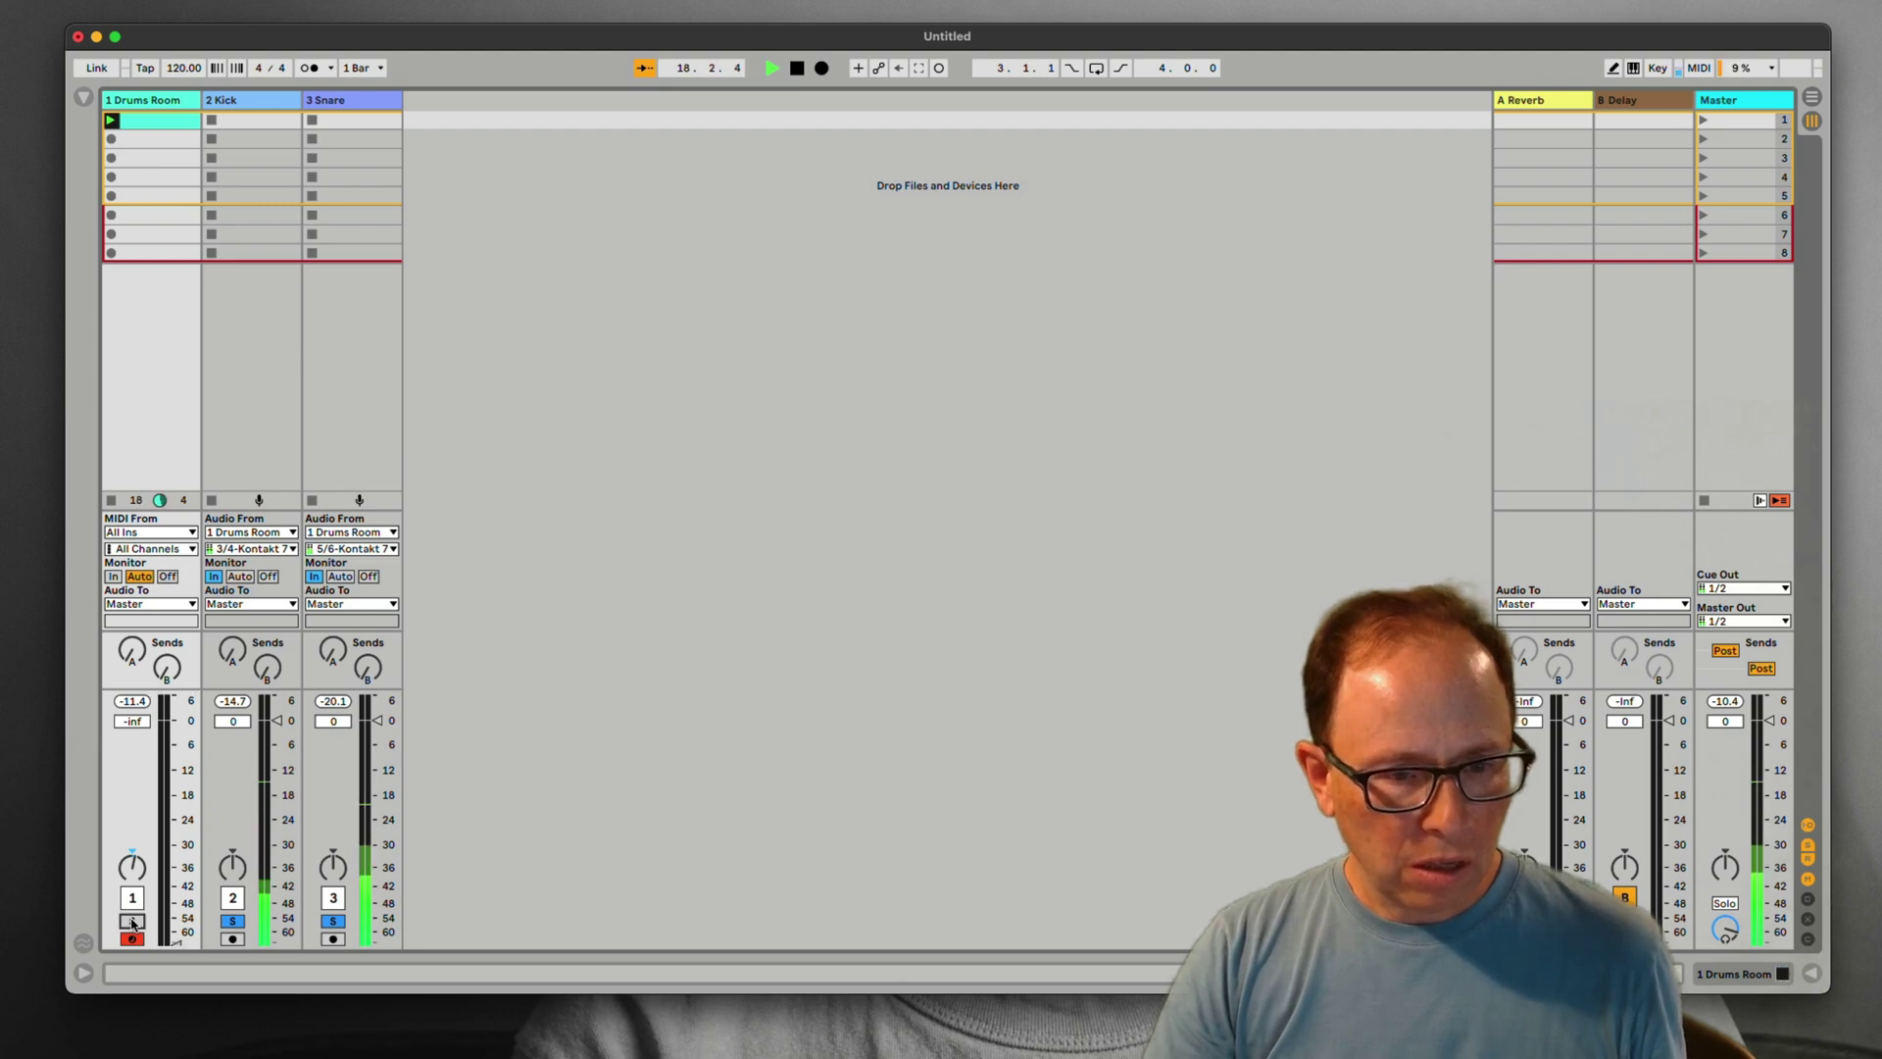
pyautogui.moveTo(181, 943); pyautogui.dragTo(177, 805)
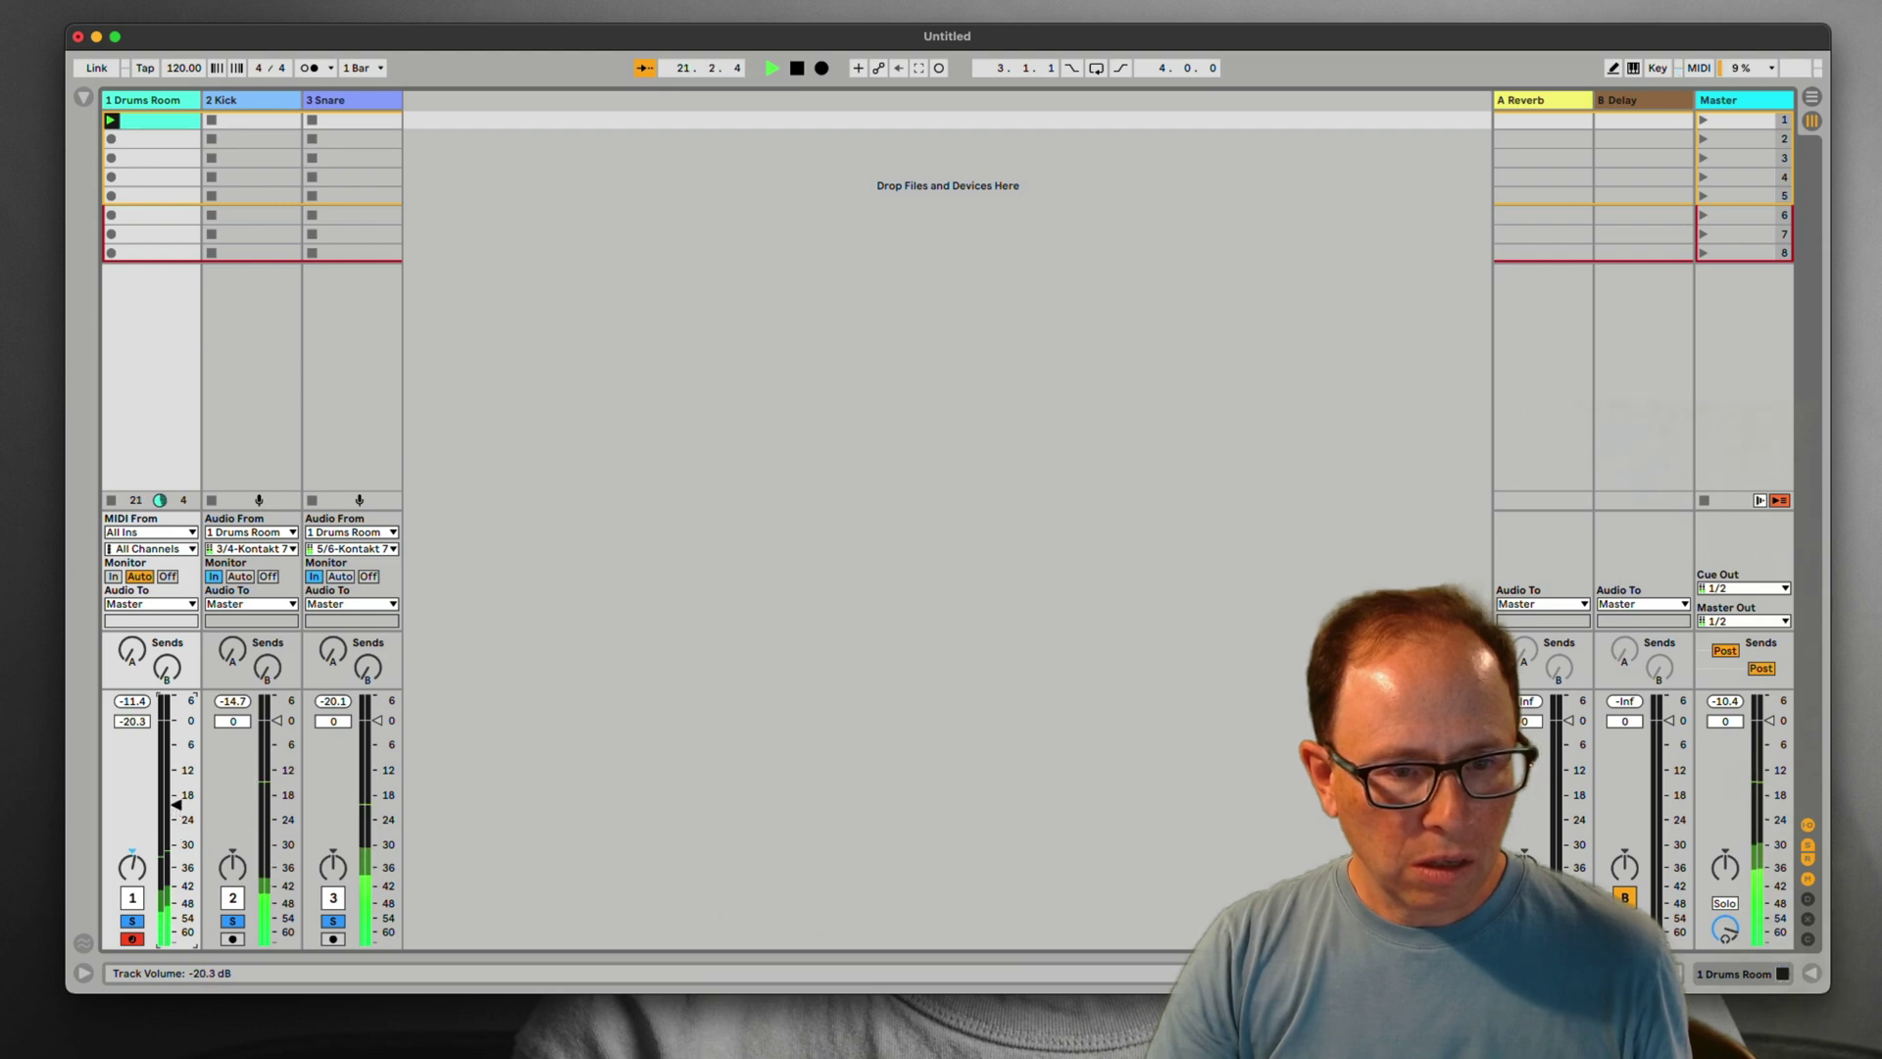